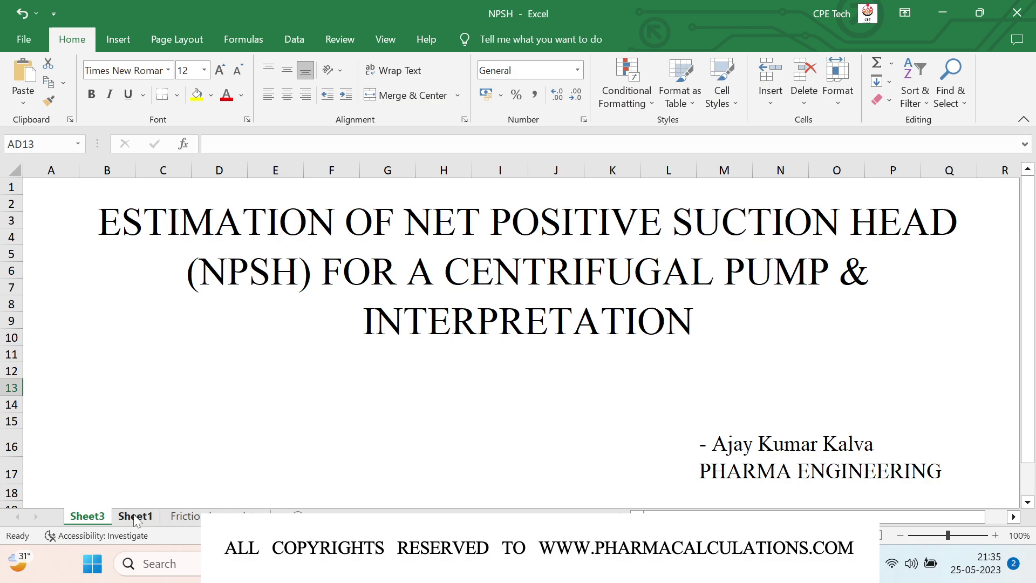
Step: Show Sheet1 and move the pump diagram picture over columns J to Q
click(135, 517)
drag(701, 331, 613, 332)
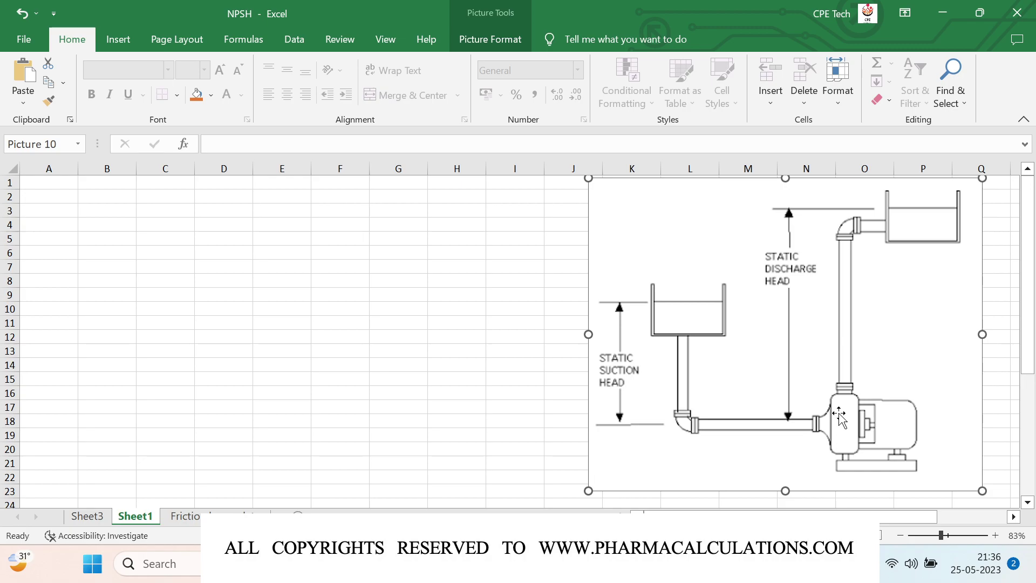
click(194, 238)
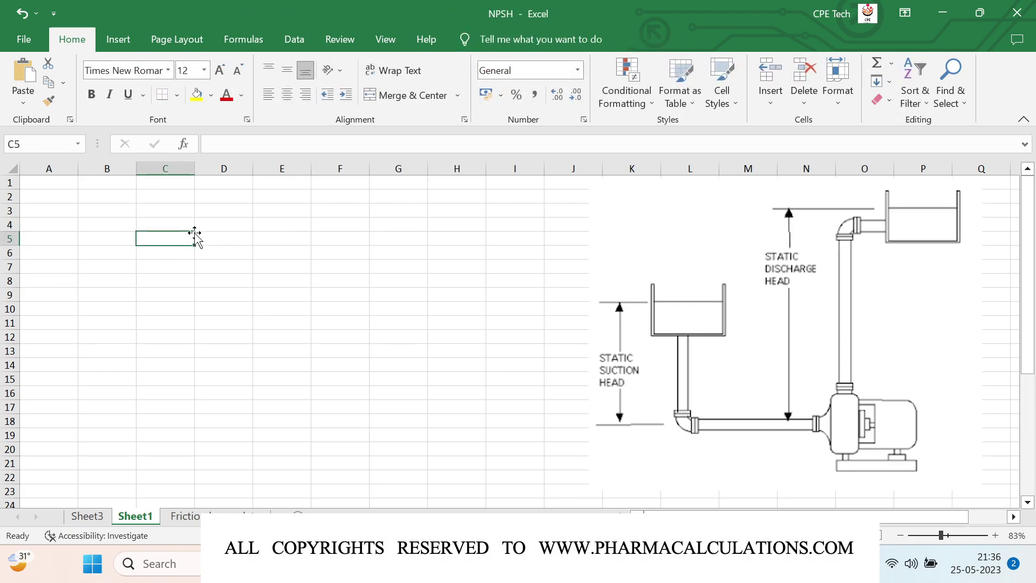
Step: Enter 'NPSH' in C5 and 'Inlet pressure - Lowest pressure level inside the pump' in D5
text(NPSH)
key(Tab)
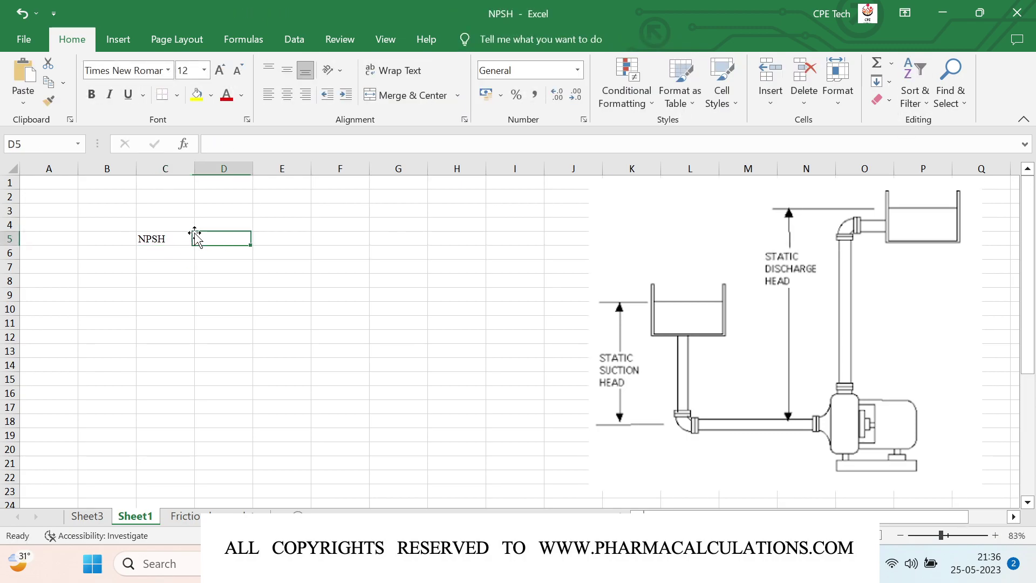
text(I)
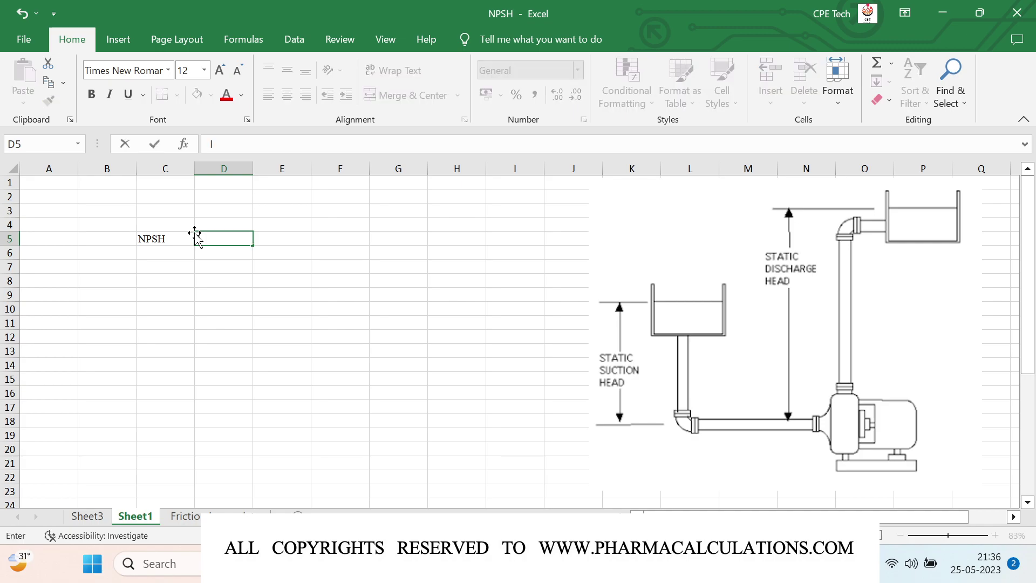
text(nlet pressure - )
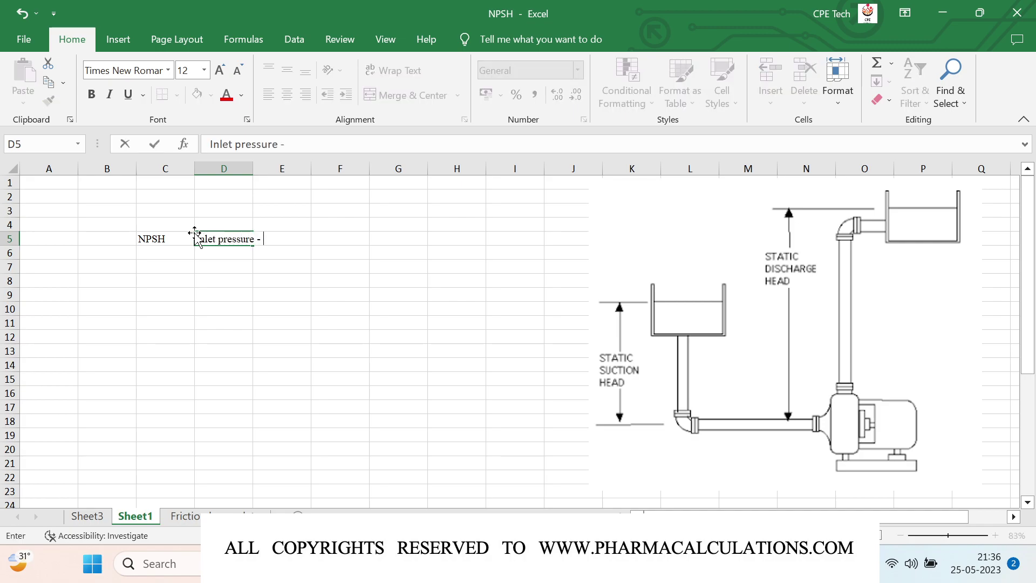
text(Lowest pressure l)
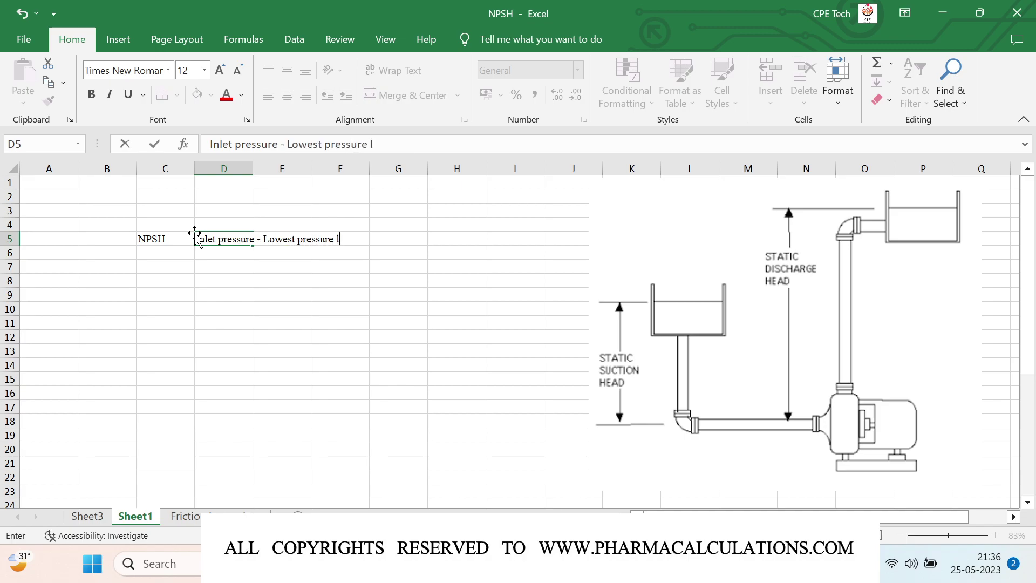
text(evel inside the pump)
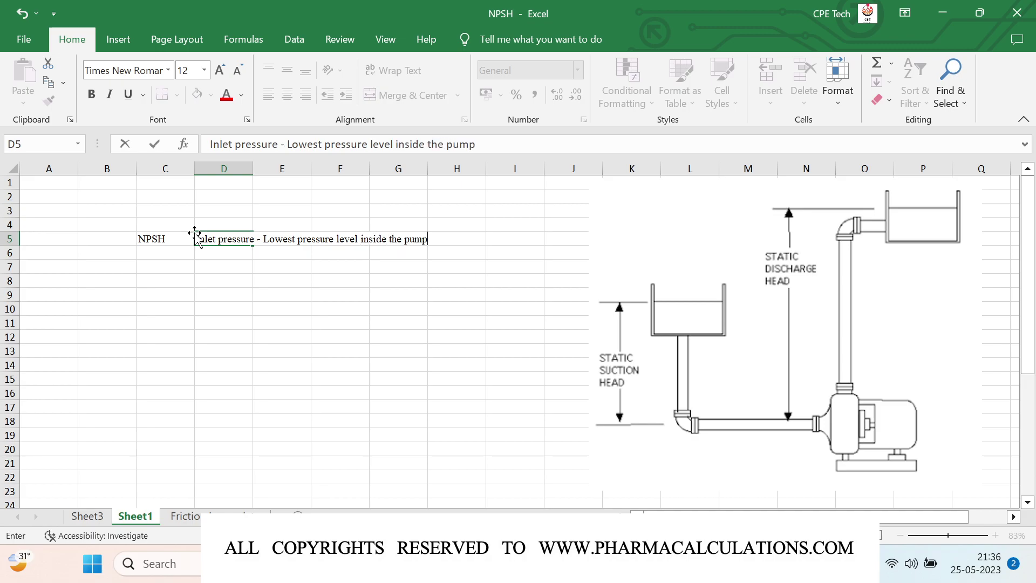
key(Return)
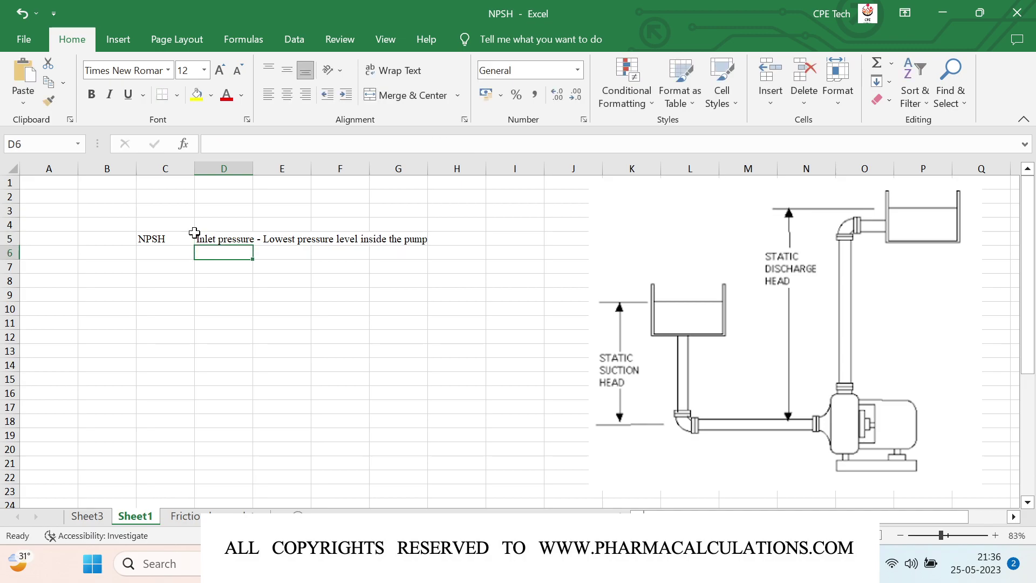
Step: Enter 'Static head' in D6, then extend it to 'Static head - Vaporation losses'
text(Static head)
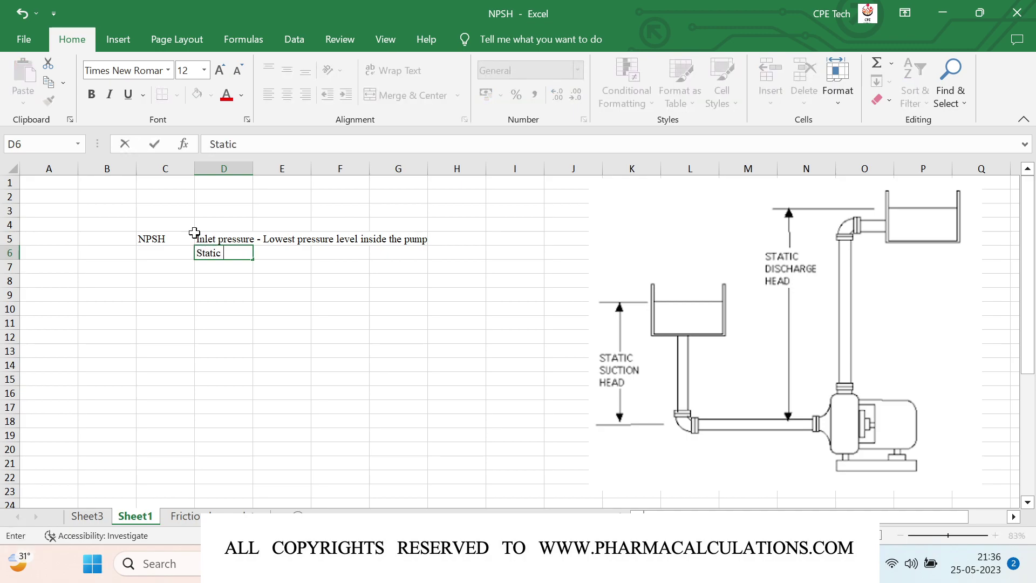
key(Return)
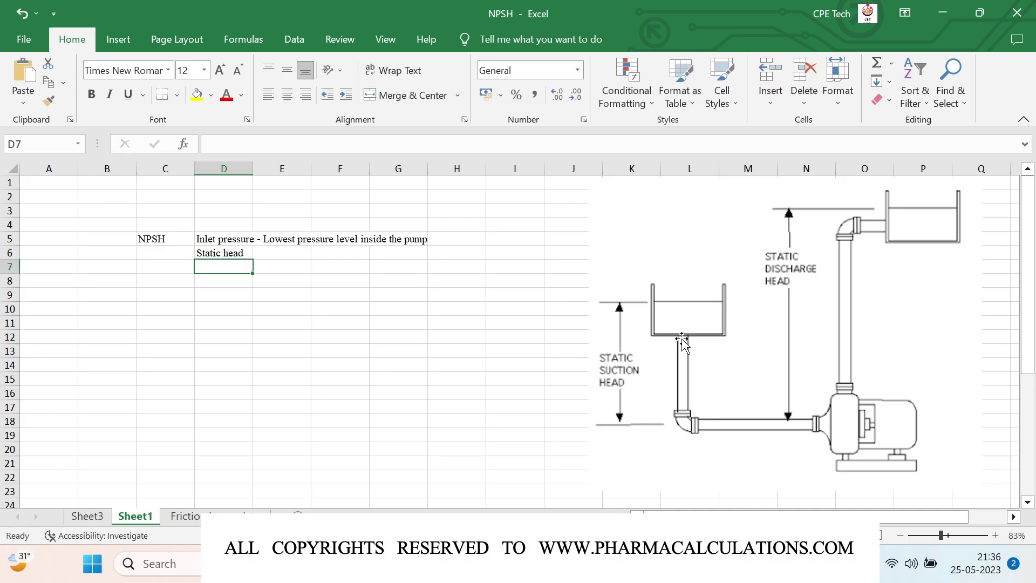
click(243, 253)
key(F2)
text(- )
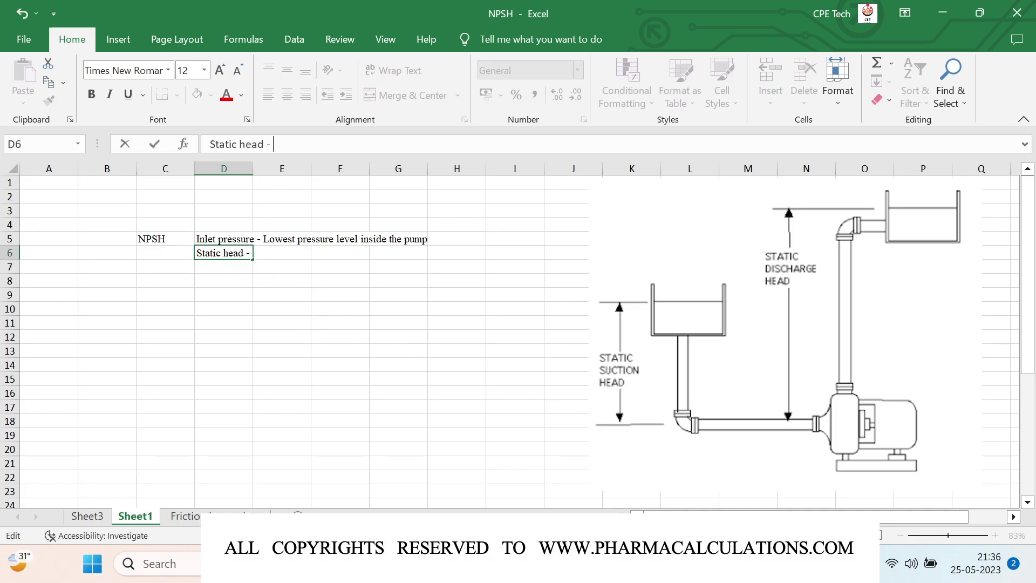
text(Vaporatio)
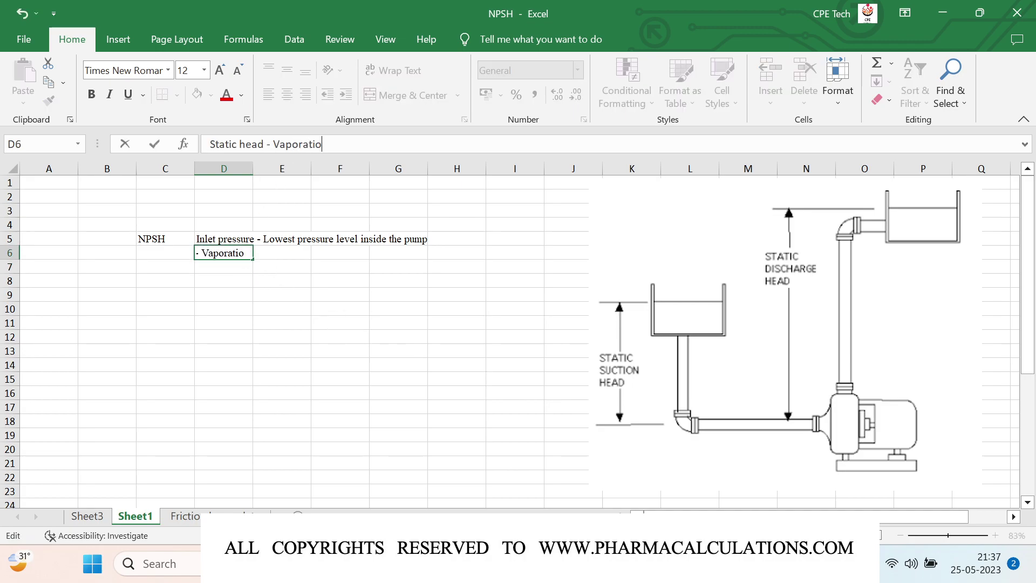
text(n losses)
key(Return)
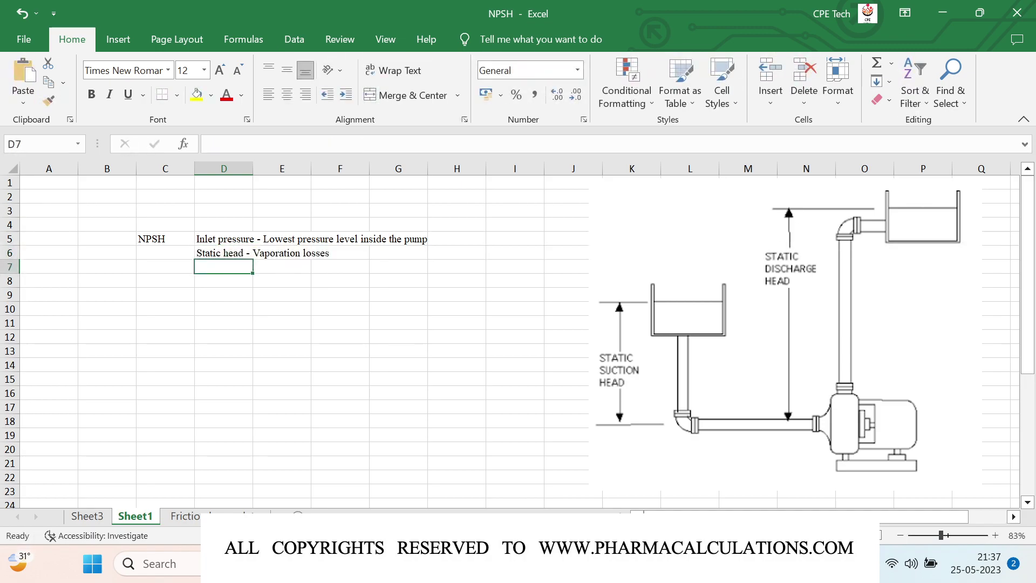
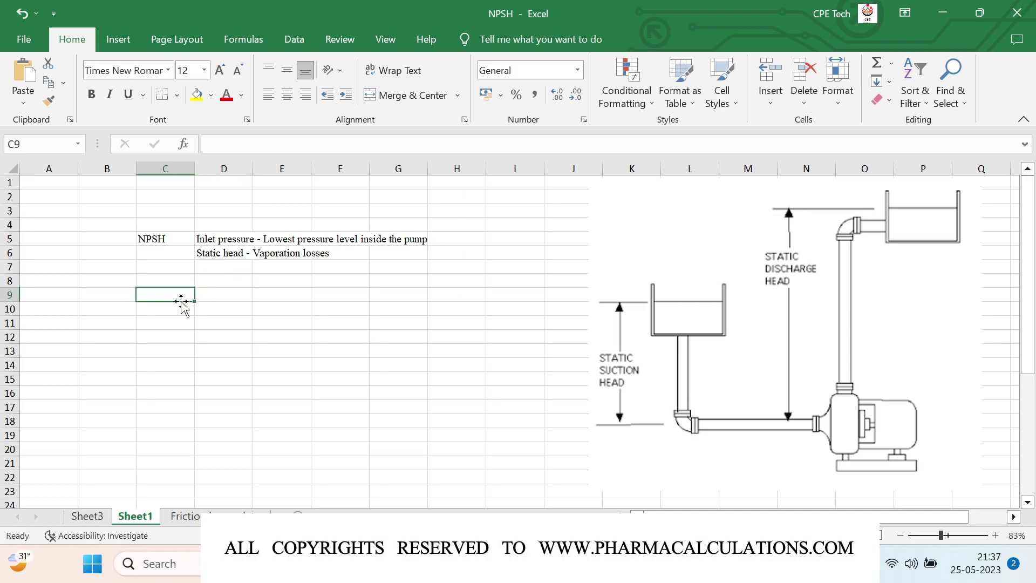
Step: Enter the abbreviations NPSHa and NPSHr in C9 and C10
text(NPSH)
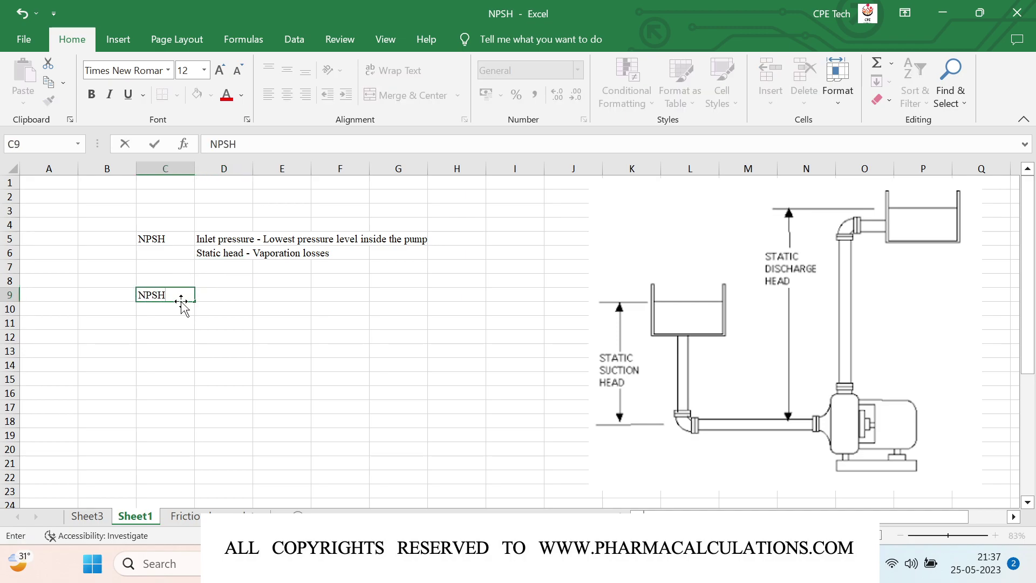
text(a)
key(Return)
text(NPSHa)
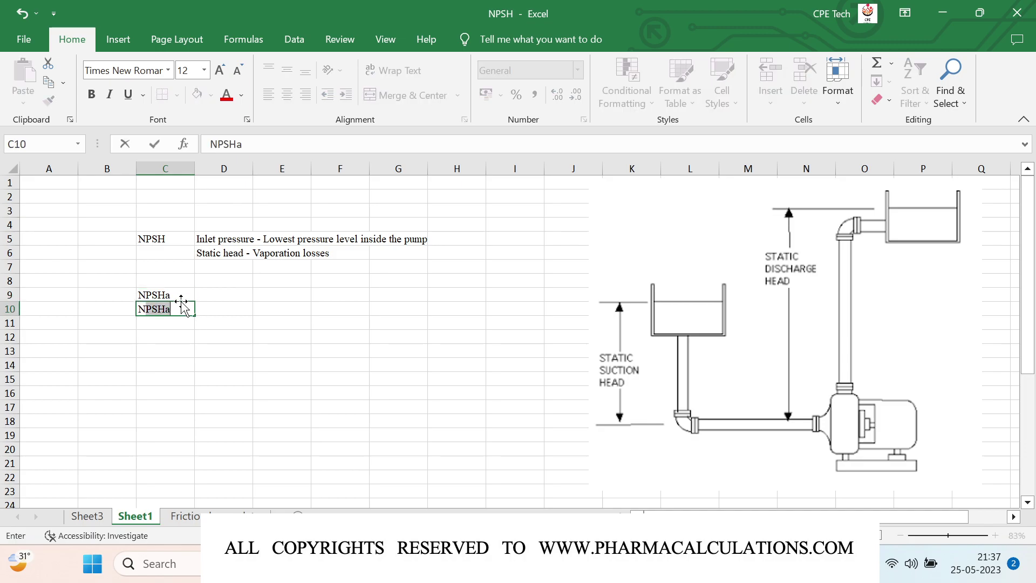
key(BackSpace)
text(r)
key(Return)
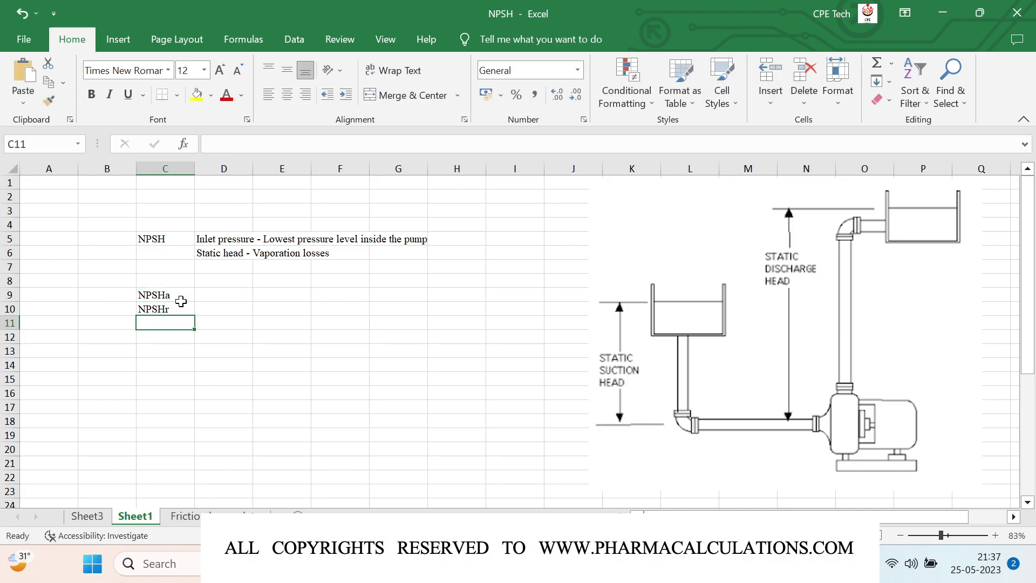
Step: Describe them as 'NPSH available' and 'NPSH required' in D9 and D10
click(214, 293)
text(N)
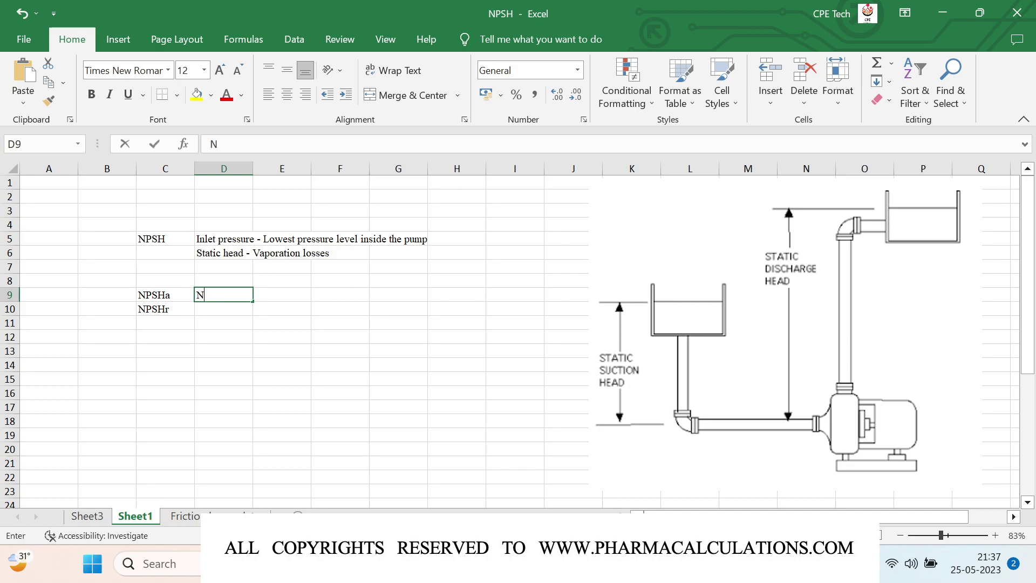
text(PSH)
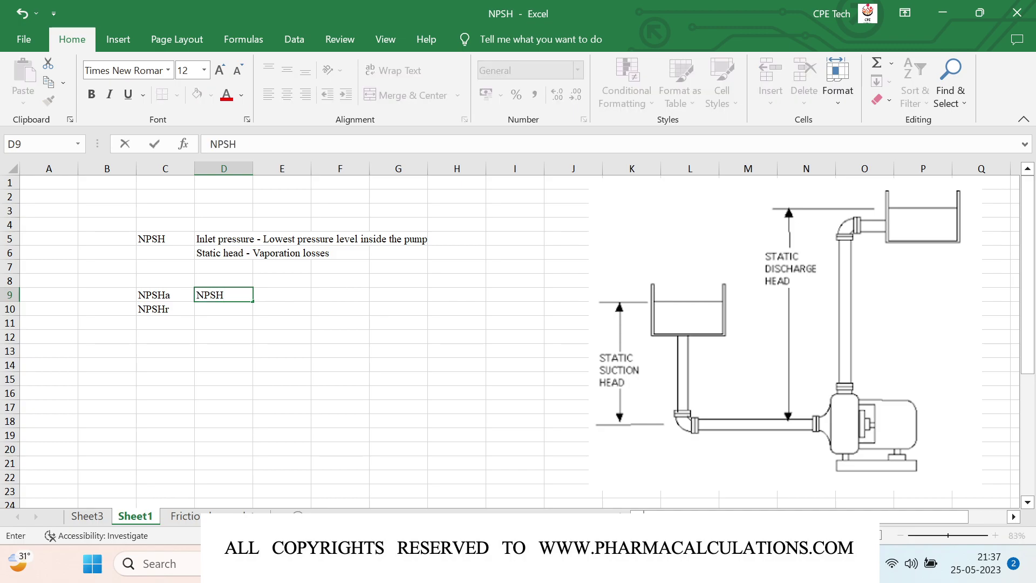
text( available)
key(Return)
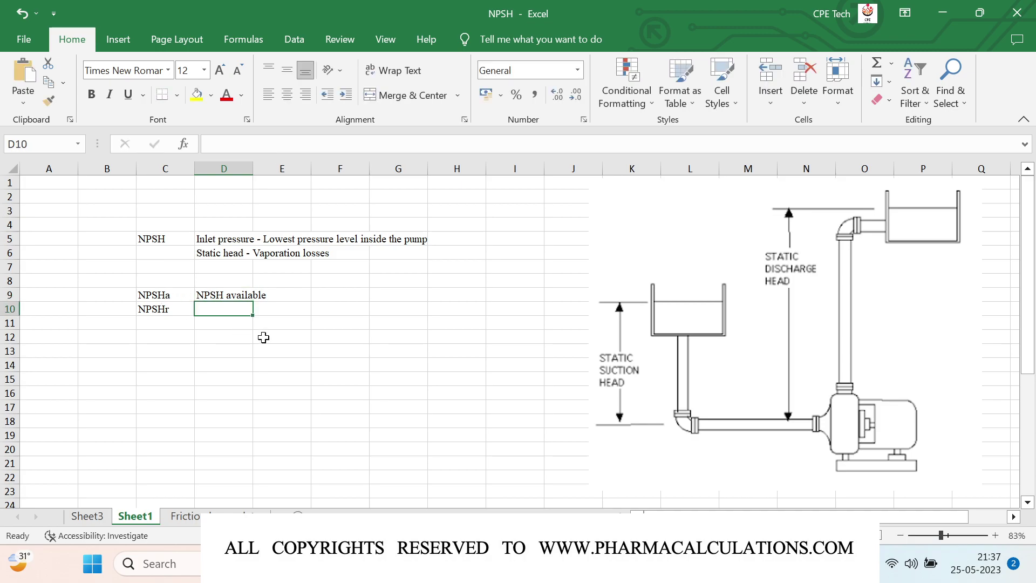
text(NPSH )
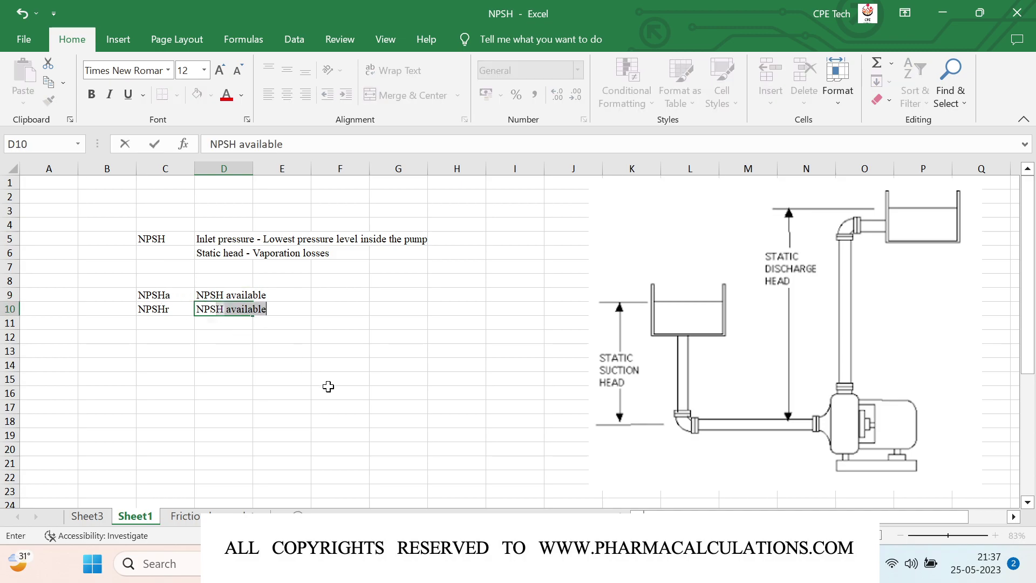
text(required)
key(Return)
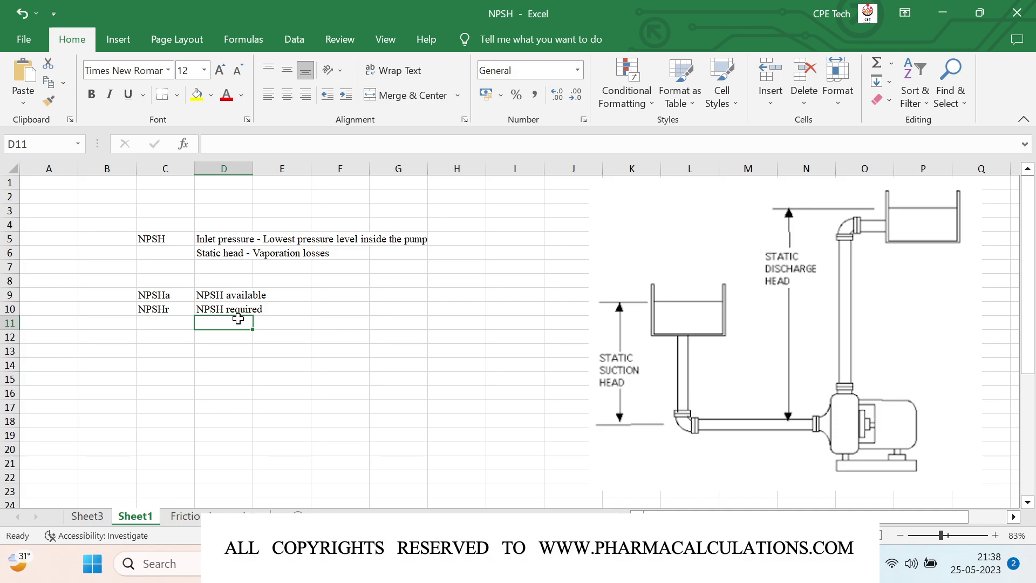
key(Left)
key(Down)
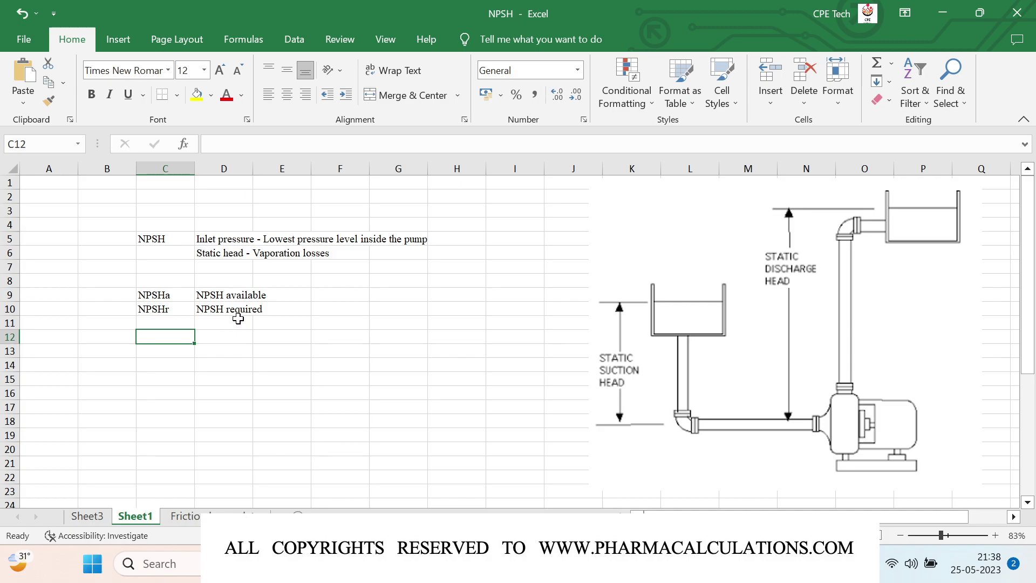
Step: Add a 'Cavitation' heading in C12 and write 'NPSHr << NPSHa' in G9
text(Cavitat)
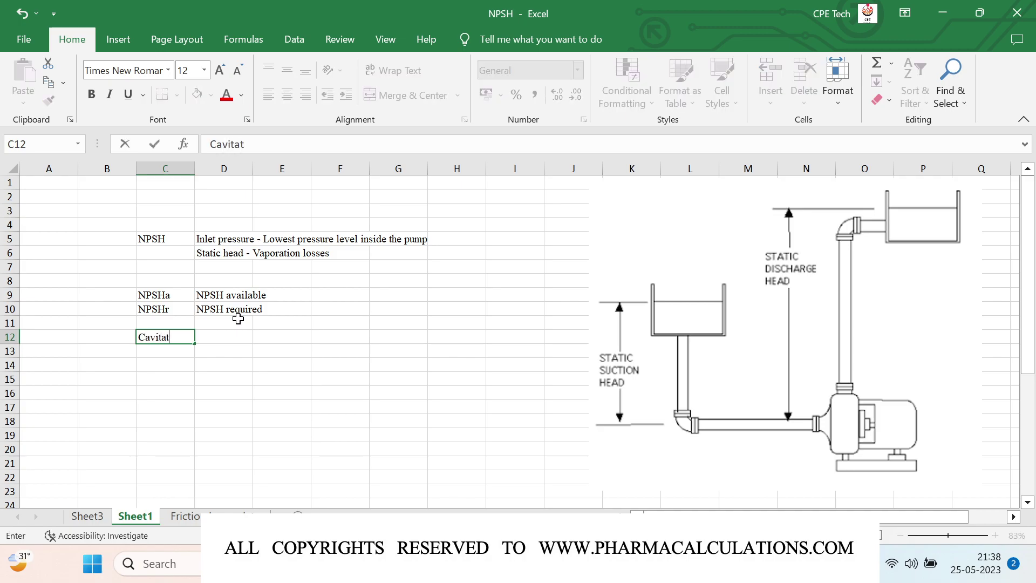
text(ion)
key(Return)
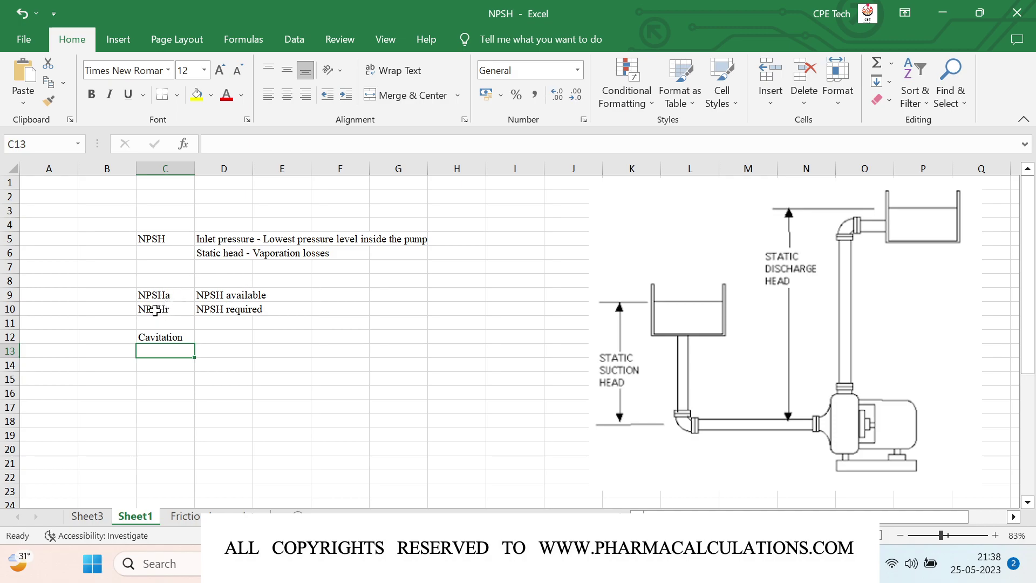
click(395, 294)
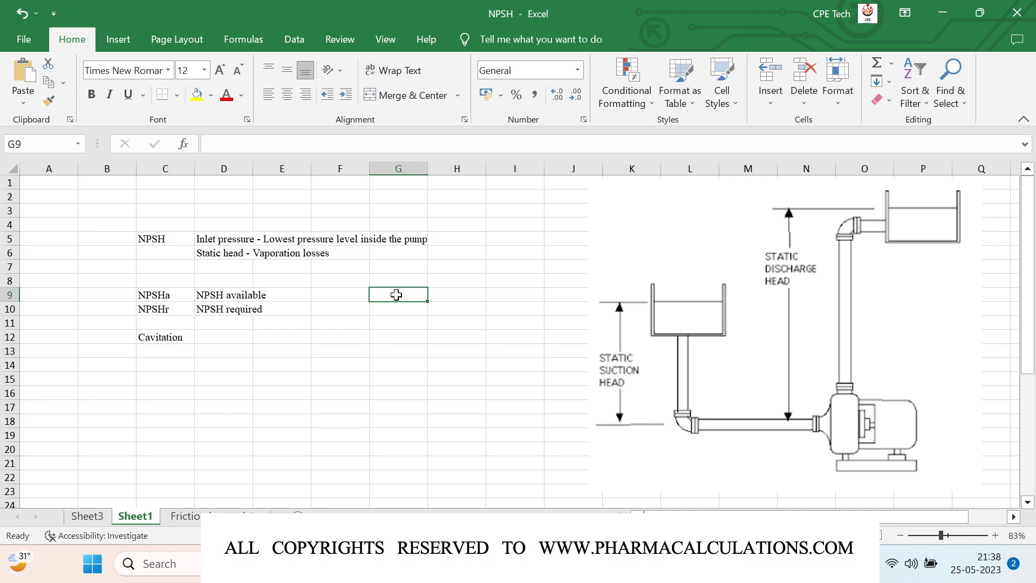
text(NPSHr <<)
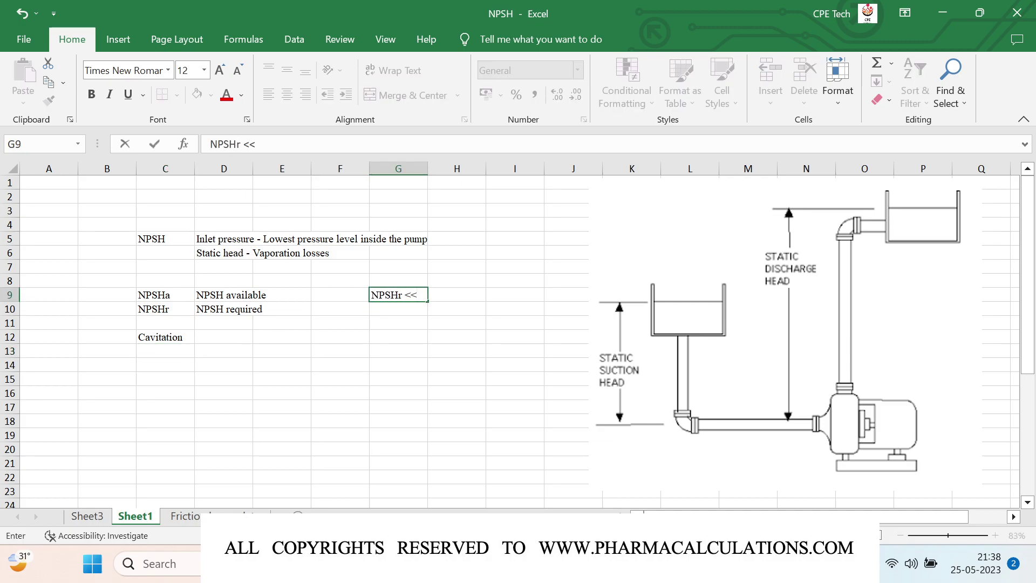
text( NPSHa)
key(Return)
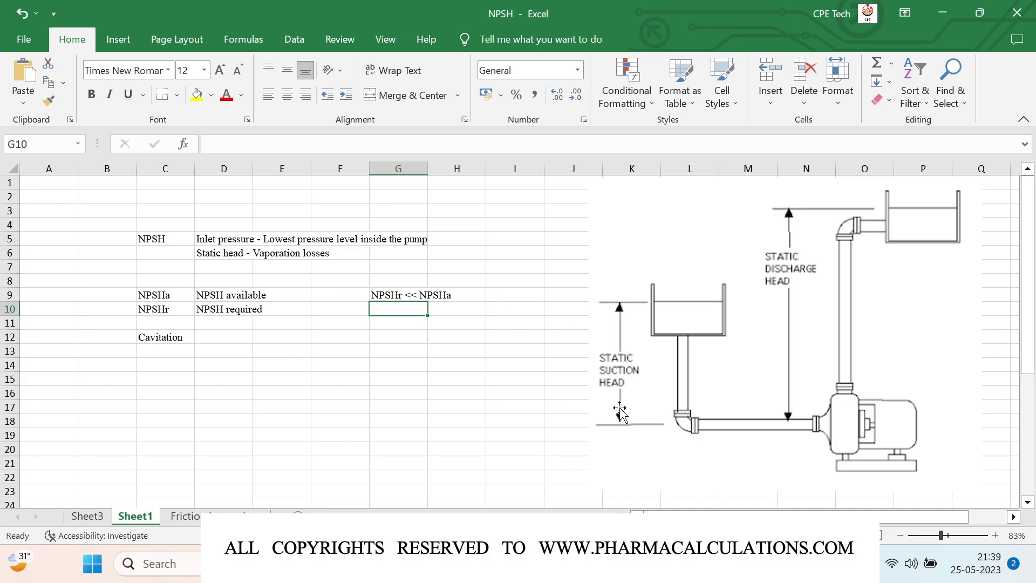
Step: Enter 'Static head', 10 and 'ft' across C16:E16
click(159, 394)
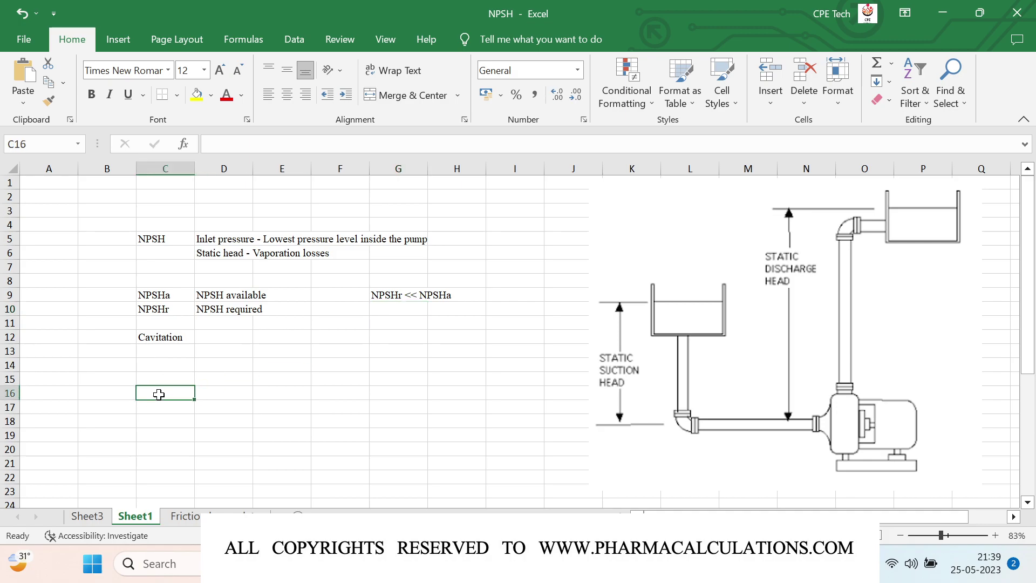
text(Static )
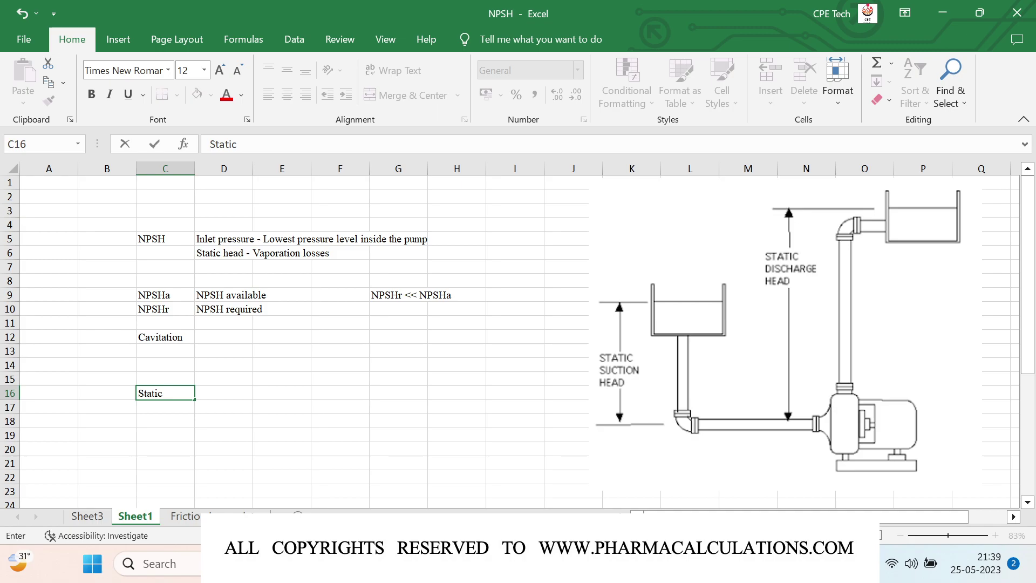
text(head)
key(Tab)
text(10)
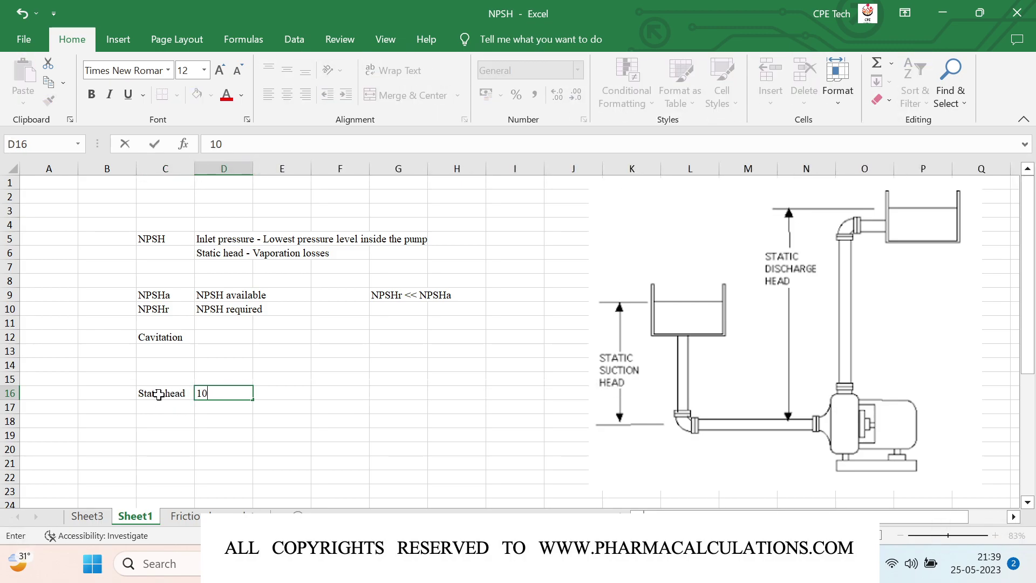
key(Tab)
text(ft)
key(Return)
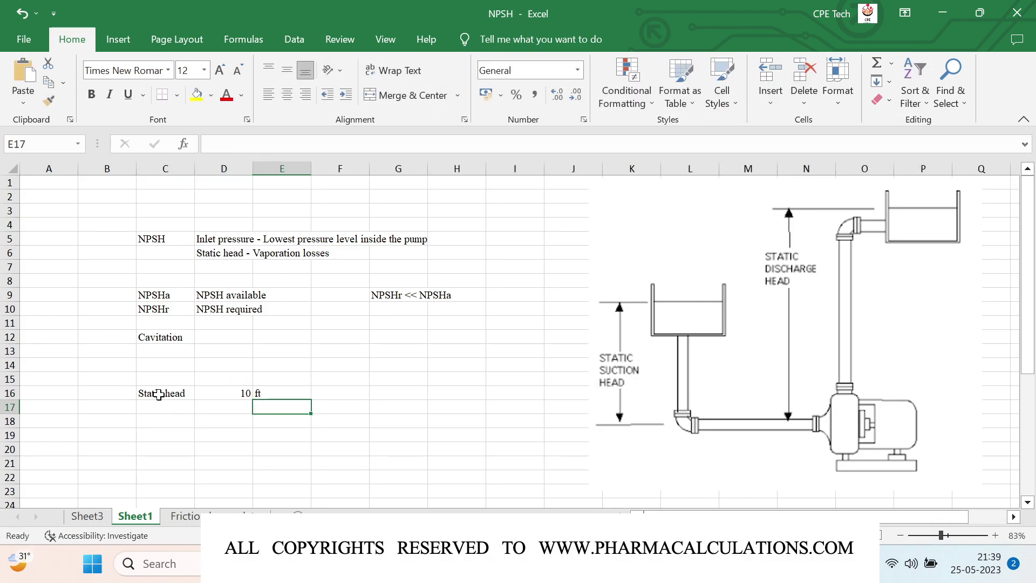
Step: Centre the 10 in D16 both vertically and horizontally
key(Up)
key(Left)
click(288, 70)
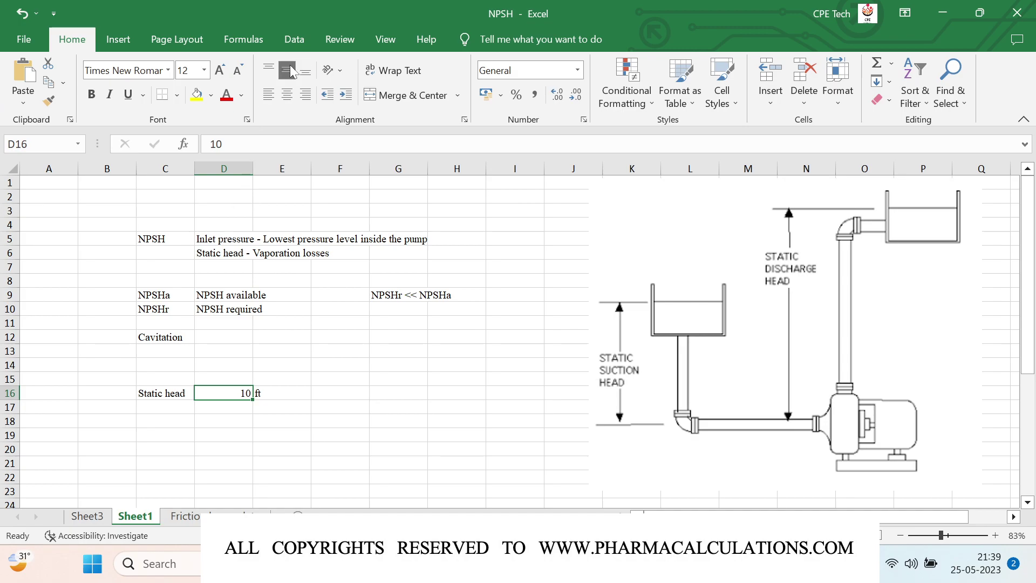
click(287, 95)
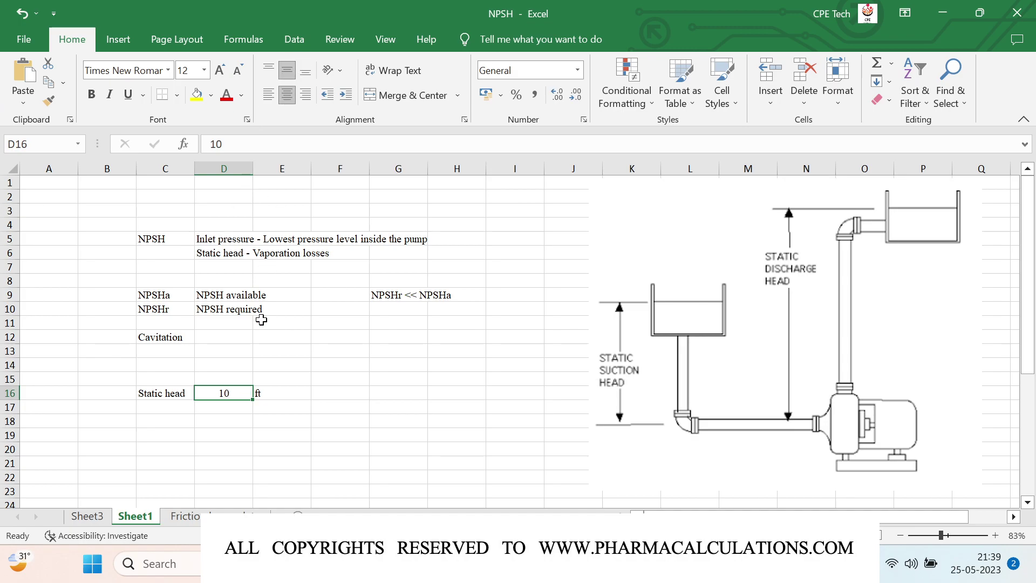
click(403, 338)
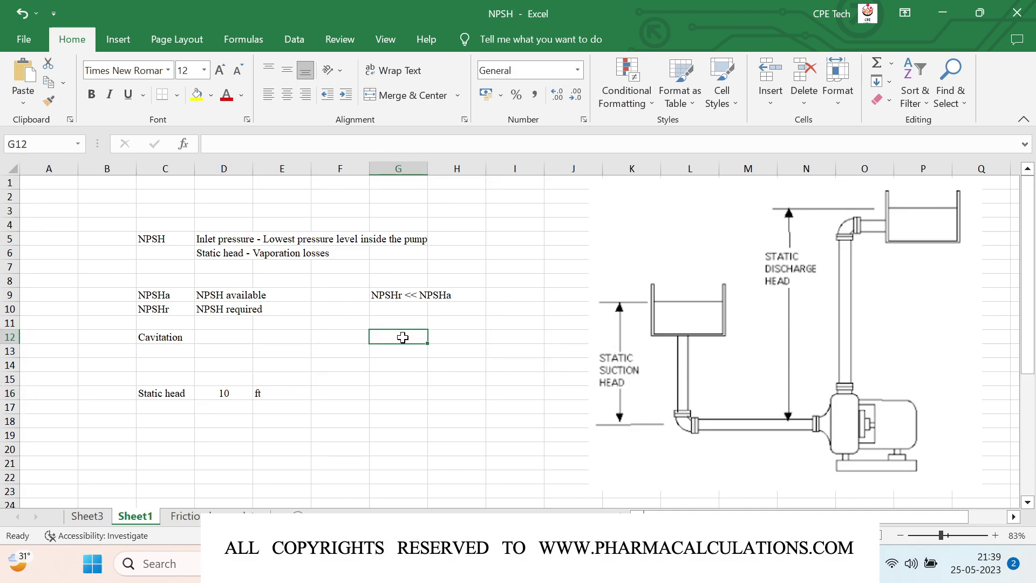
Step: Label G12 'Head, ft' and enter the text '=2.31 x P / SG' in H12
text(Head, ft)
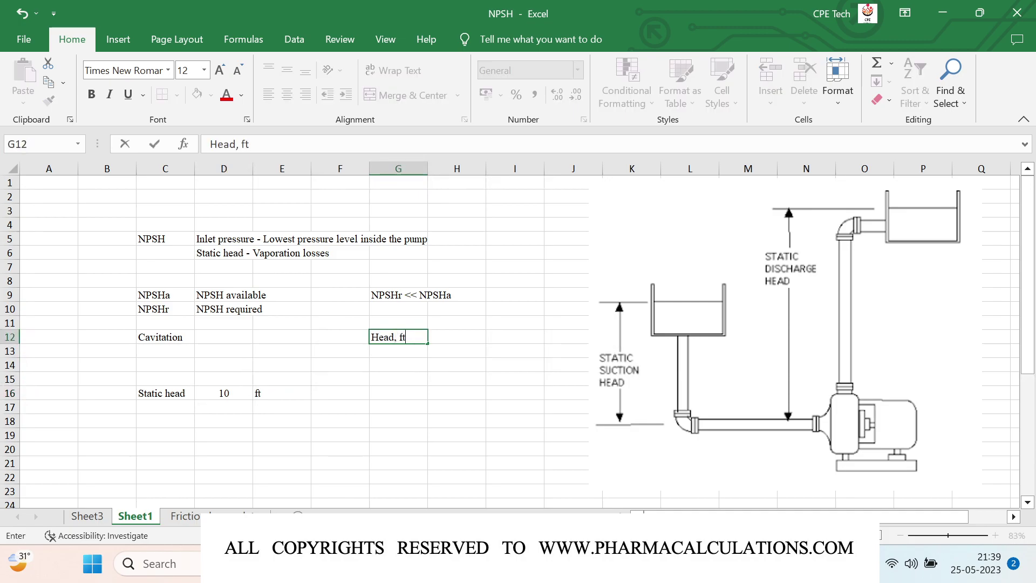
key(Tab)
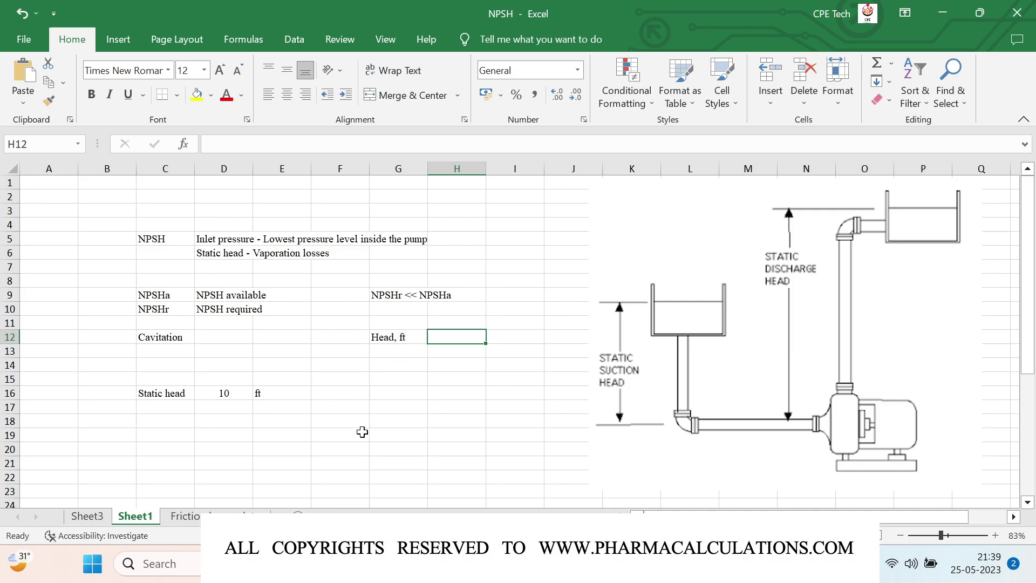
text('=2.31)
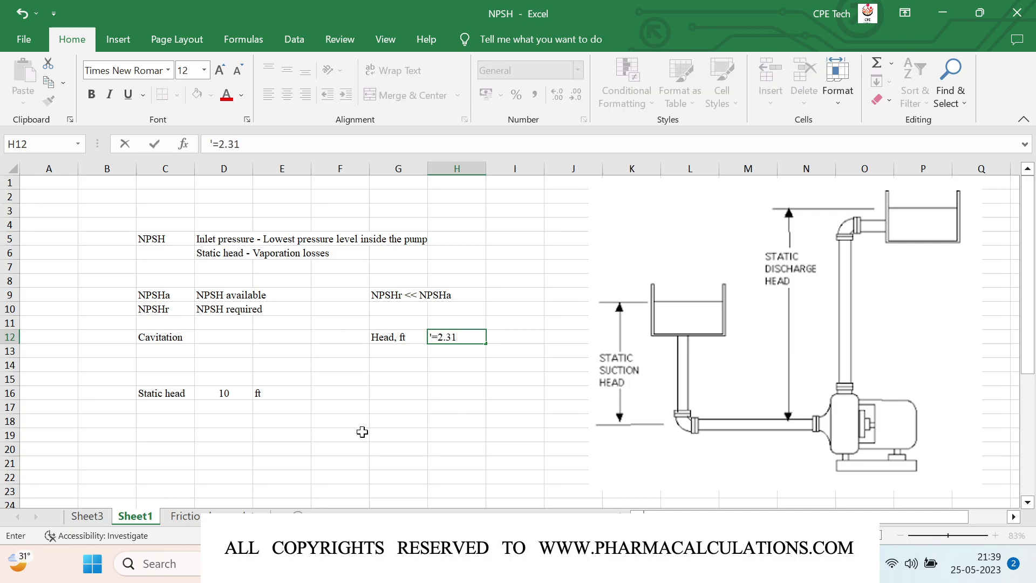
text( x P / SG)
key(Return)
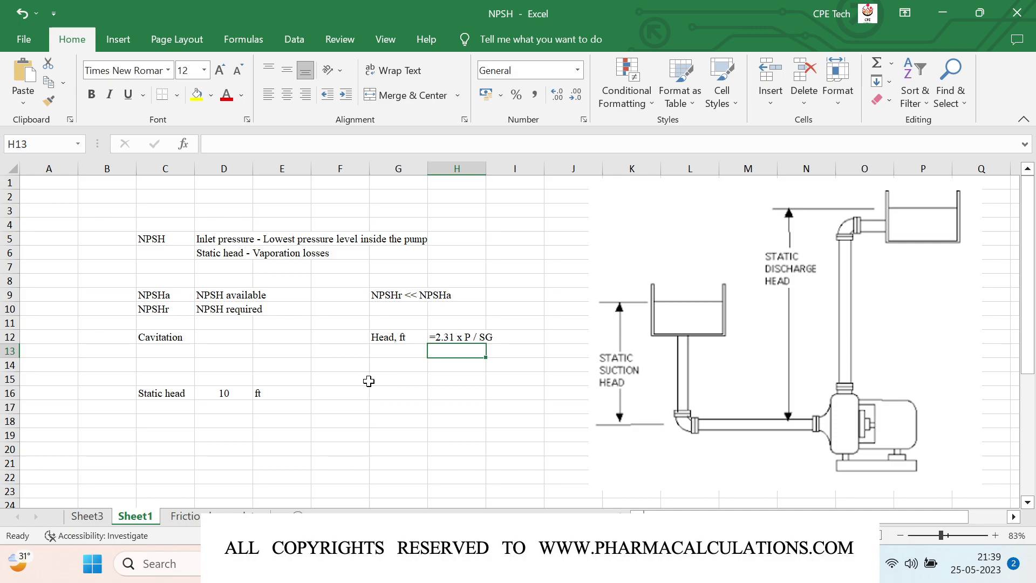
Step: Enter '1 ft3', 62.4 and 'pounds' across G15:I15
click(402, 378)
text(1 ft3)
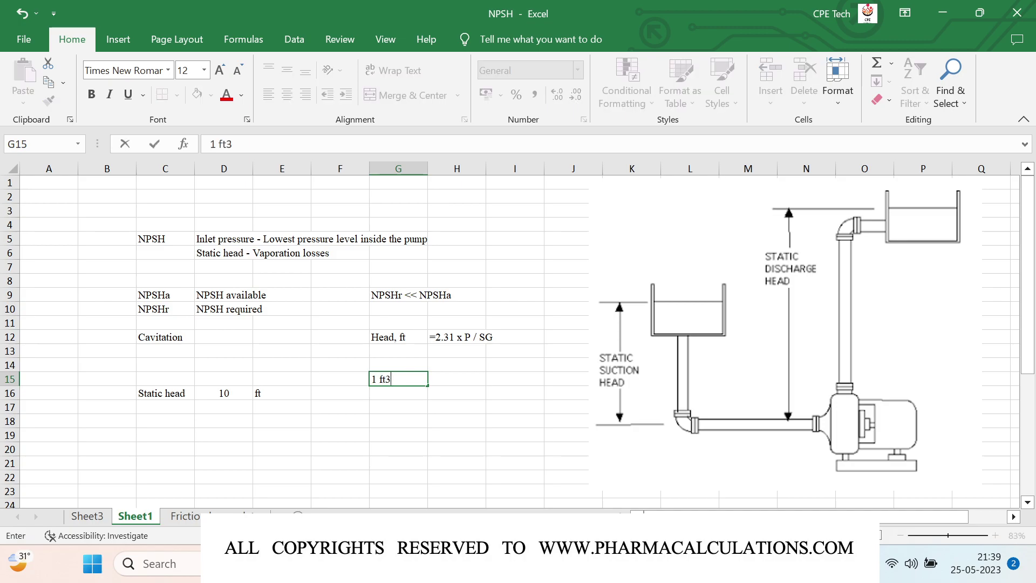
key(Tab)
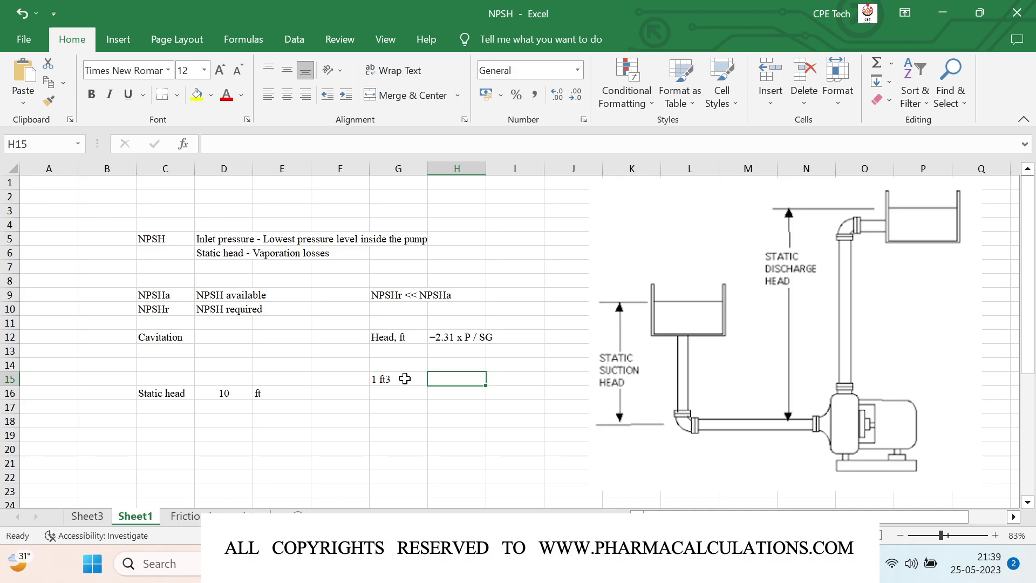
text(62.4)
key(Tab)
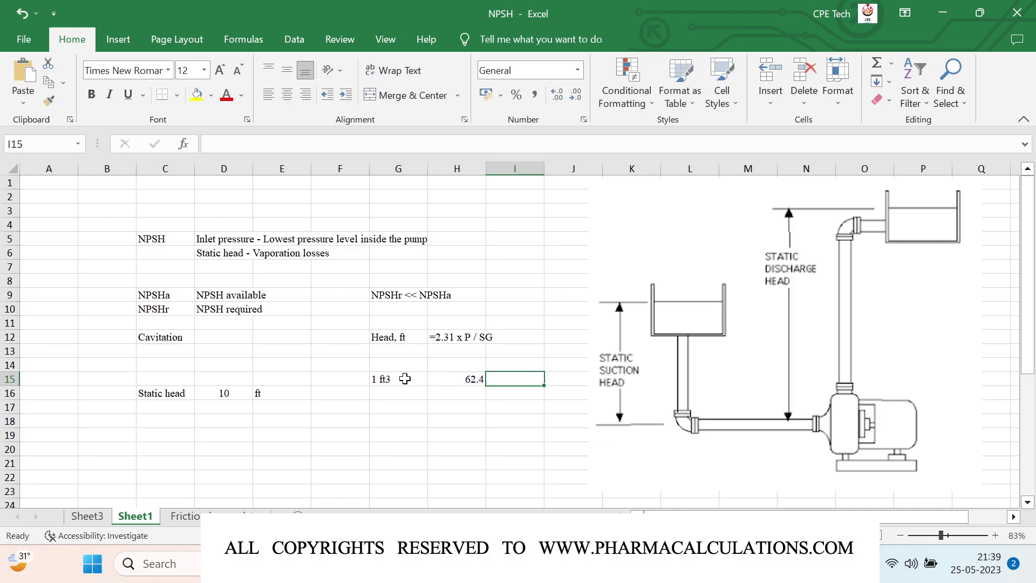
text(pounds)
key(Return)
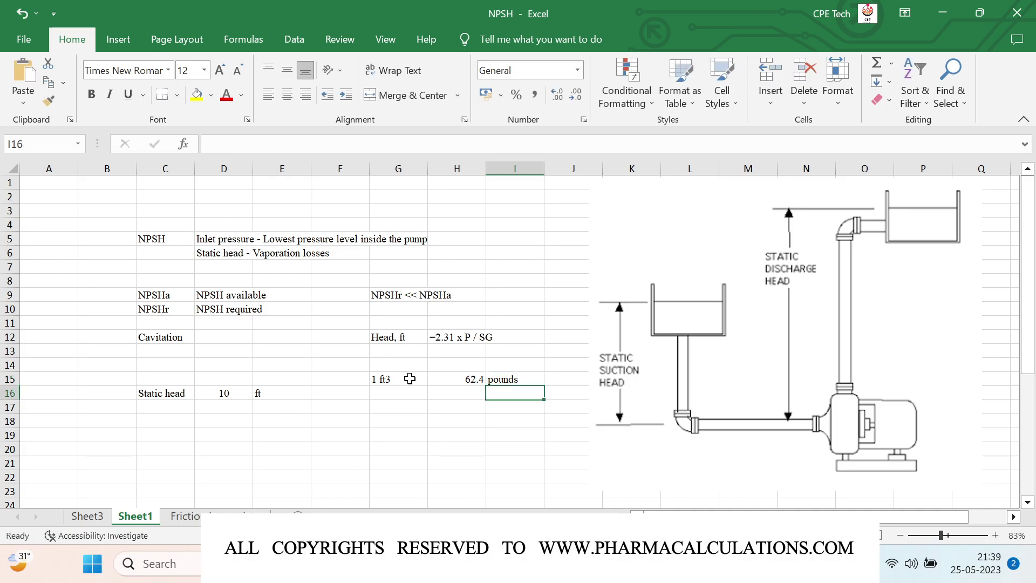
Step: Enter '1ft2', 144 and 'Sq. inches' across G16:I16
click(393, 393)
text(1f)
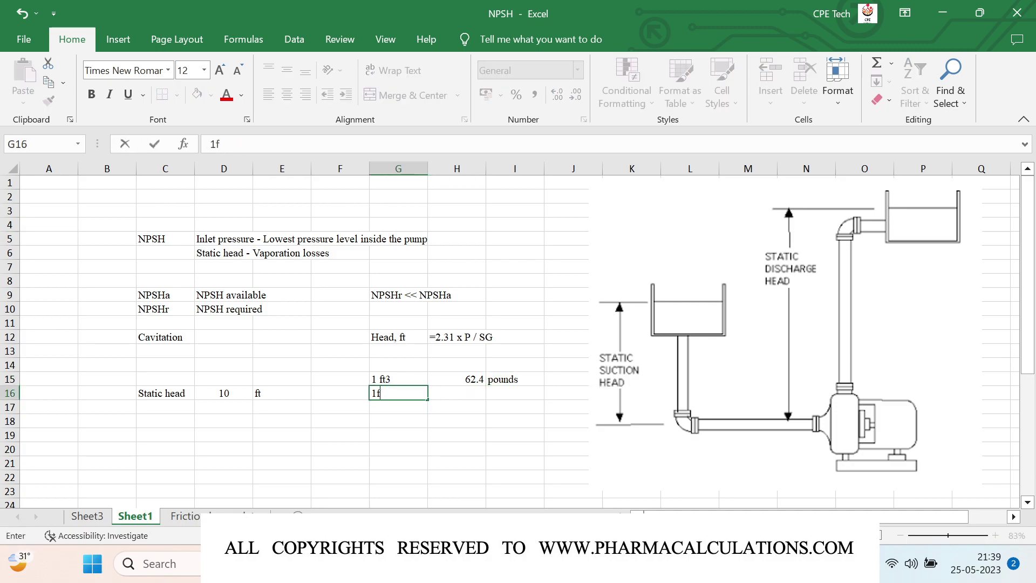
text(t2)
key(Tab)
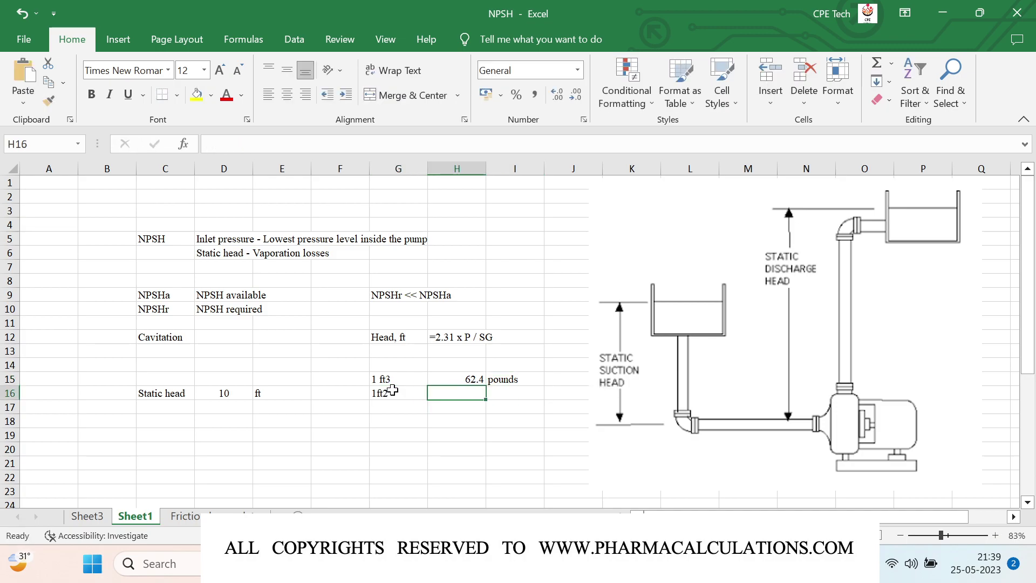
text(144)
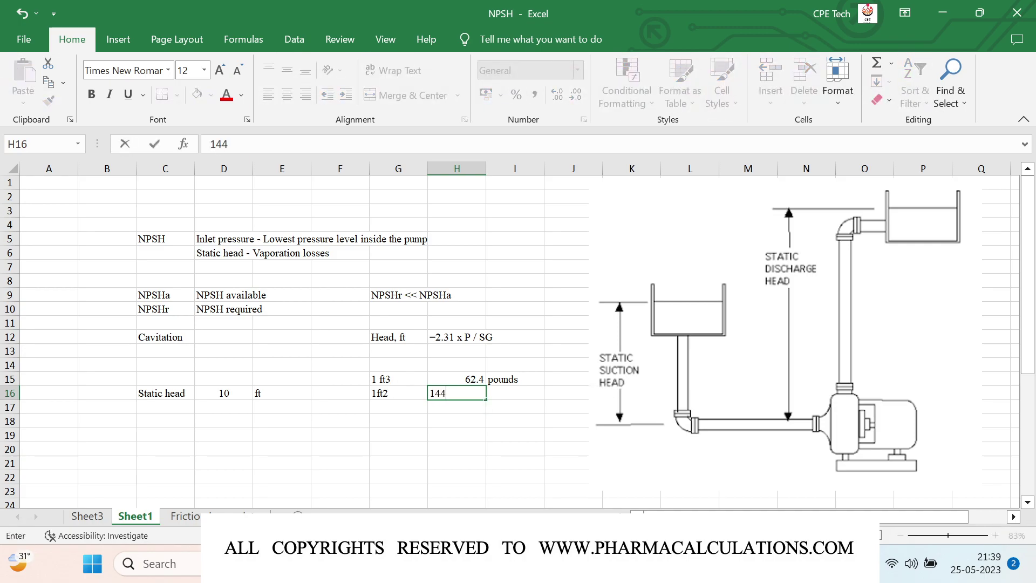
key(Tab)
text(inch)
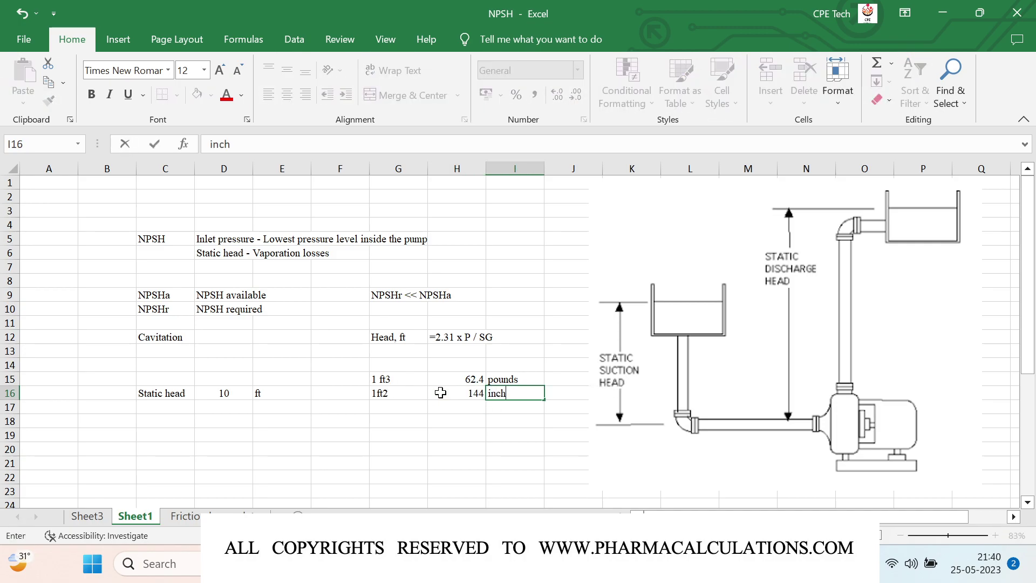
text(es)
key(Return)
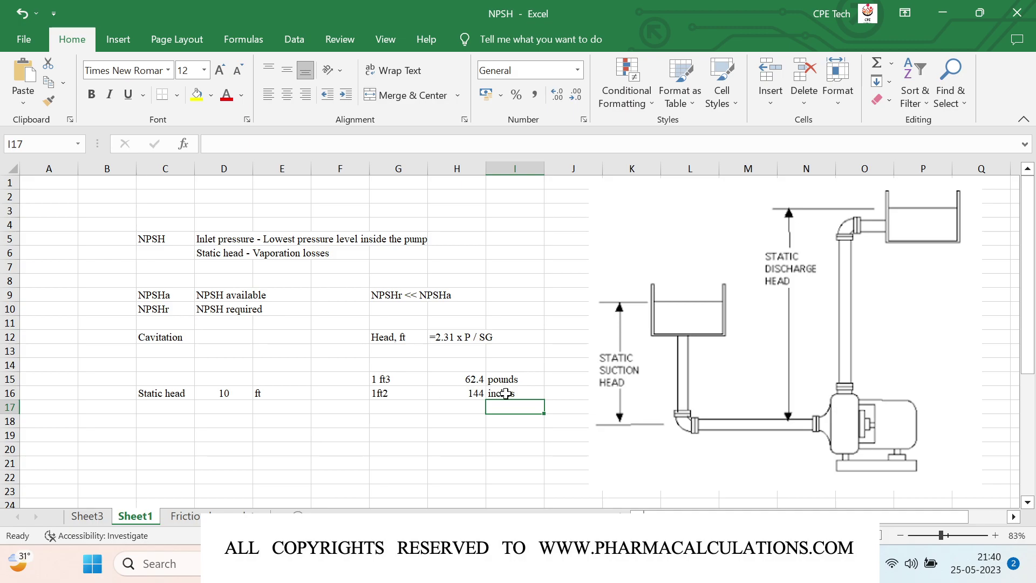
double_click(506, 393)
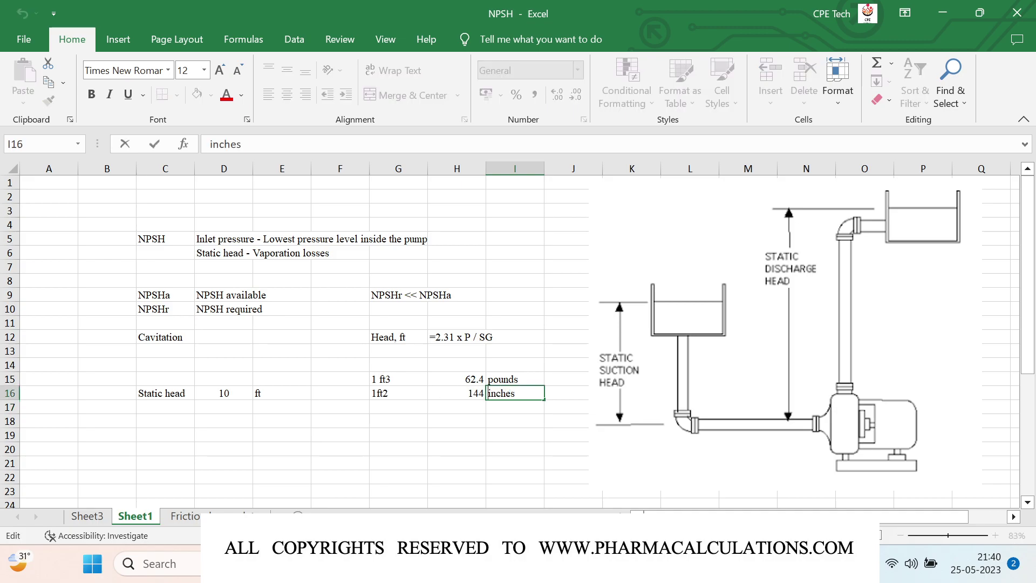
text(Sq.)
key(Return)
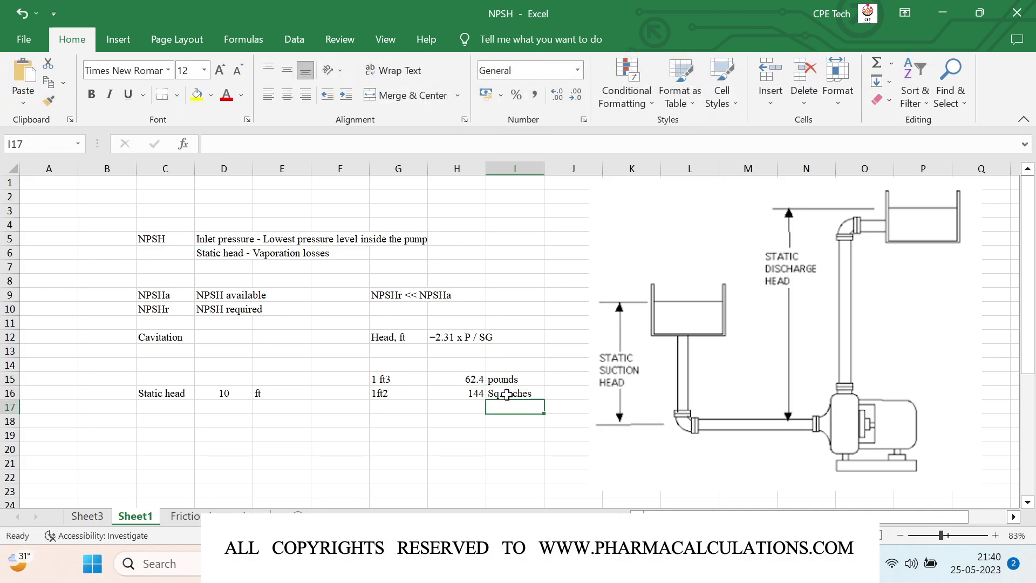
click(418, 422)
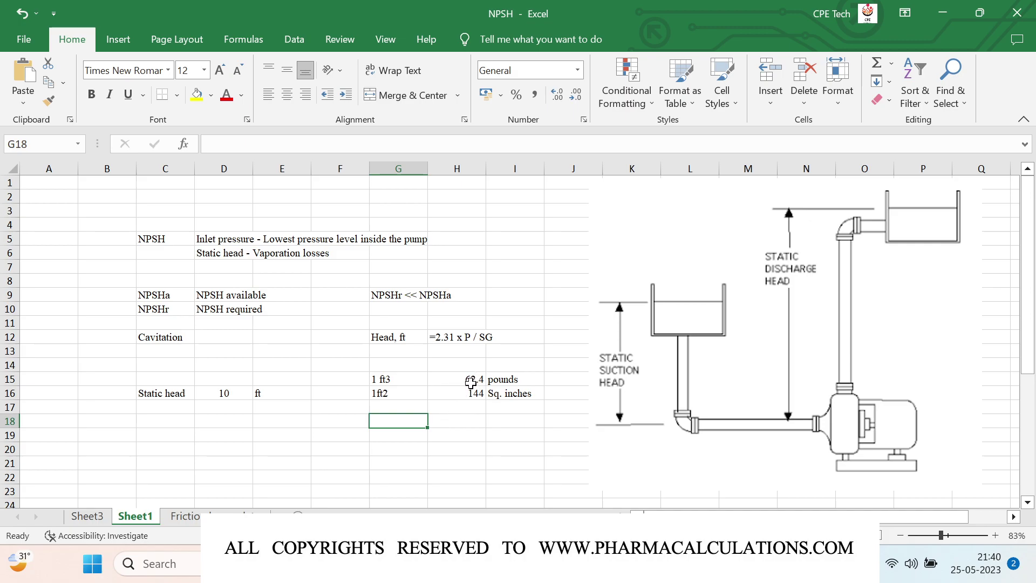
Step: Compute =H16/H15 (2.30769231) in H18 and label it 'Sq. inches /pound' in I18
click(442, 422)
text(=)
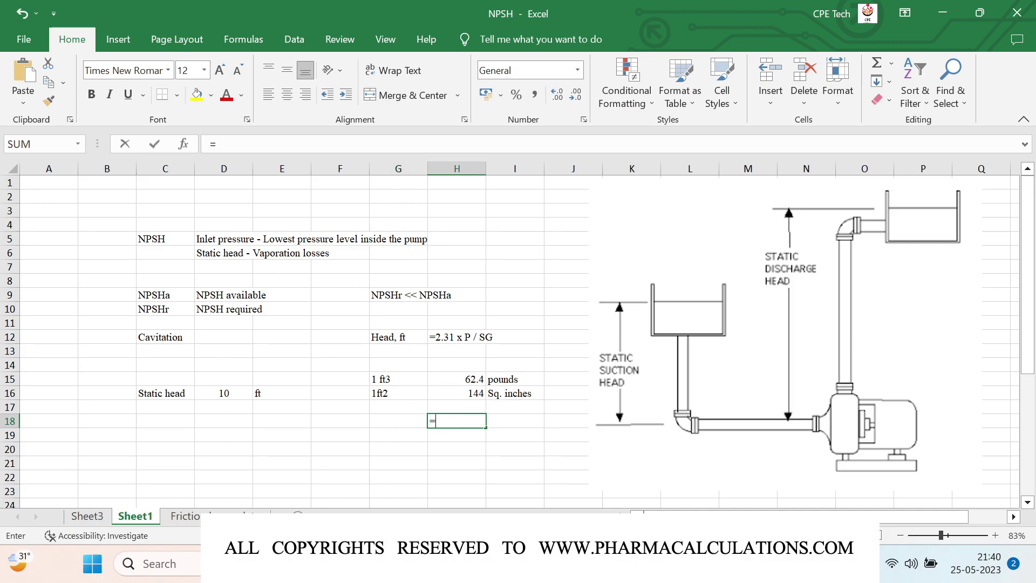
key(Up)
key(Up)
text(/)
key(Up)
key(Up)
key(Up)
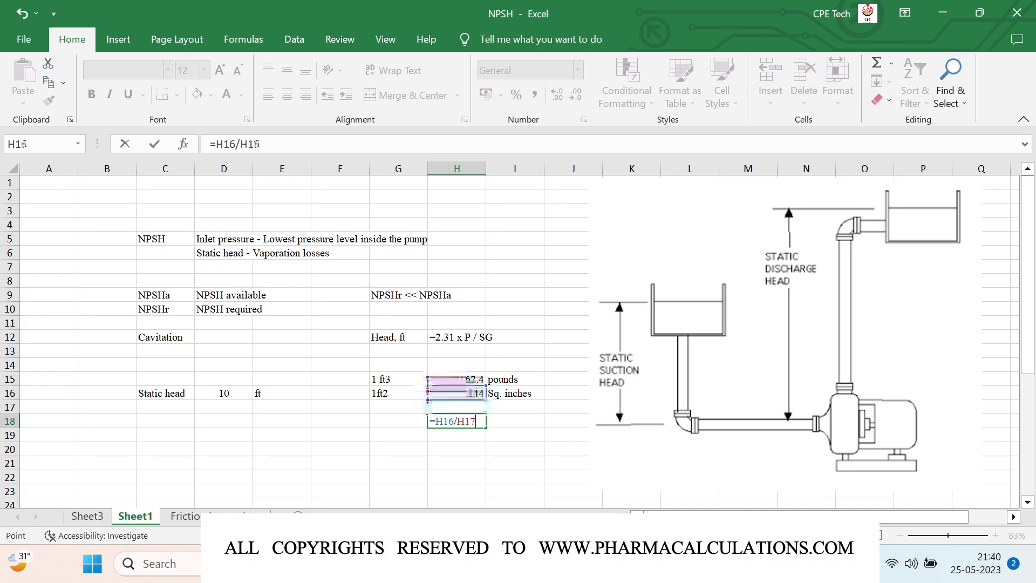
key(Tab)
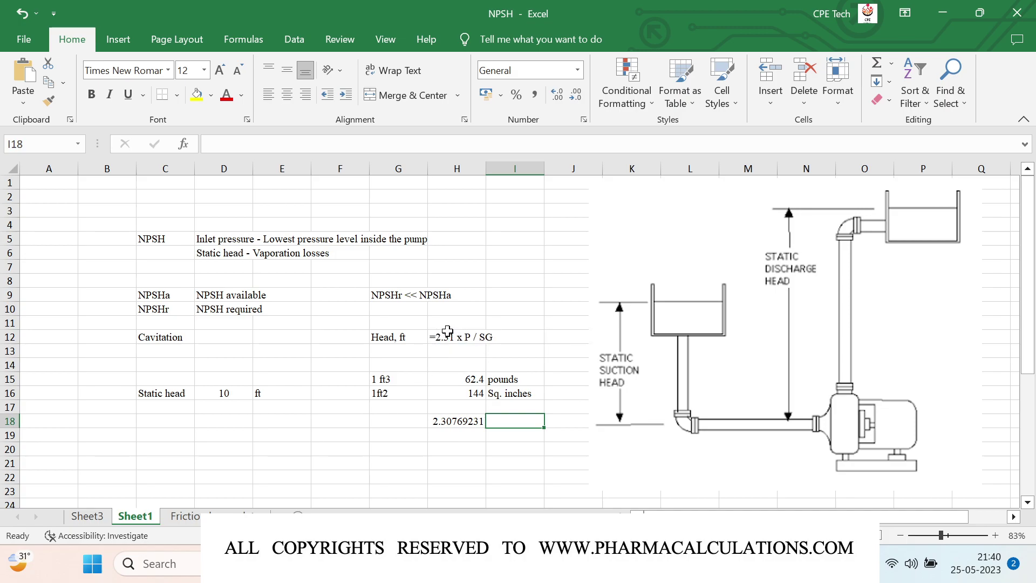
text(S)
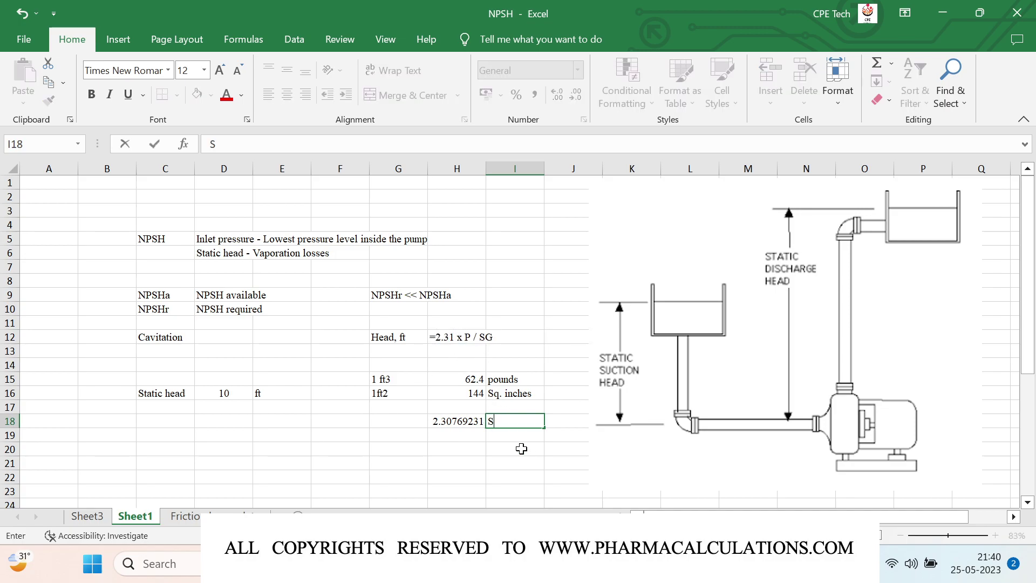
text(q. inches  /pound)
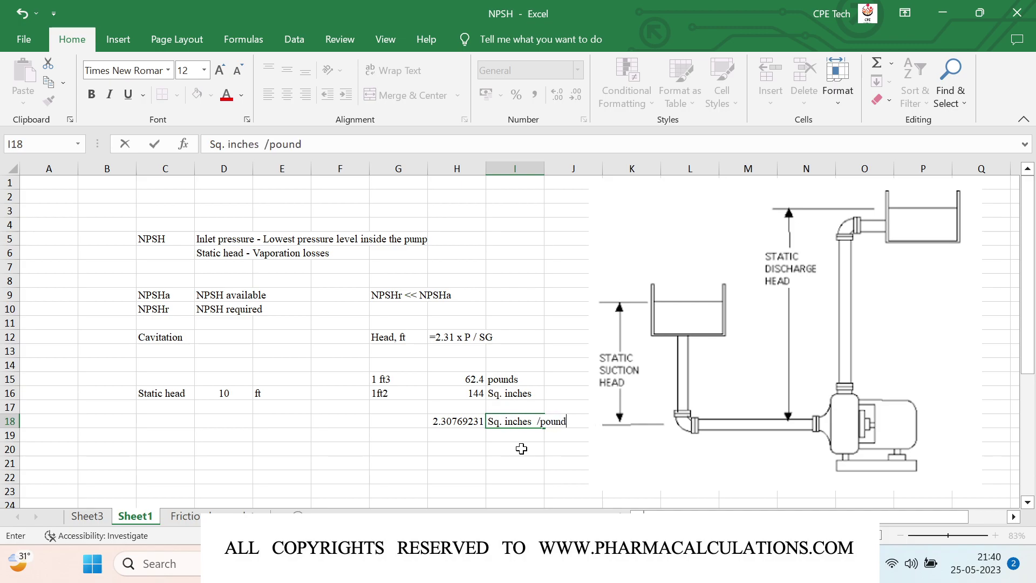
key(ctrl+Return)
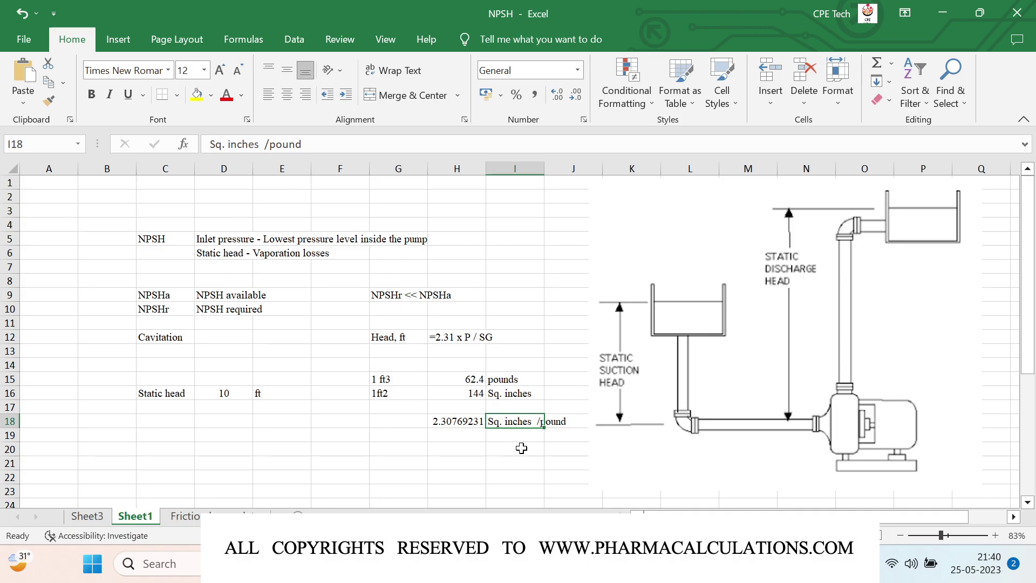
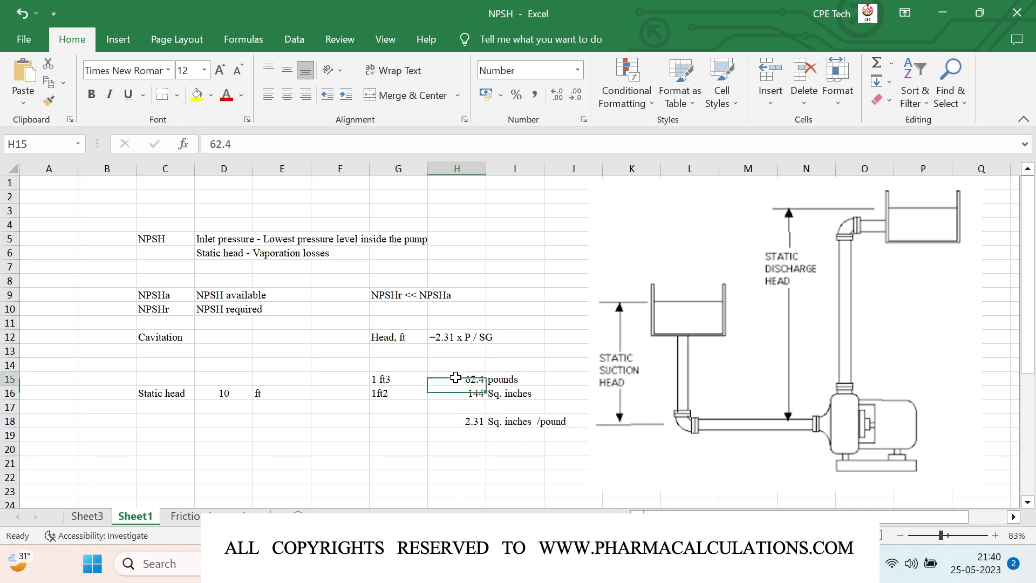
Step: Centre the H15:H18 conversion values and label C17 'Atmospheric pressure'
click(287, 70)
click(287, 95)
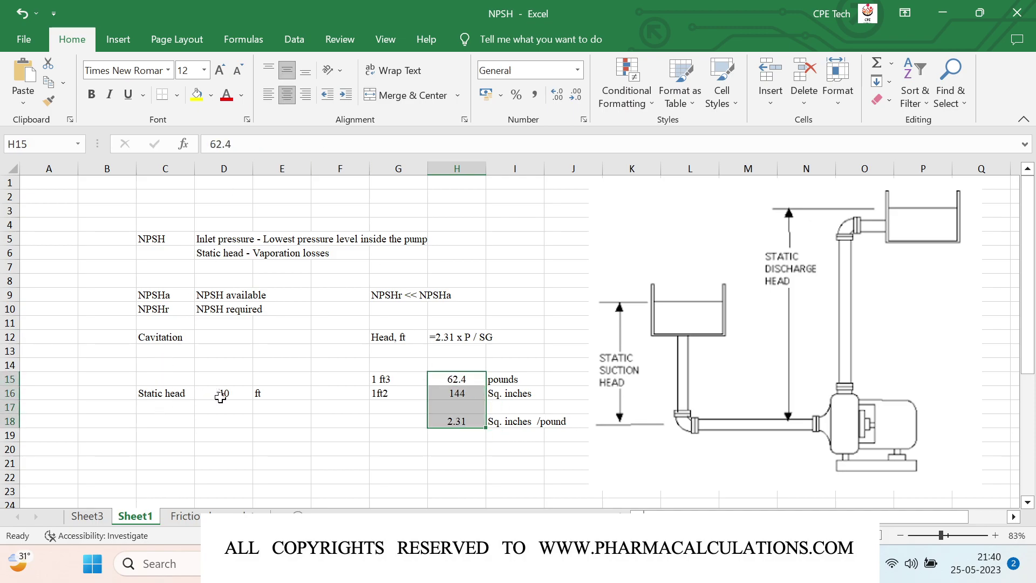
click(172, 406)
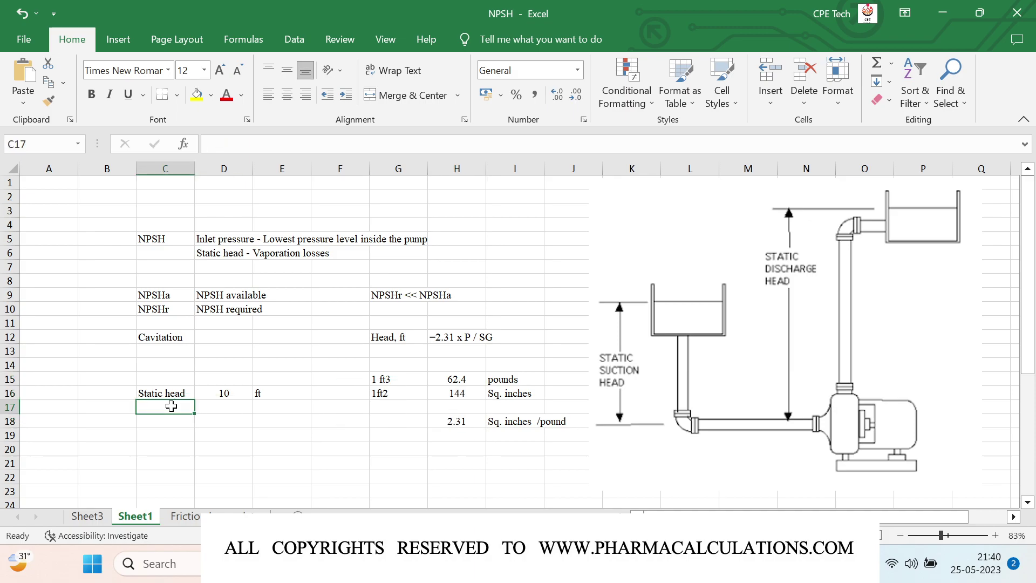
text(Atmospheric pressure)
key(Tab)
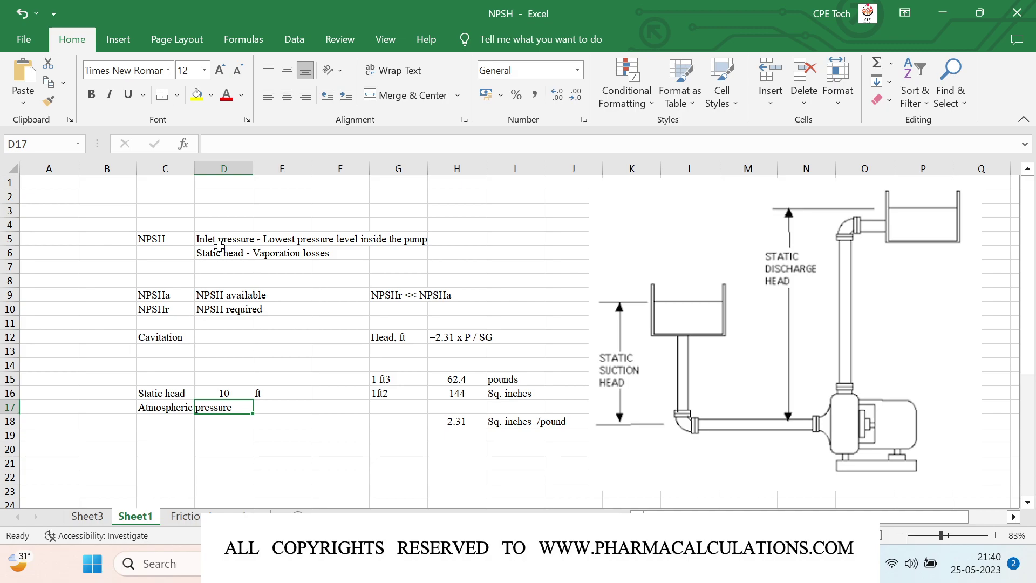
Step: Widen column C and enter atmospheric pressure as 14.7 PSI
drag(194, 169, 239, 183)
text(14.7)
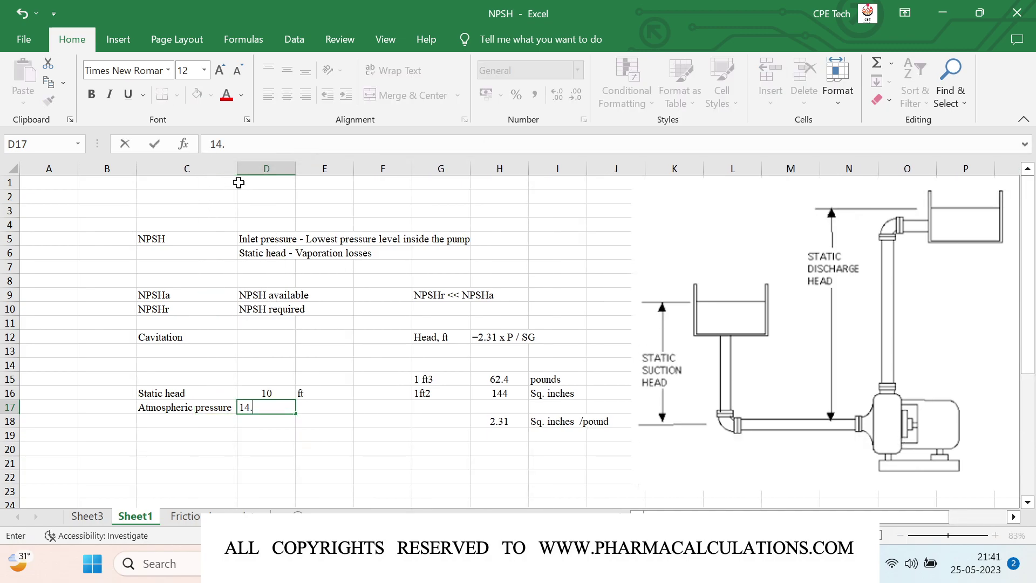
key(Right)
text(PSI)
key(Return)
Step: Centre the values in D17:D21
key(Up)
key(Left)
key(shift+Down)
key(shift+Down)
key(shift+Down)
key(shift+Down)
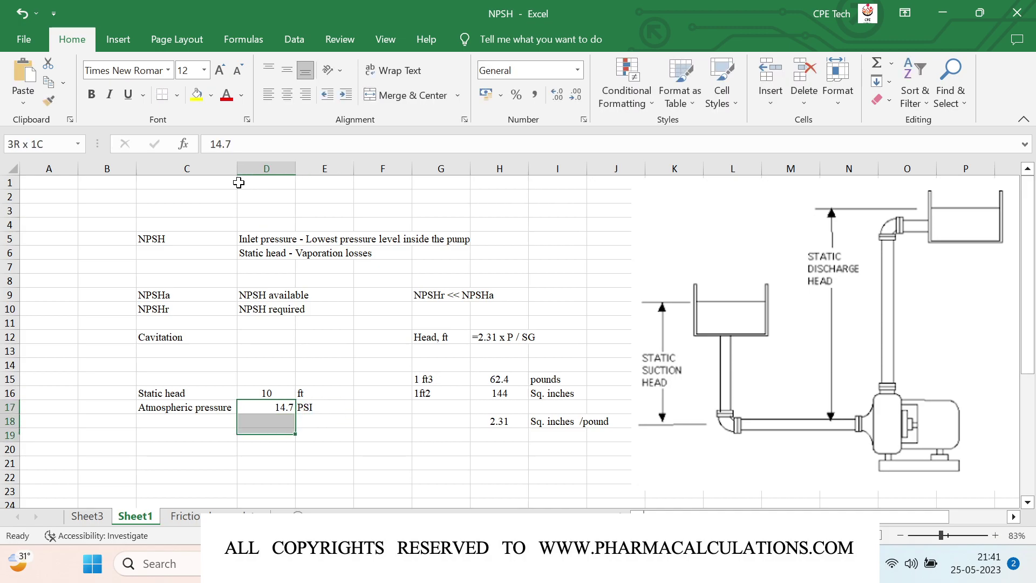
click(287, 95)
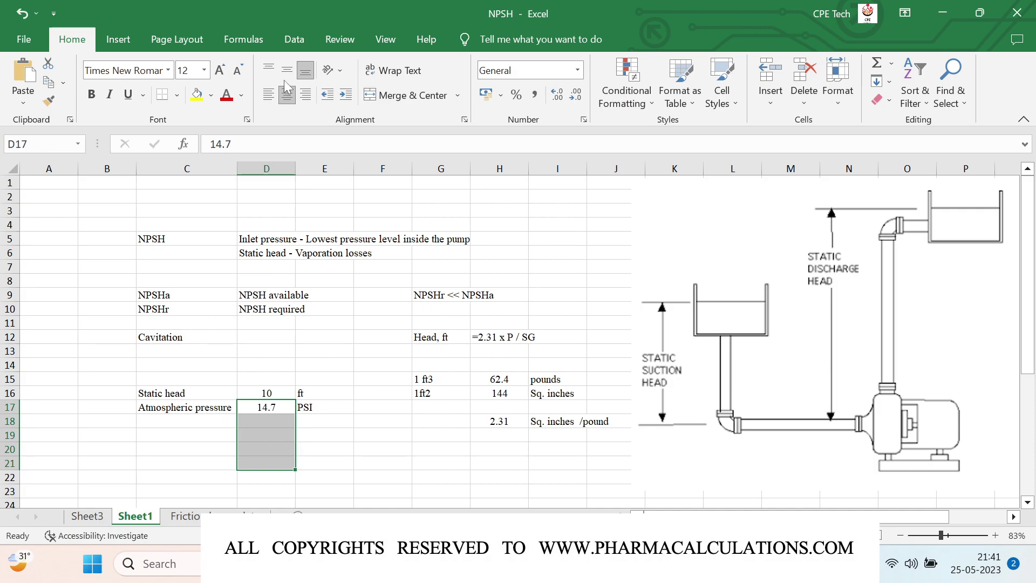
click(183, 421)
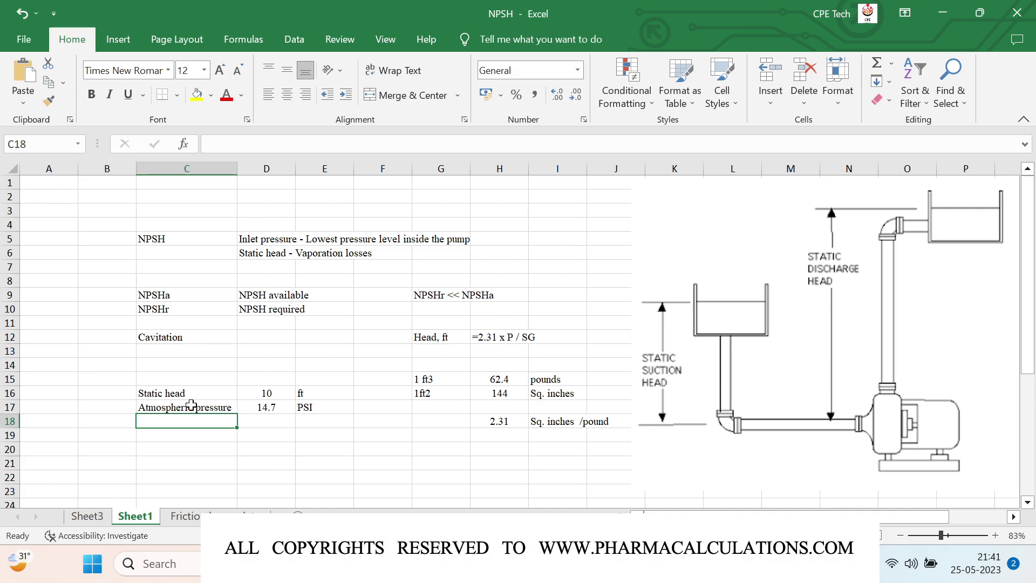
click(191, 405)
Step: Add a Gauge pressure row of 0 PSI in row 18
key(Down)
text(Gauge pressure)
key(Tab)
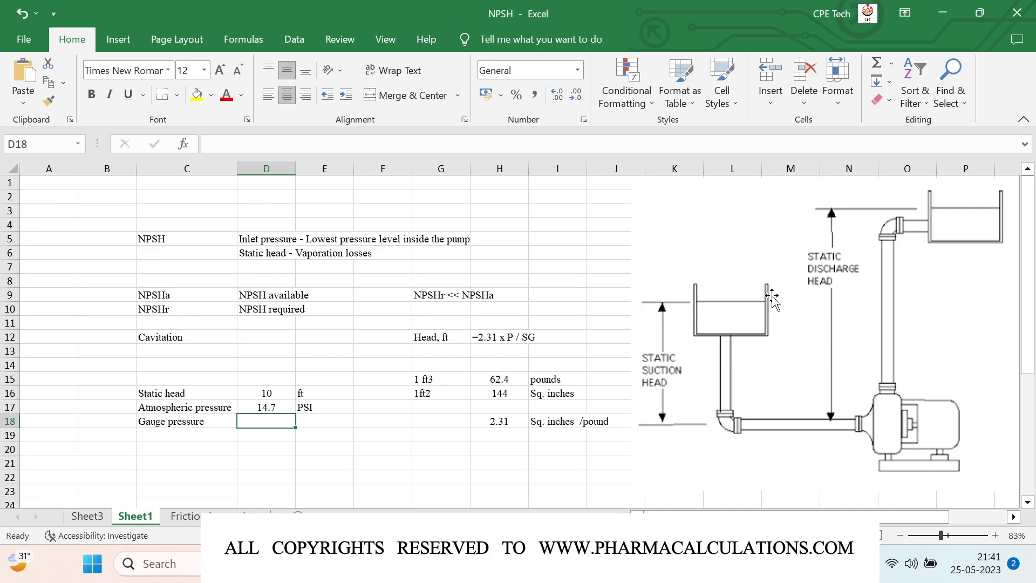
text(0)
key(Right)
text(PSI)
key(Return)
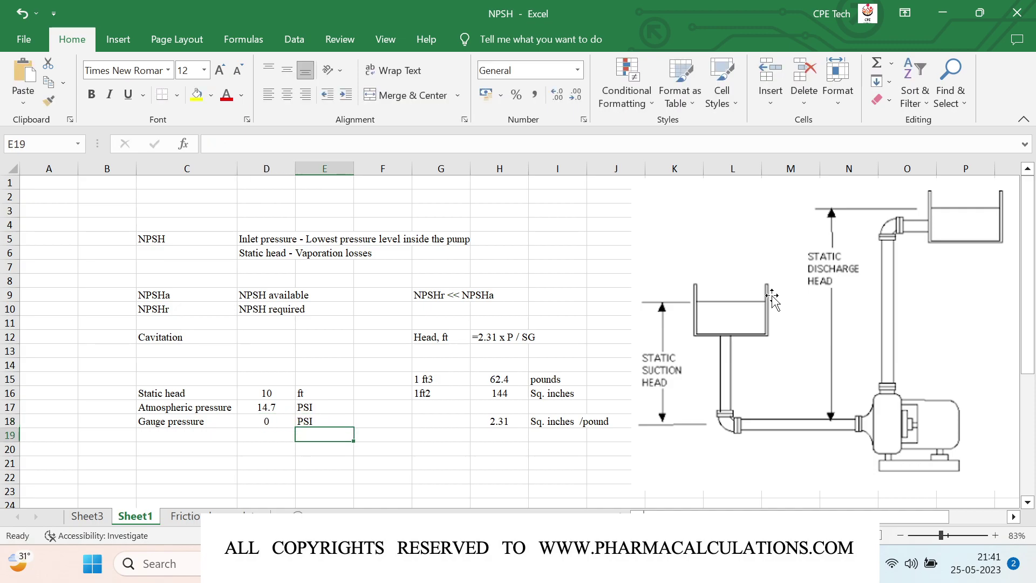
Step: Add Absolute pressure in row 19 as =D17+D18 PSI
key(Left)
key(Left)
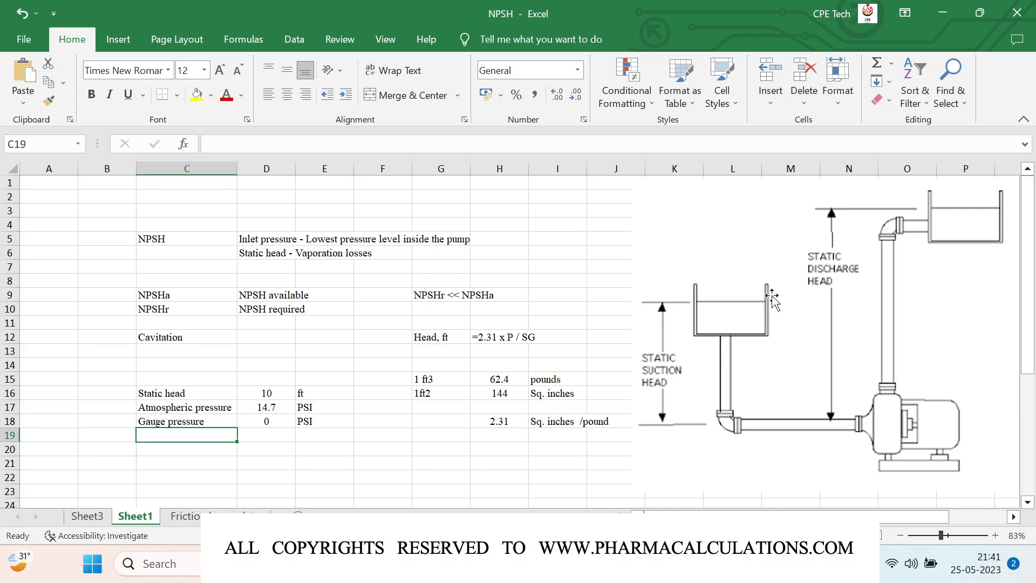
text(Abs)
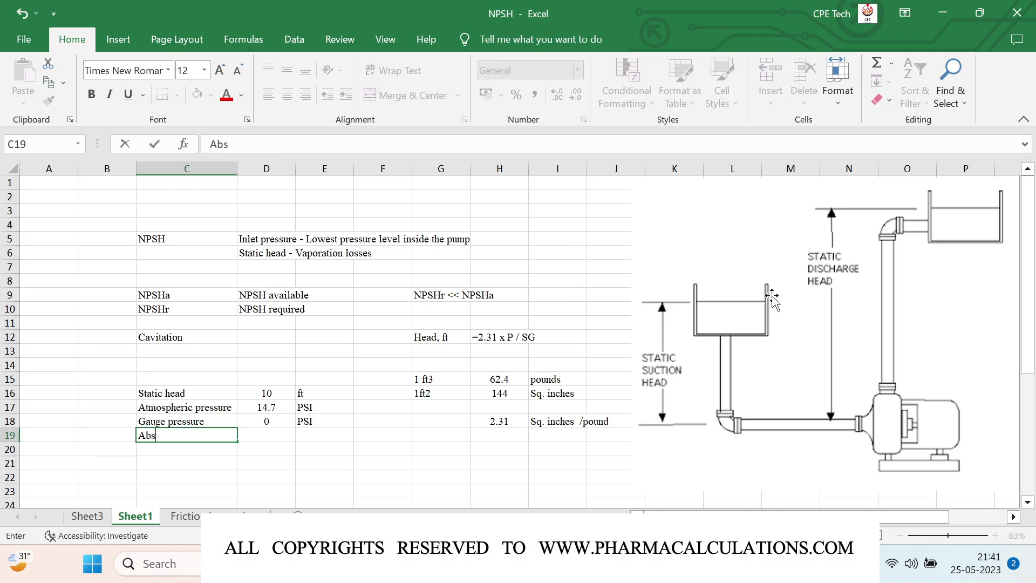
text(olute pressure)
key(Right)
text(=)
key(Up)
key(Up)
key(Up)
key(Down)
text(+)
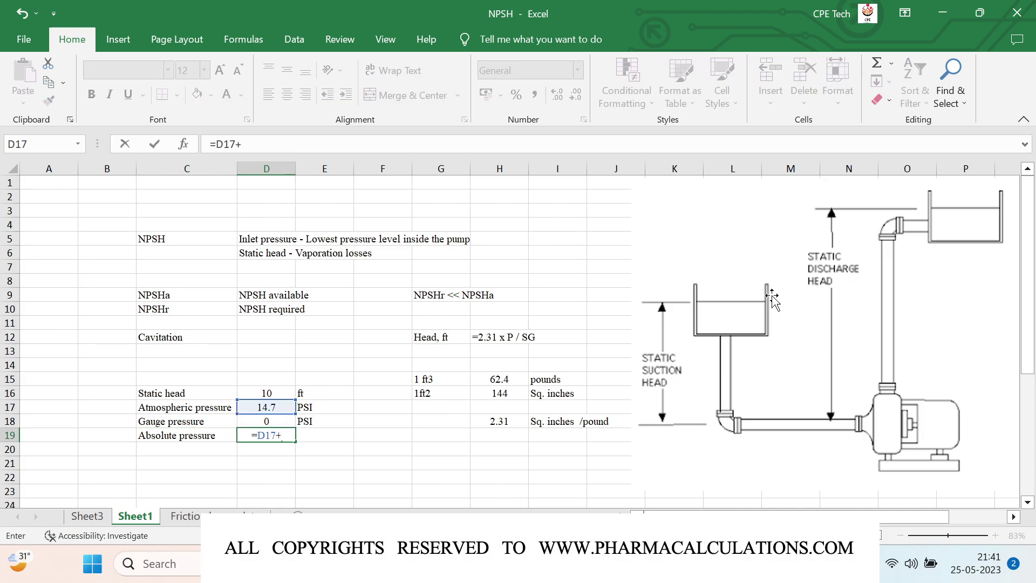
key(Up)
key(Tab)
text(PSI)
key(Return)
Step: Add Head in row 20 as =D19*2.31/1 ft, giving 33.957
key(Left)
key(Left)
text(Head)
key(Tab)
text(=)
key(Up)
text(*2.31/1)
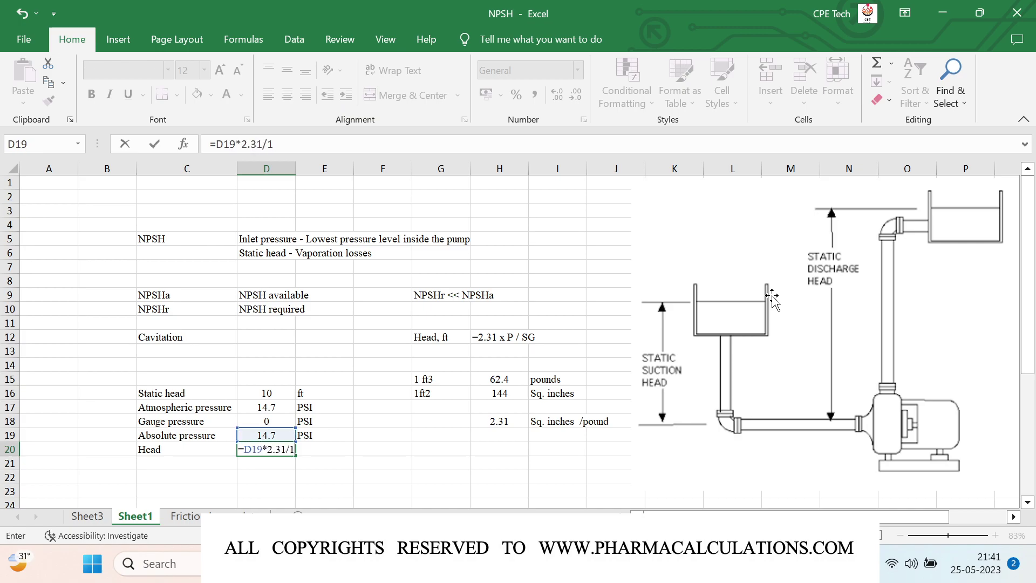
key(Return)
key(Up)
key(Right)
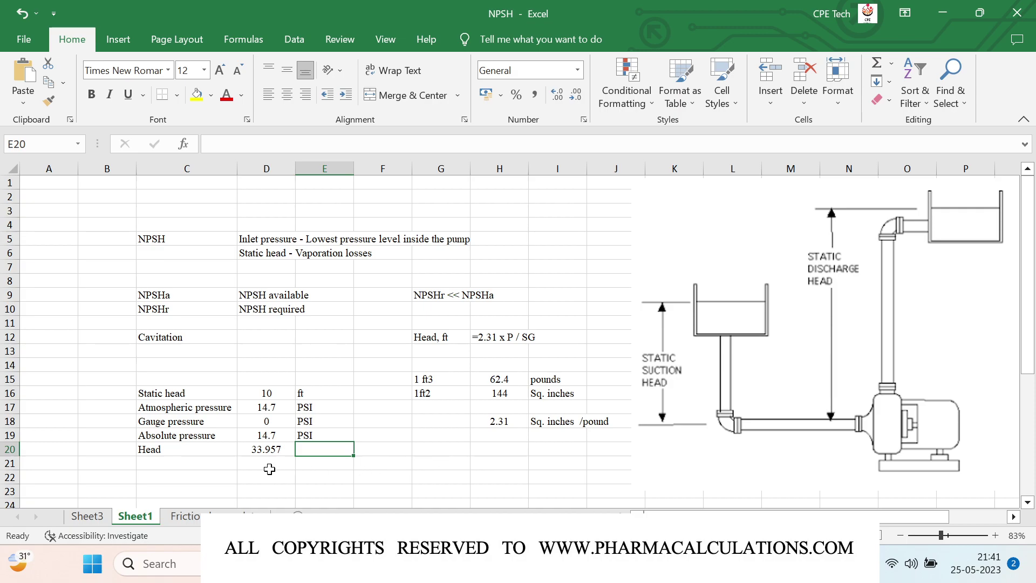
text(ft)
key(Return)
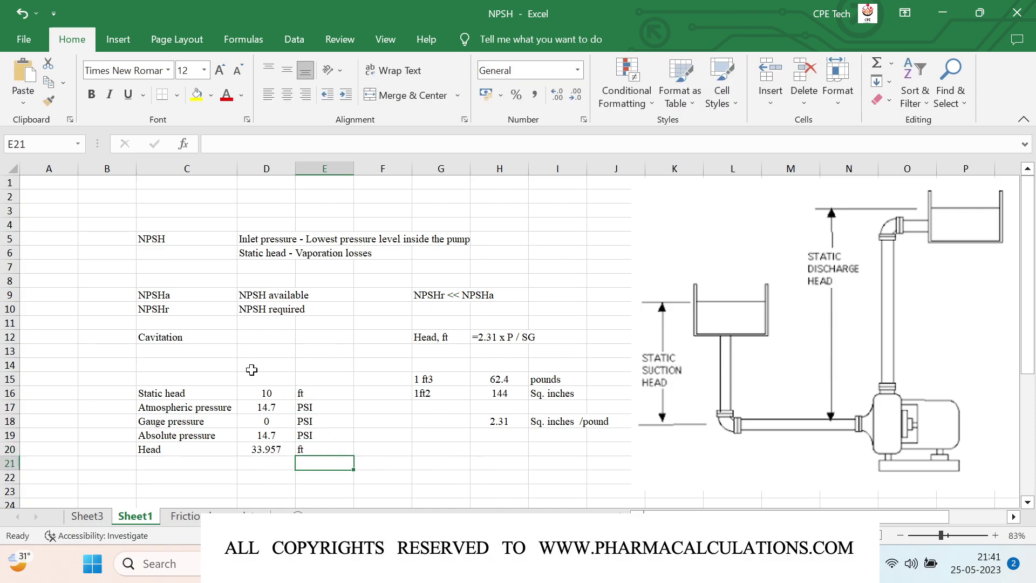
click(139, 357)
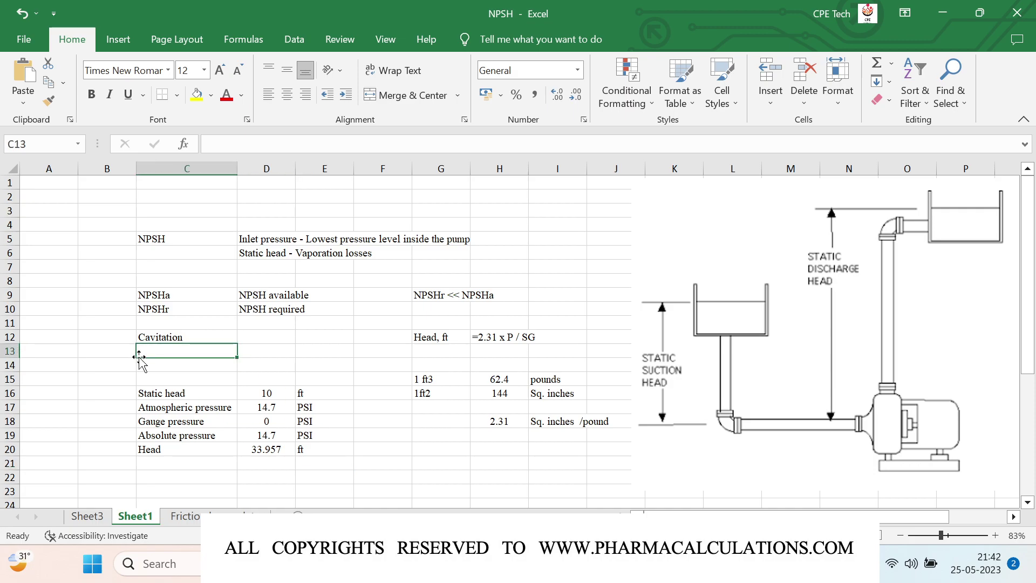
Step: Enter the label 'NPSHa' in C13
text(NPSH1)
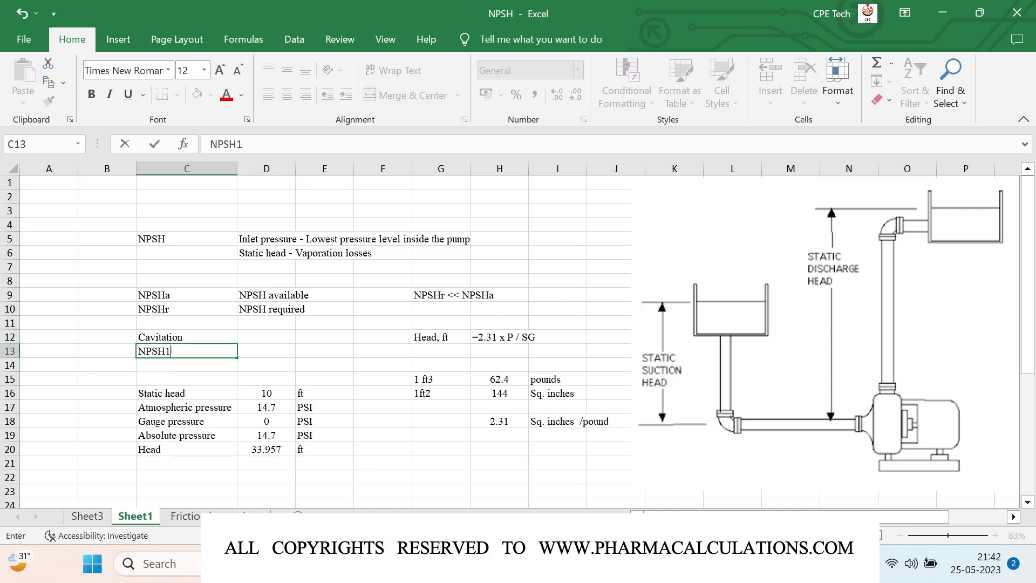
key(BackSpace)
text(a)
key(Tab)
Step: Write the NPSHa definition (static + absolute pressure head minus vaporation and friction losses) in D13 and shift the pump diagram right
text(Static head)
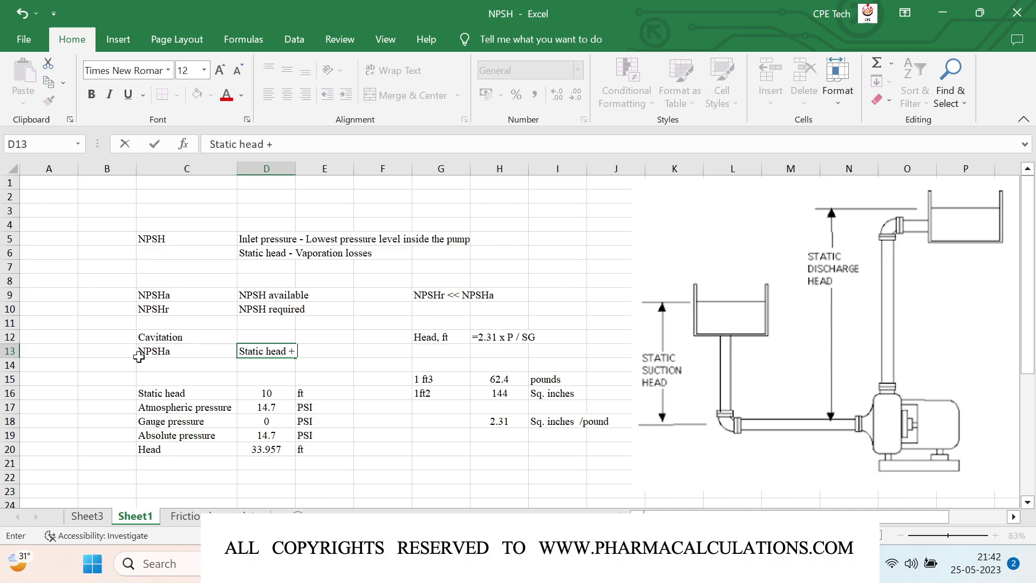
text( + Absolute pressure head)
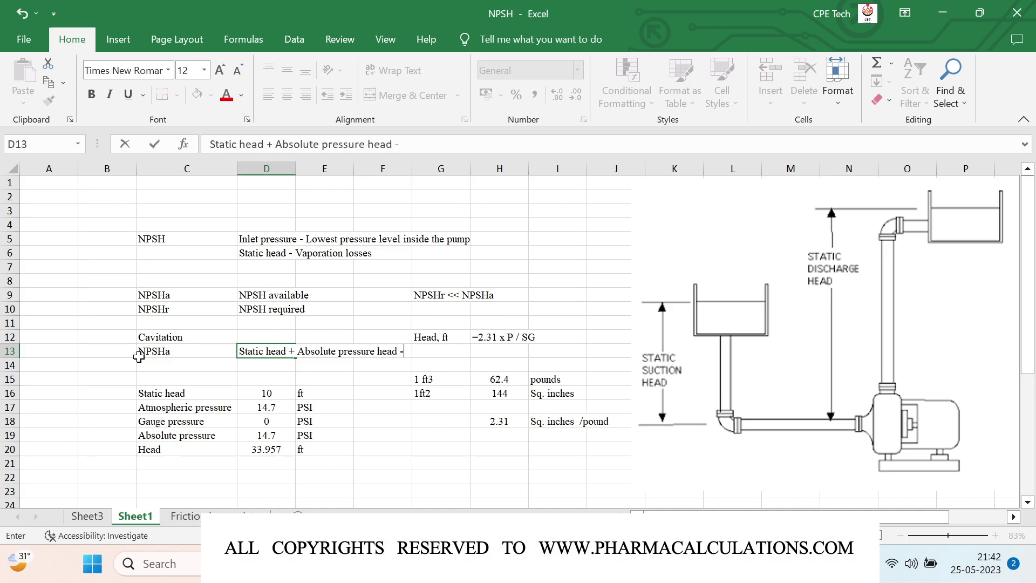
text( - Head loss due)
text( to)
text( vaporation)
text( - F)
key(BackSpace)
key(BackSpace)
text(head)
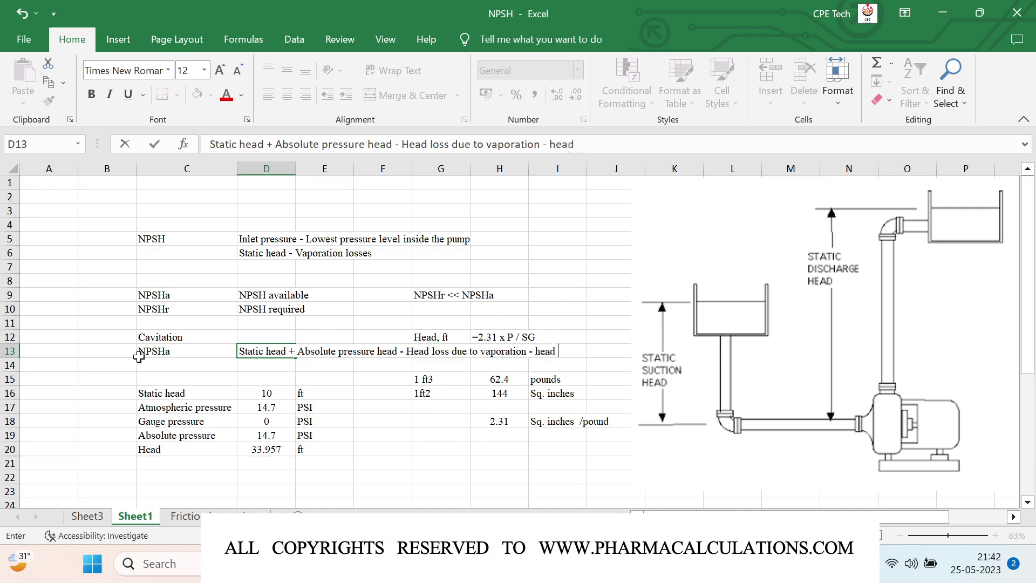
text( loss due to frictio)
key(Return)
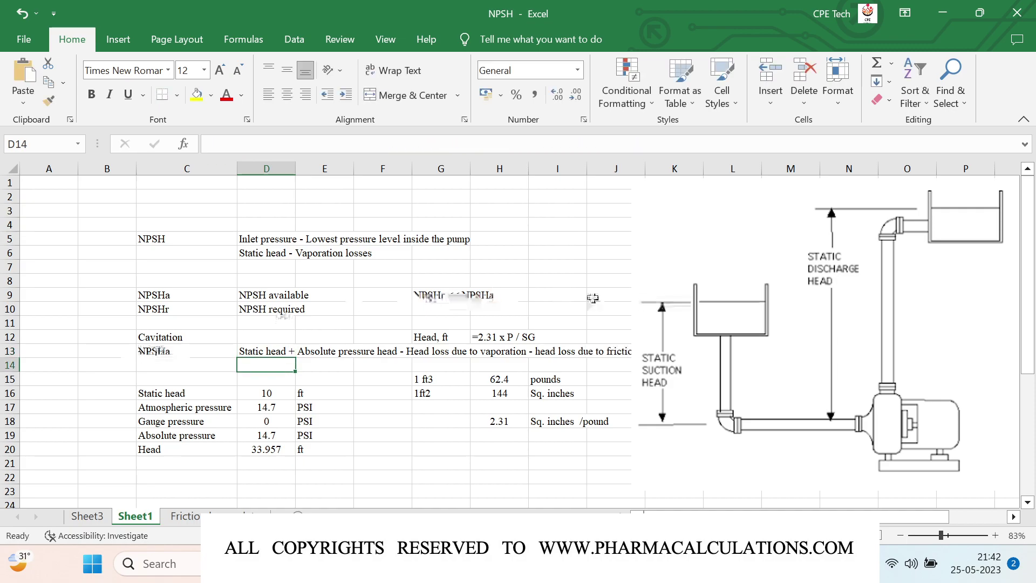
click(676, 311)
drag(676, 311, 701, 311)
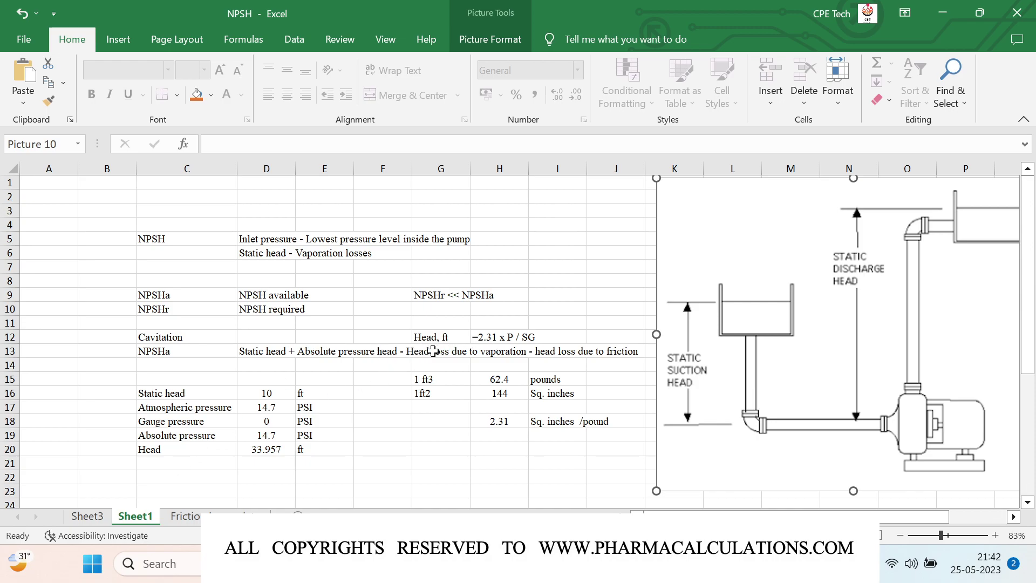
Step: Enter Temperature 180 F in row 22
scroll(433, 351, down, 2)
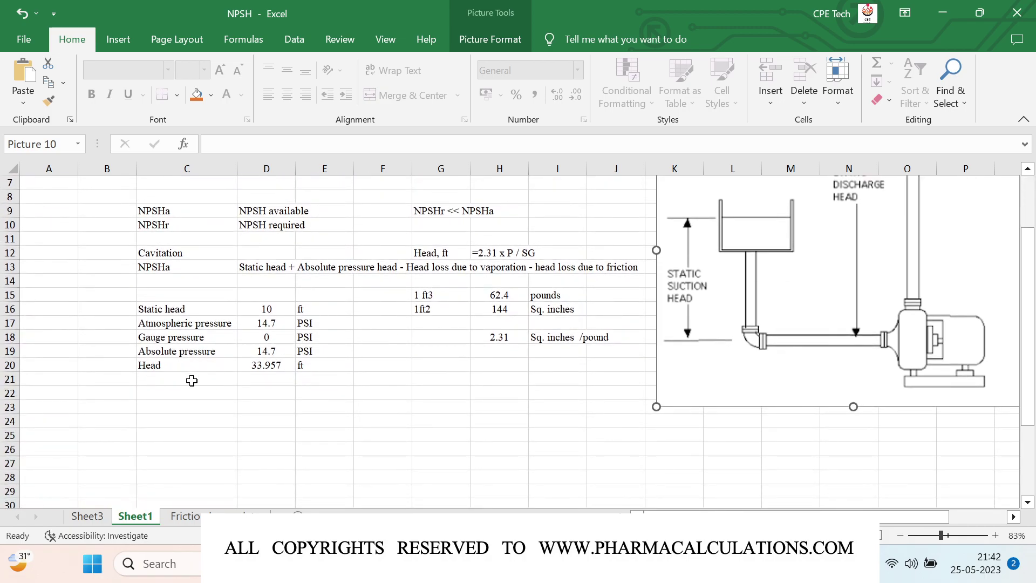
click(182, 398)
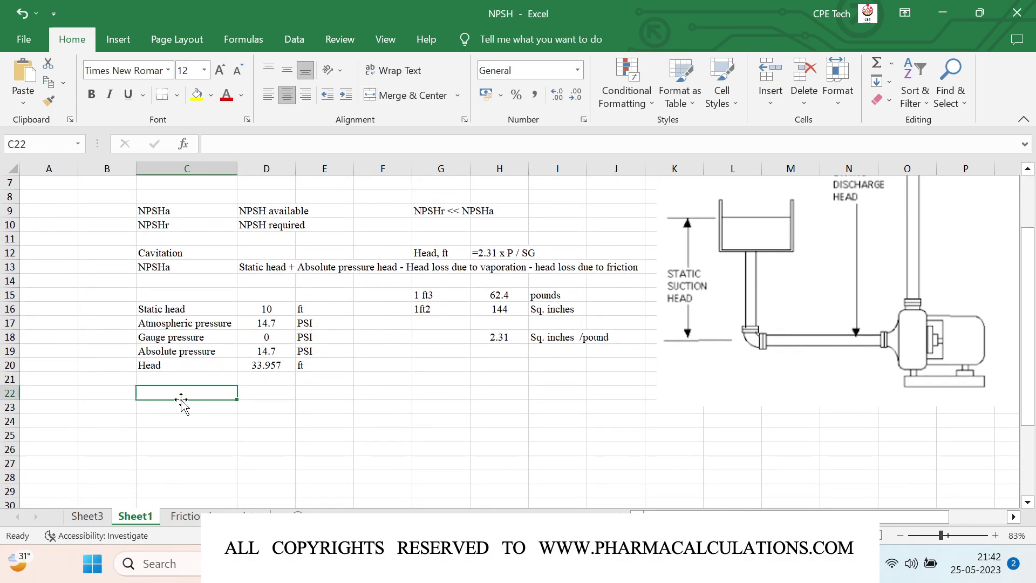
text(Temperature)
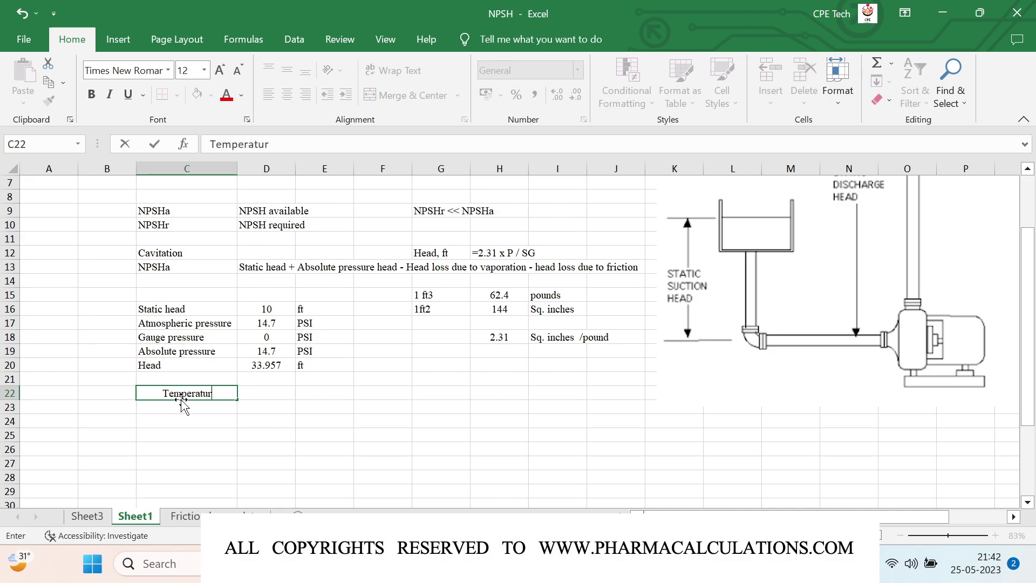
key(Tab)
text(180)
key(Tab)
text(F)
key(Return)
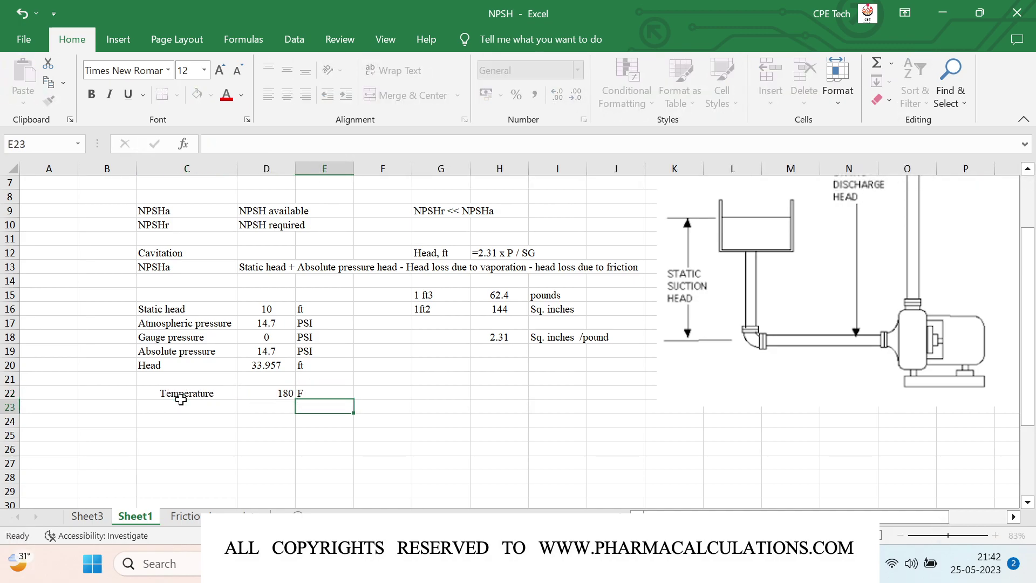
Step: Left-align the Temperature label cells in column C
click(181, 400)
key(Right)
drag(170, 392, 183, 451)
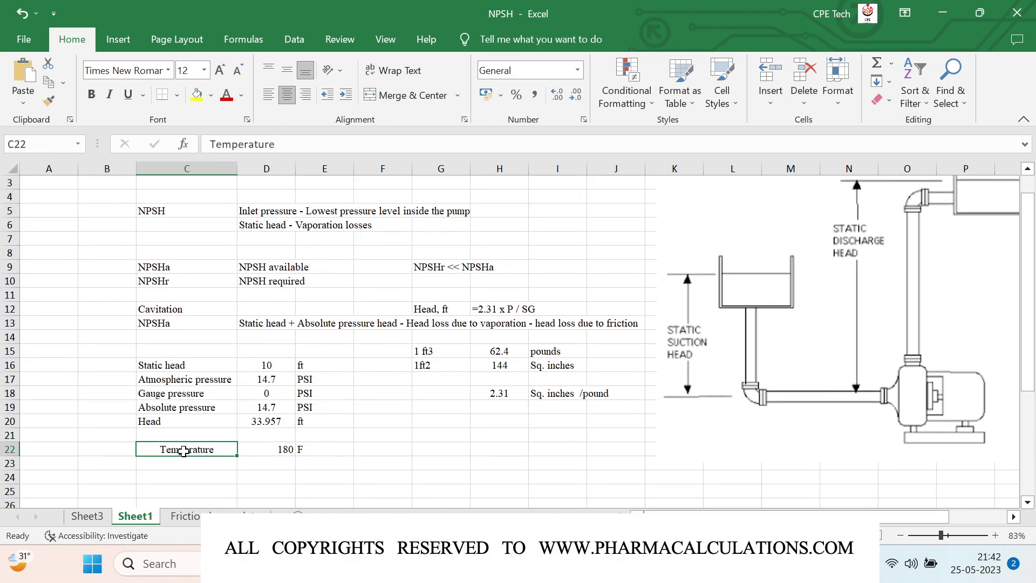
click(266, 96)
key(shift+Down)
key(shift+Down)
key(shift+Down)
key(shift+Down)
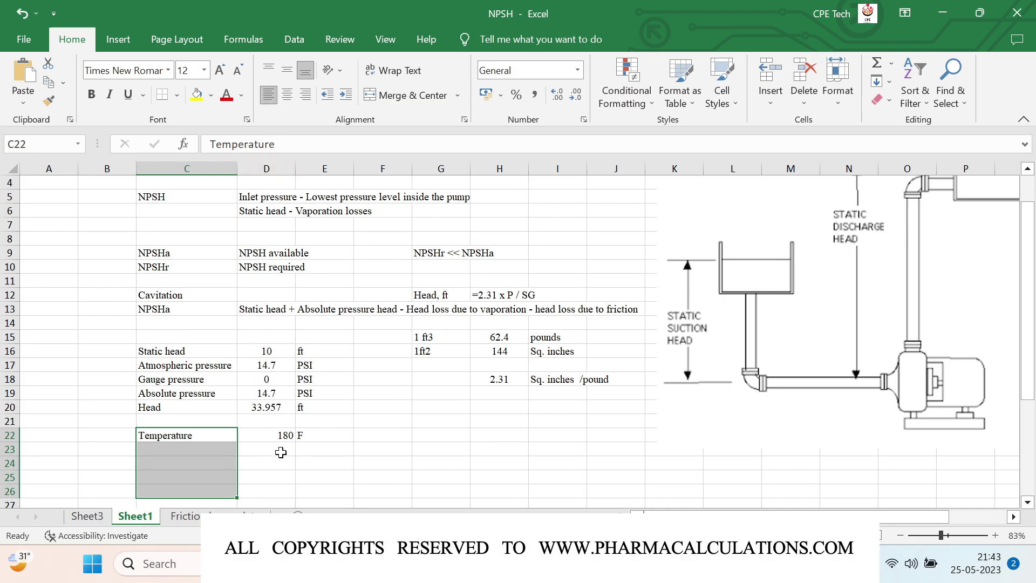
Step: Write the conversion note 'C / 5' and '= (F-32)/9' in G22:H22
click(281, 452)
key(Up)
key(Right)
key(Right)
key(Right)
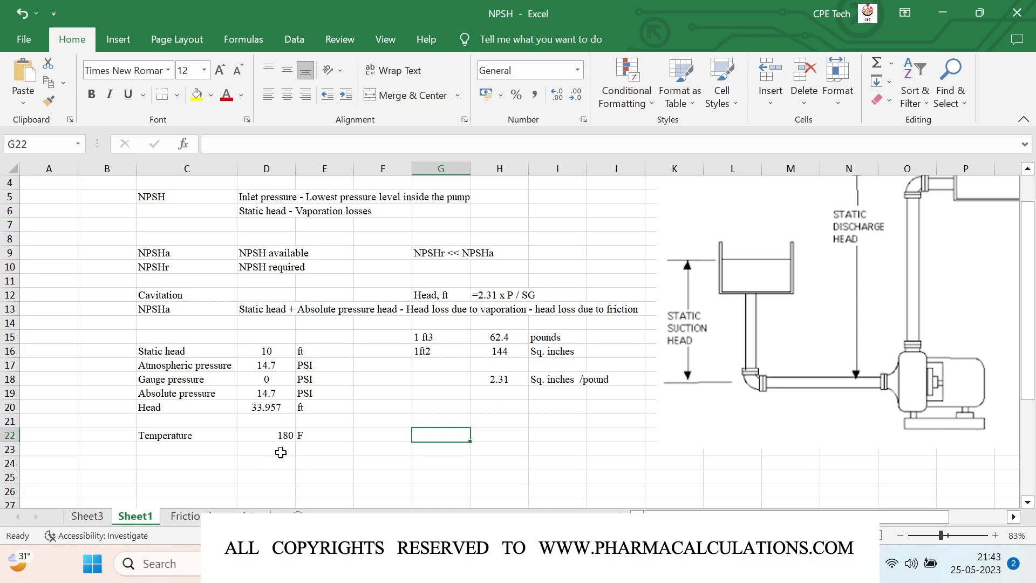
text(C /)
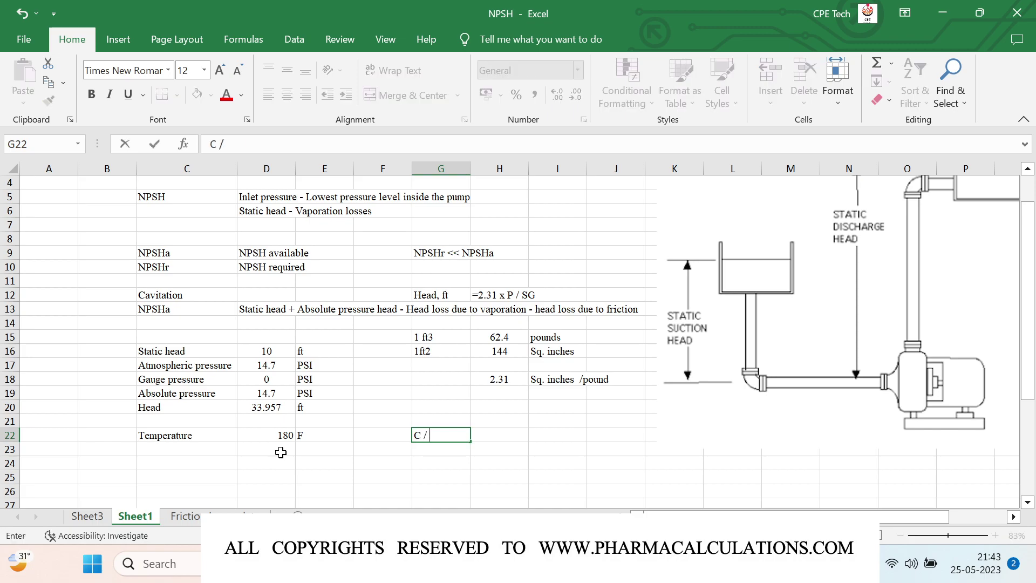
text( 5)
key(Tab)
text('=)
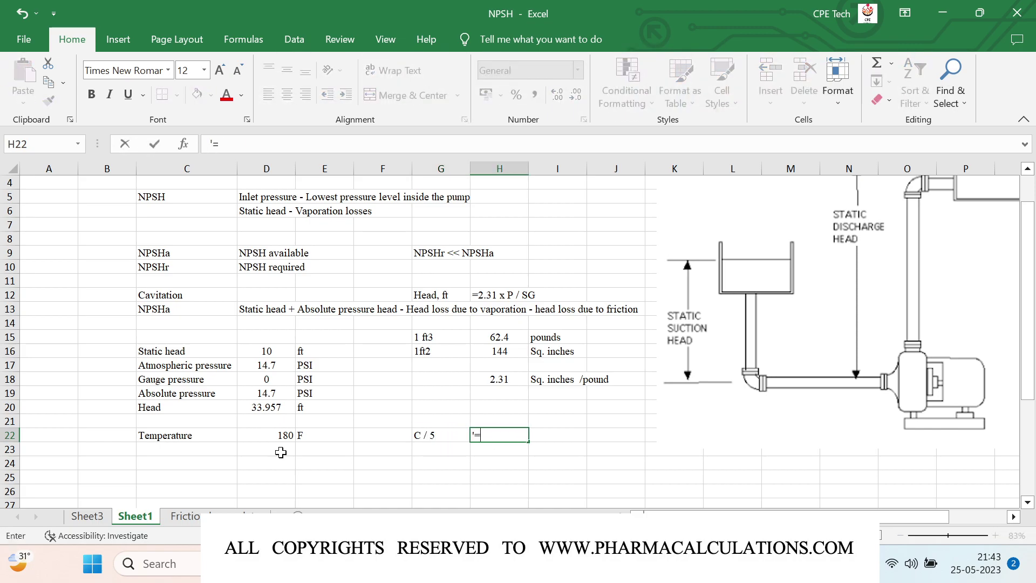
text( (F-32)/9)
key(Return)
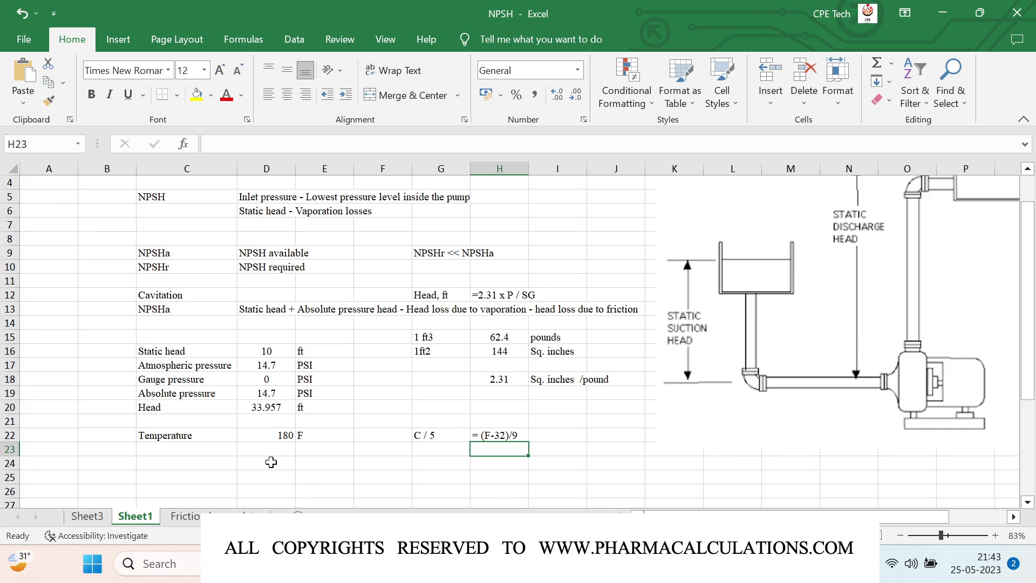
Step: Convert 180 F to Celsius in D24 with =(5/9)*(D22-32), unit C in E24
click(271, 458)
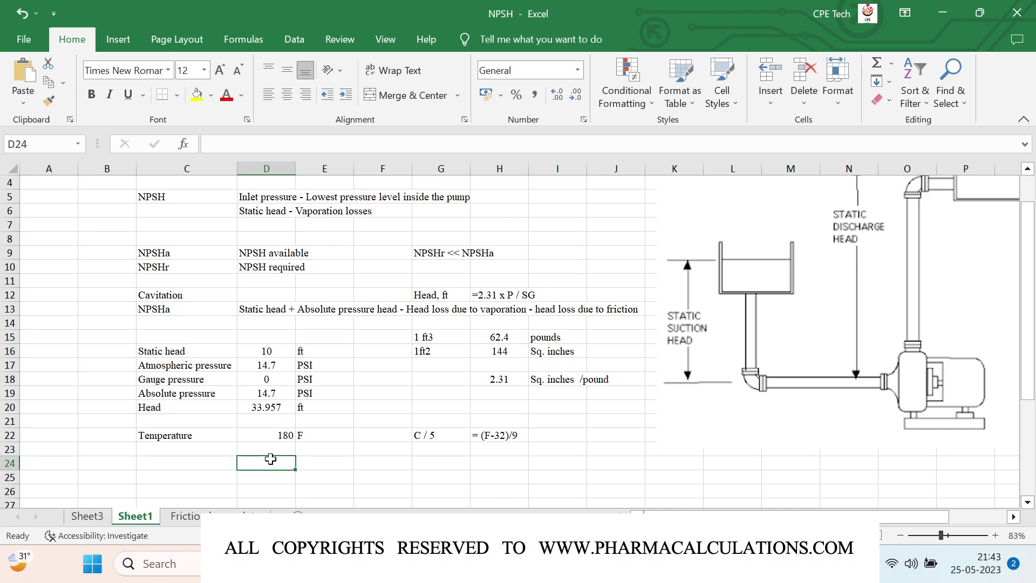
text(=)
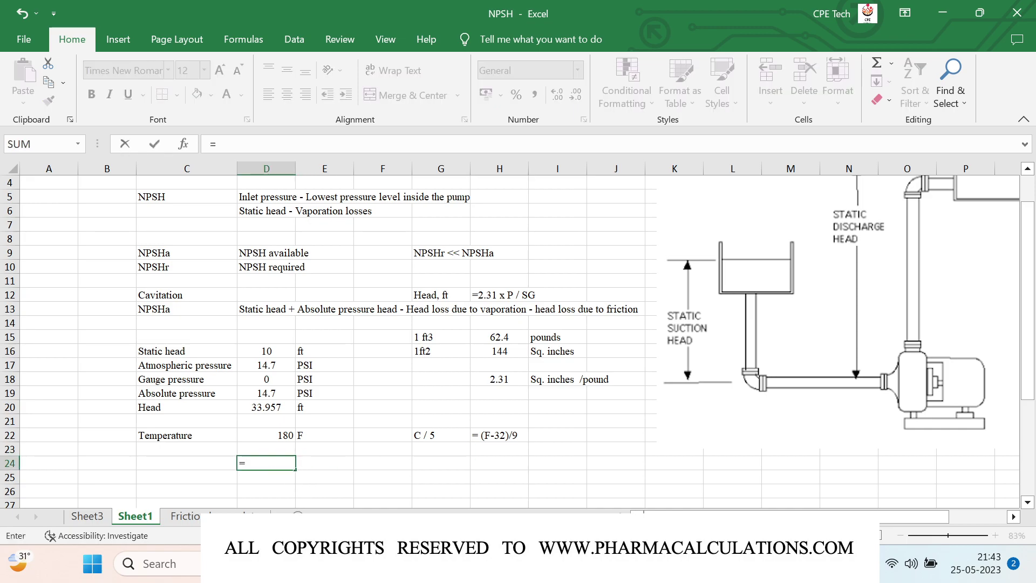
text((5/)
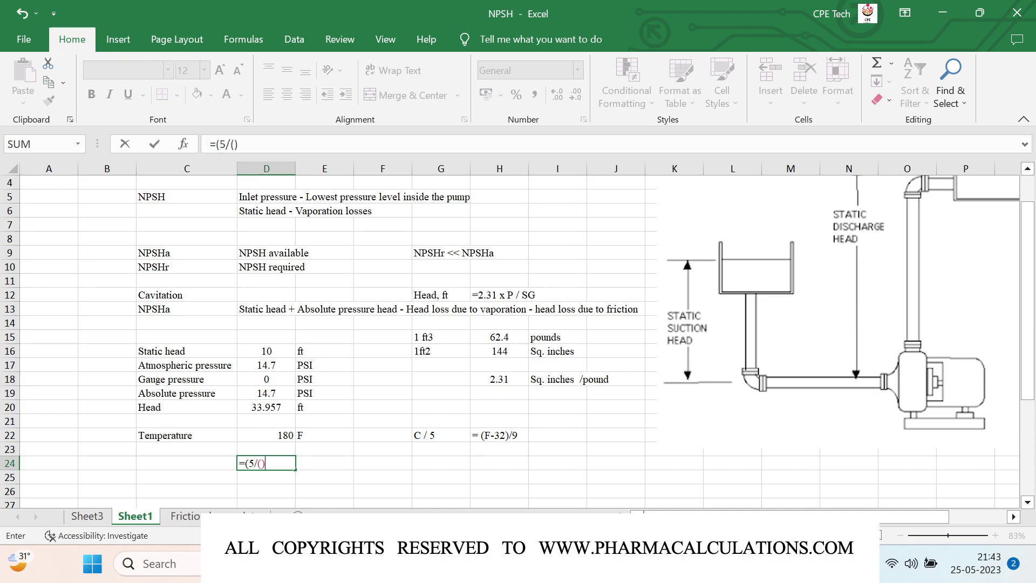
text(9)*()
click(272, 434)
text(-32)
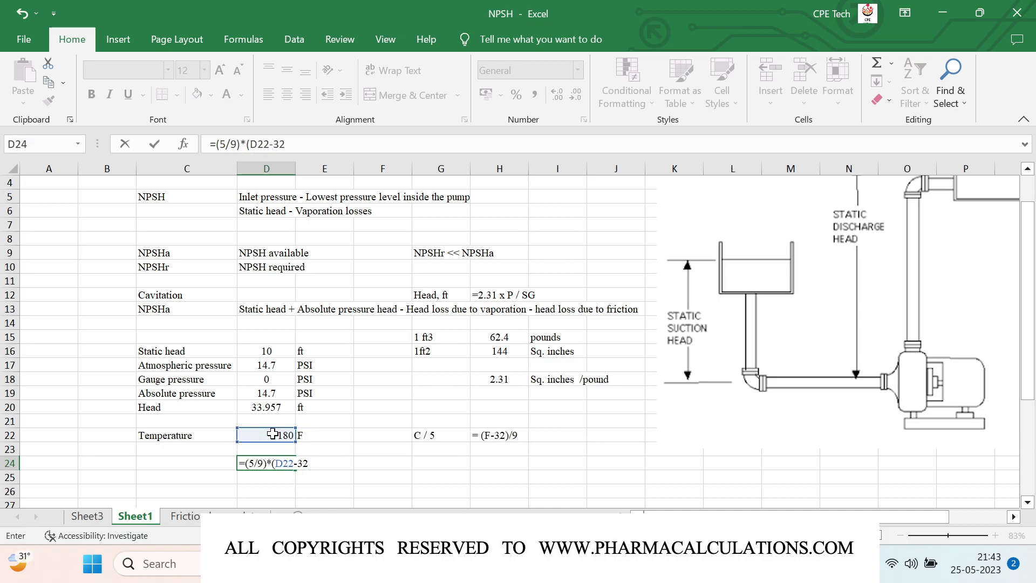
key(Return)
key(Up)
key(Right)
text(C)
key(Return)
Step: Reduce the Celsius result to one decimal, showing 82.2
click(261, 464)
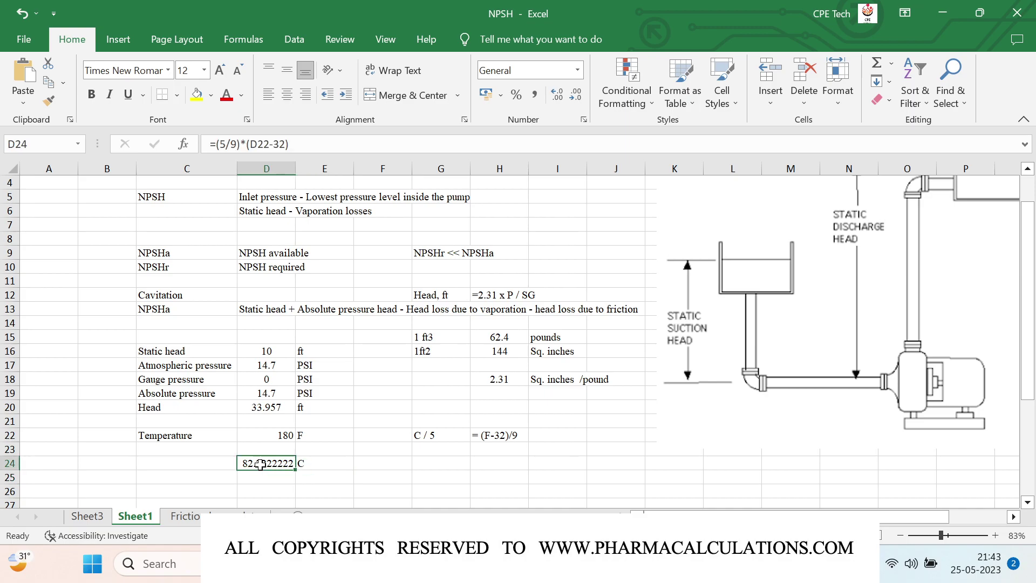
click(577, 99)
click(576, 100)
click(576, 99)
click(576, 99)
click(576, 99)
click(577, 99)
key(Right)
key(Right)
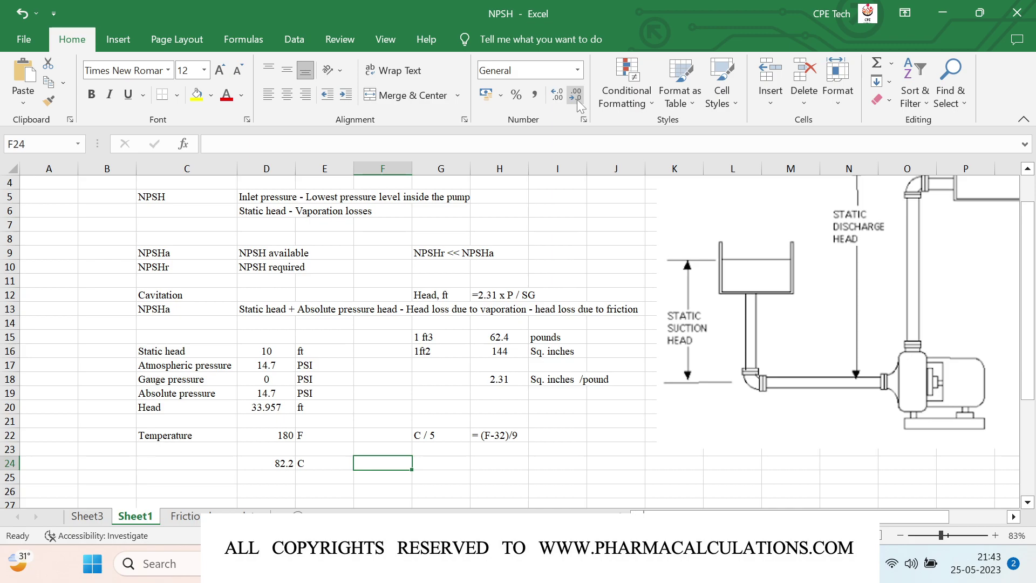
Step: Label the constants A, B and C in G24:G26
key(Right)
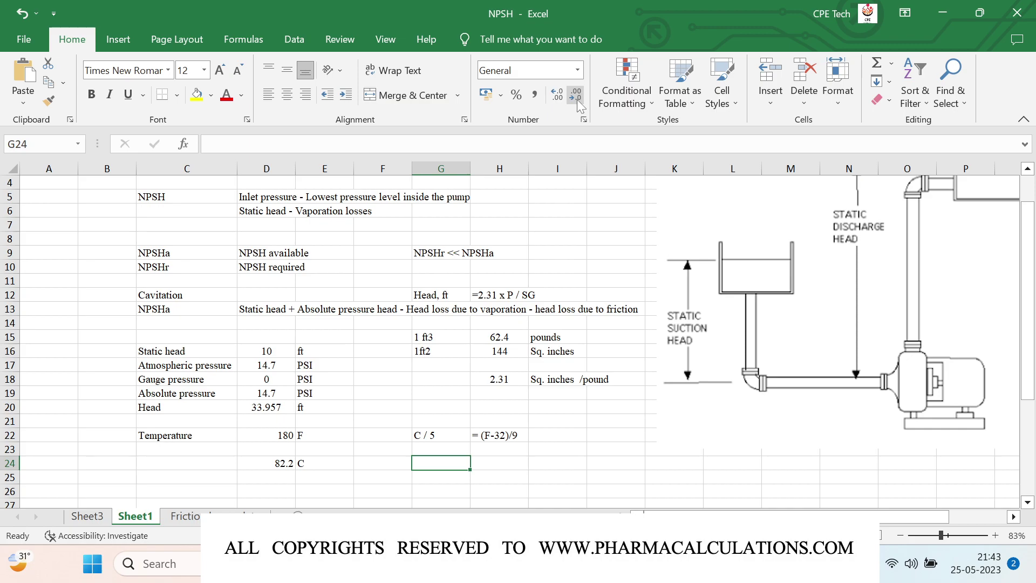
text(A)
key(Return)
text(B)
key(Return)
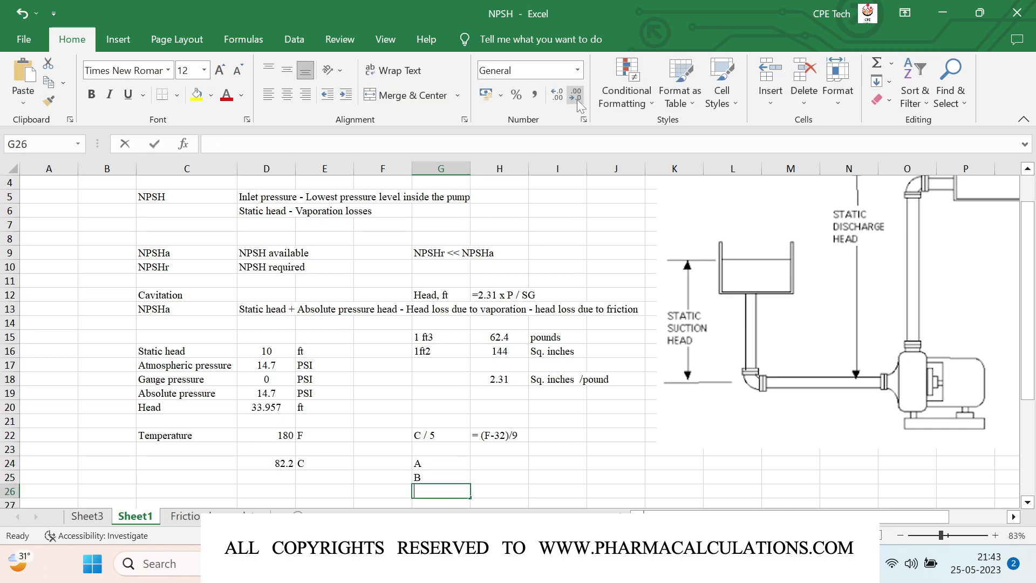
text(C)
key(Return)
key(Up)
key(Up)
key(Up)
Step: Enter constant values 8.07, 1730.63 and 233.43 in H24:H26 in General format, vertically centred
key(Right)
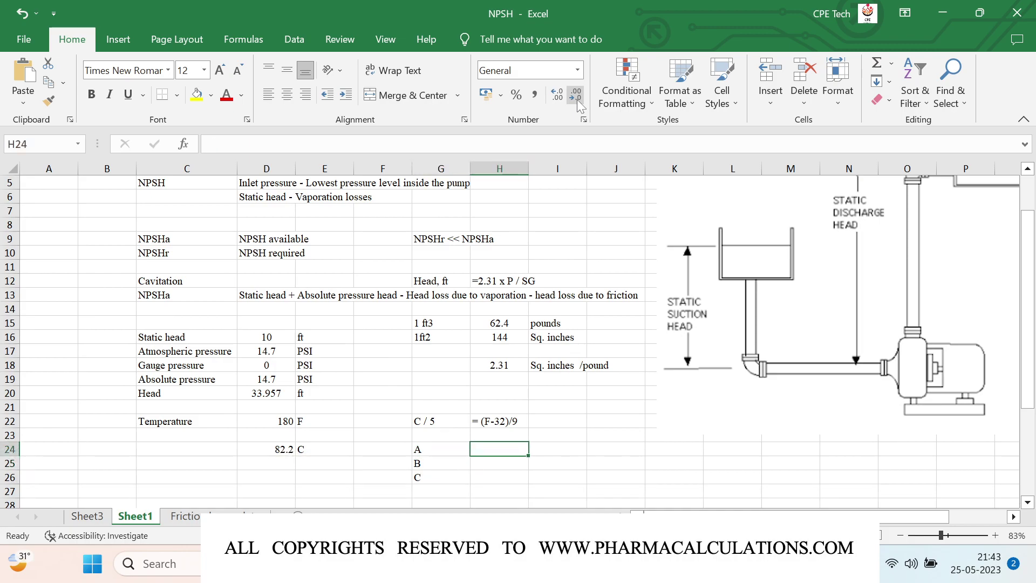
text(8.07)
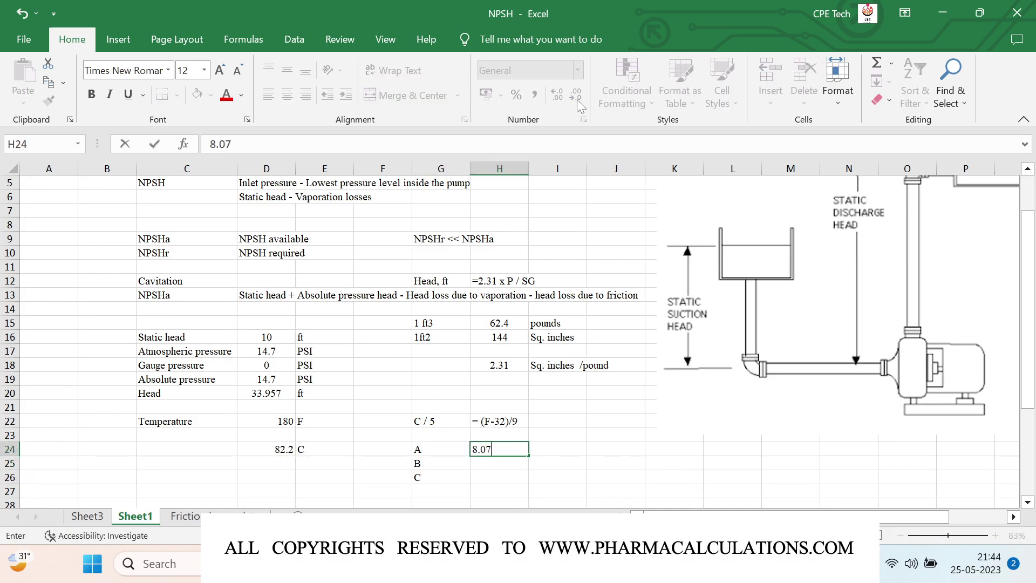
key(Return)
text(173)
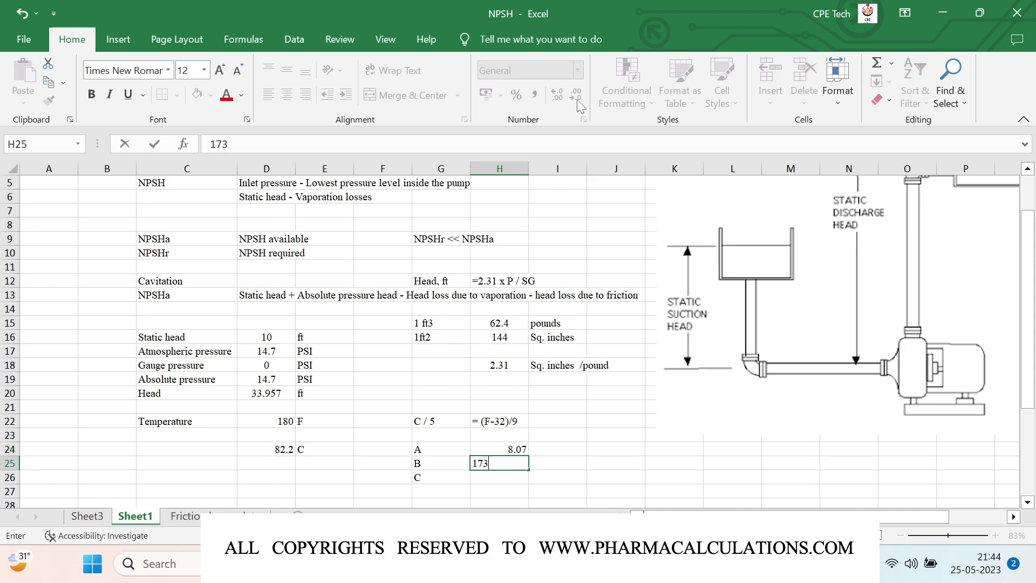
text(0.63)
key(Return)
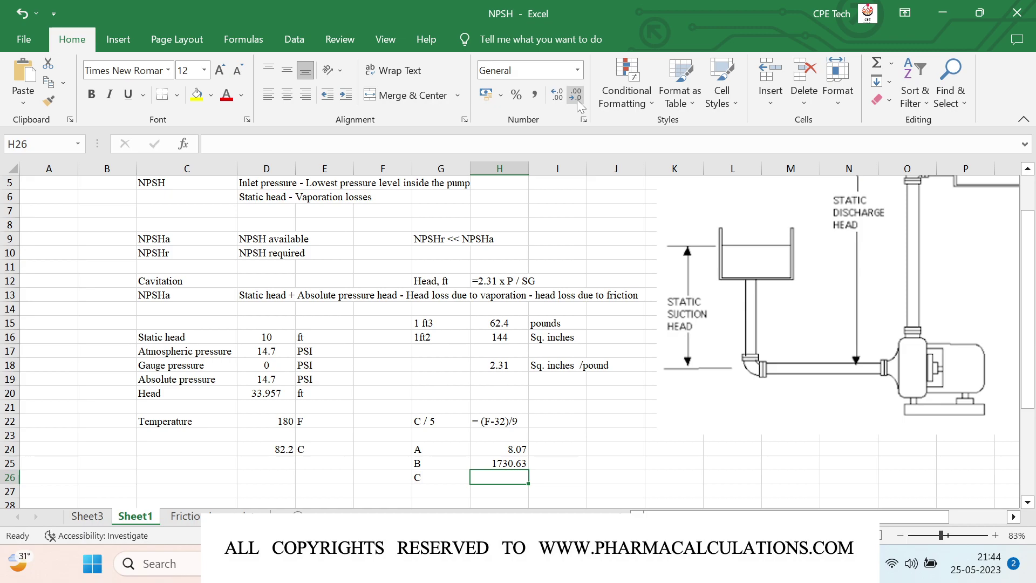
text(233.4)
key(Up)
key(Up)
key(Up)
key(shift+Down)
key(shift+Down)
key(ctrl+z)
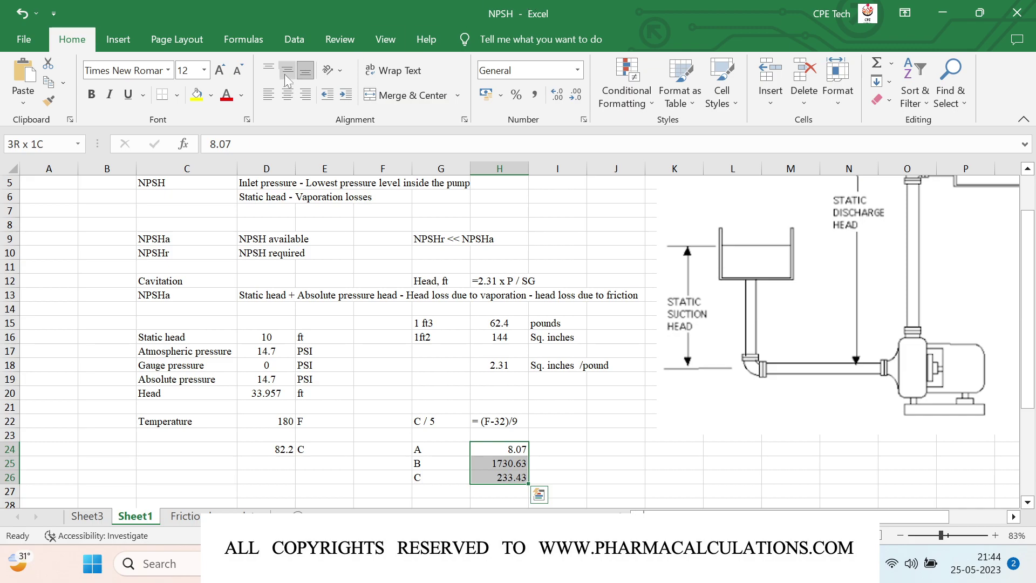
click(287, 70)
Step: Centre the constant values horizontally and label C25 'Vapour pressure'
click(286, 95)
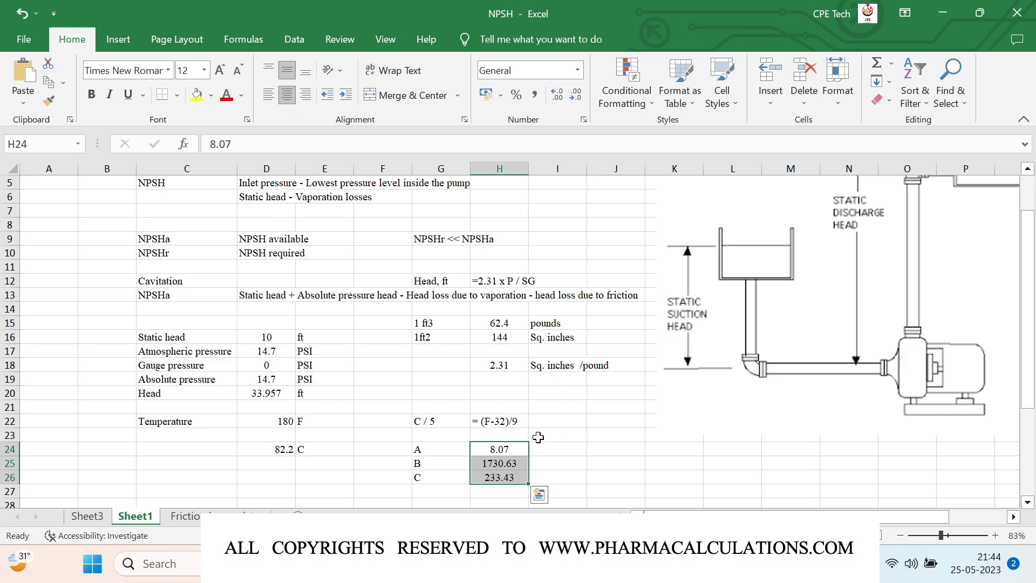
scroll(492, 444, down, 1)
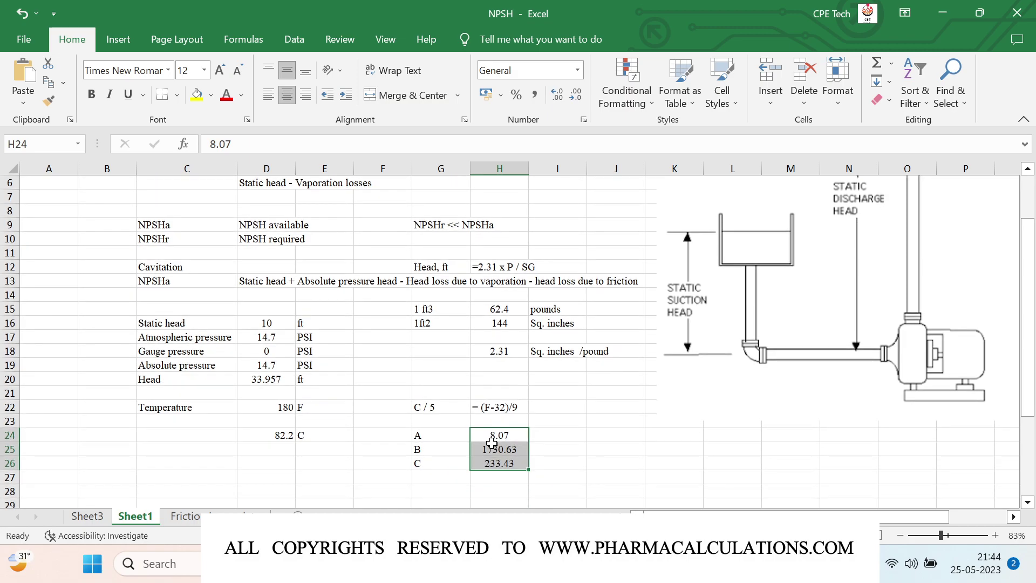
click(208, 449)
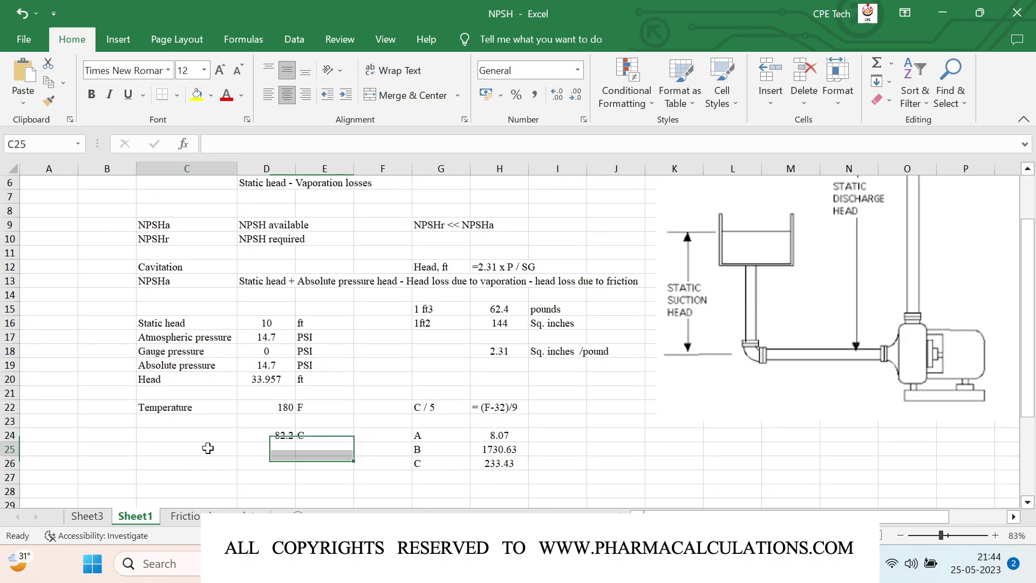
key(alt+v)
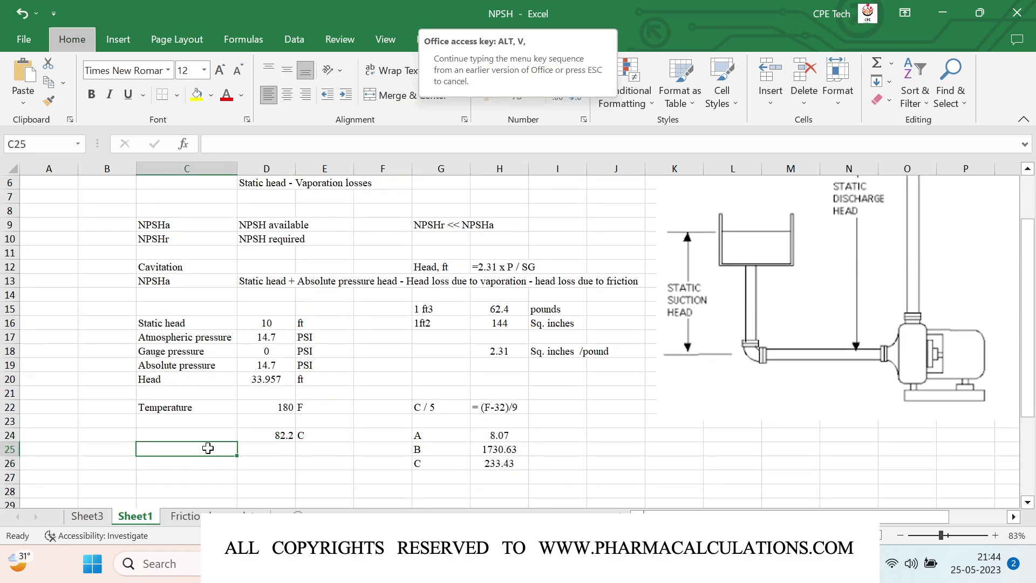
key(Escape)
text(Vapour pressure)
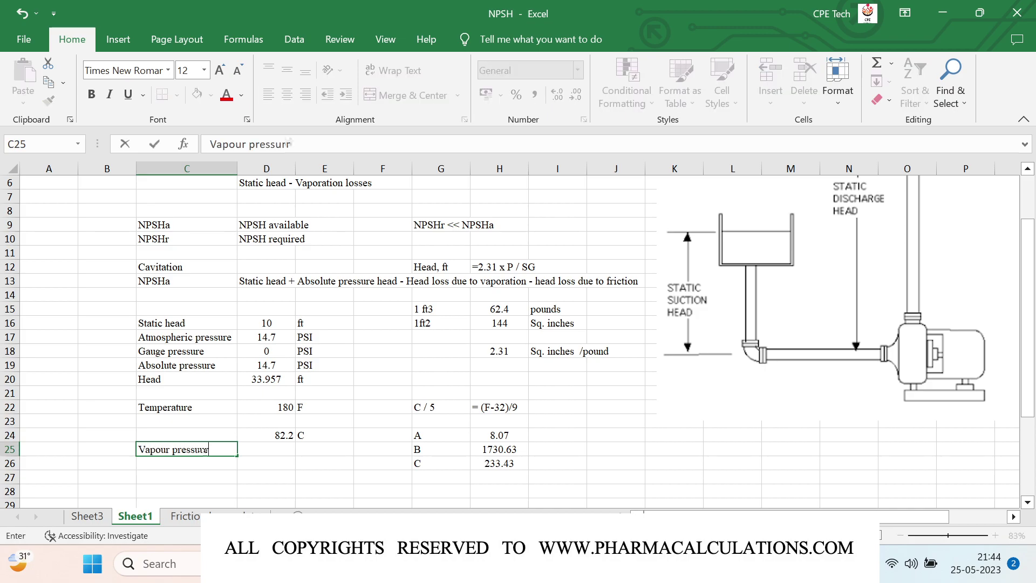
key(Tab)
Step: Compute vapour pressure in D25 with the Antoine formula =10^(H24-(H25/(D24+H26)))
text(=10)
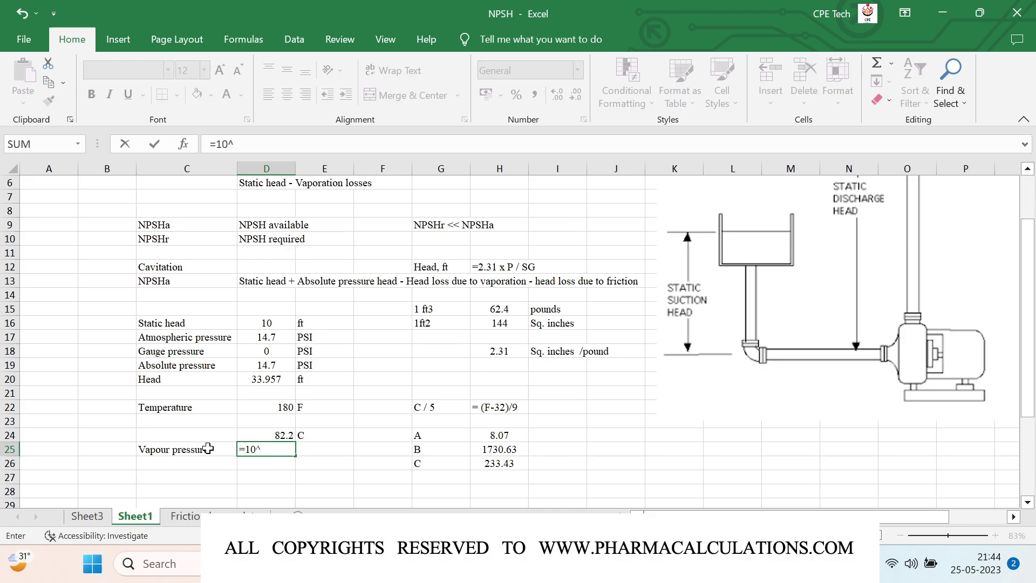
text(^()
click(484, 437)
text(-)
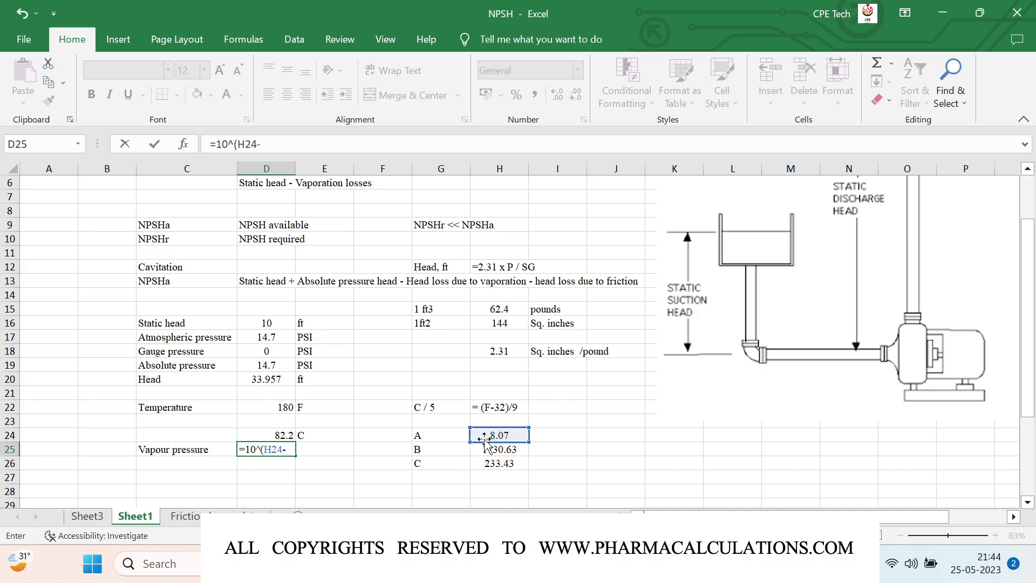
text(()
click(509, 449)
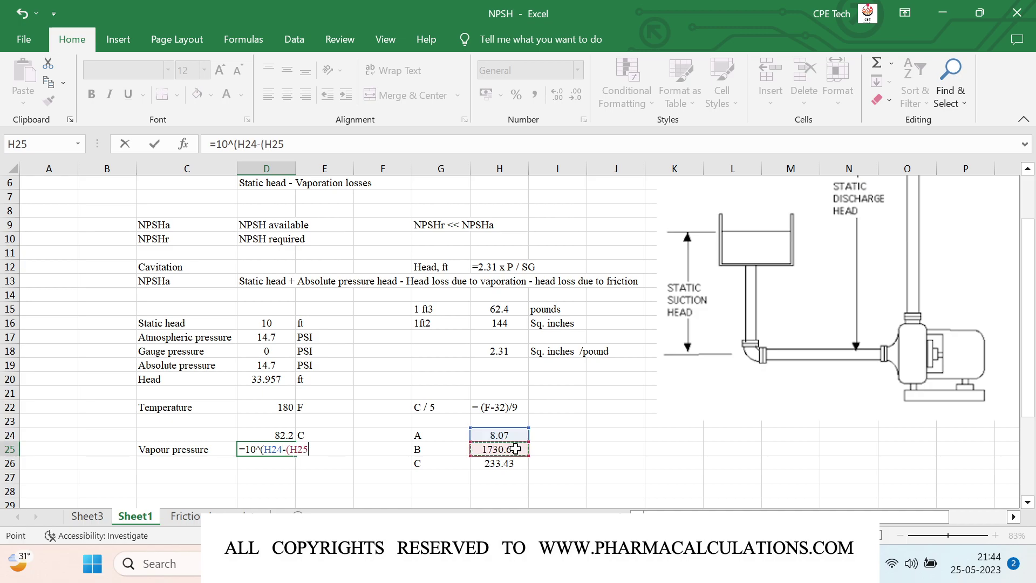
text(/()
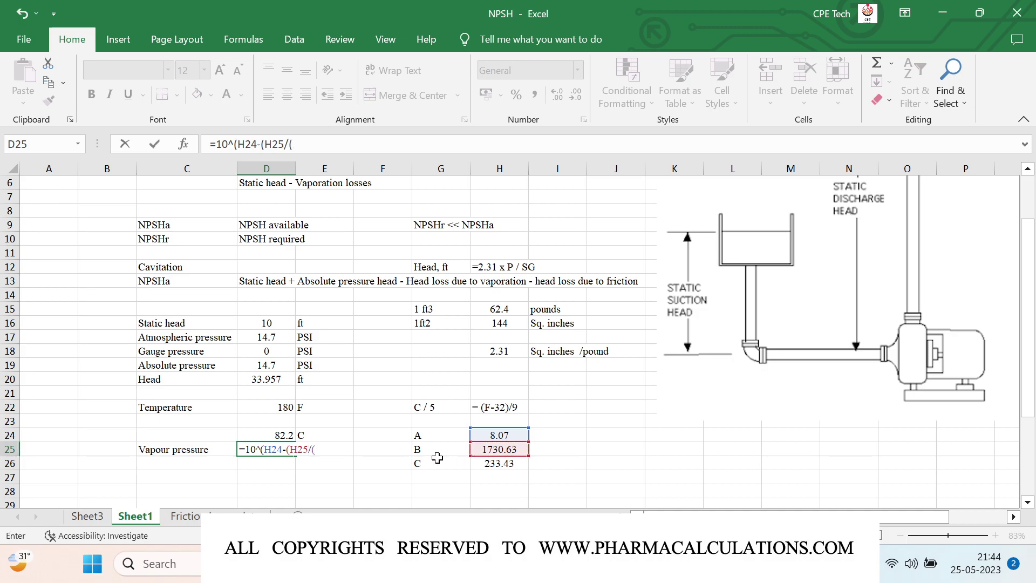
click(273, 434)
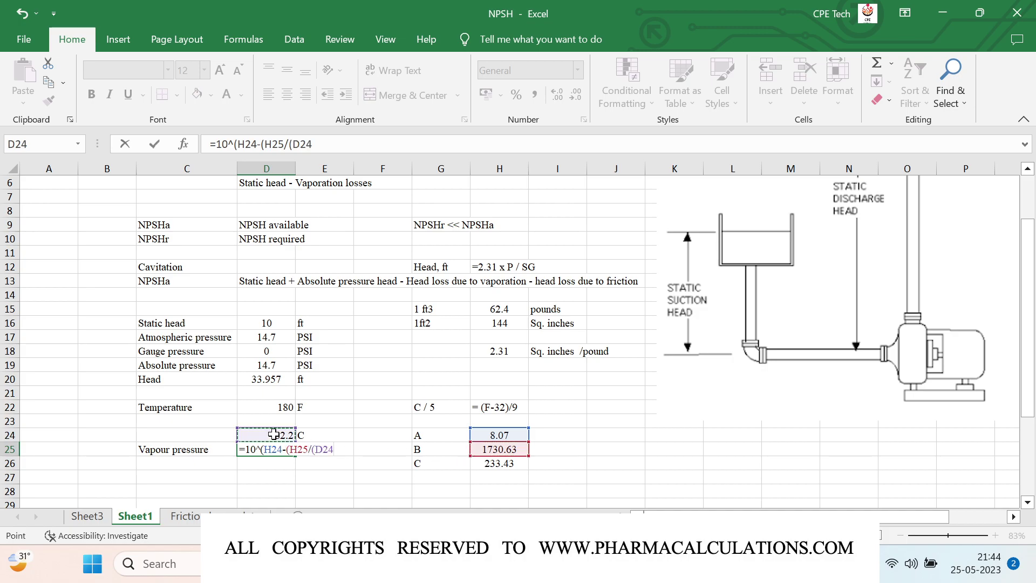
text(+)
click(491, 464)
text())
key(Return)
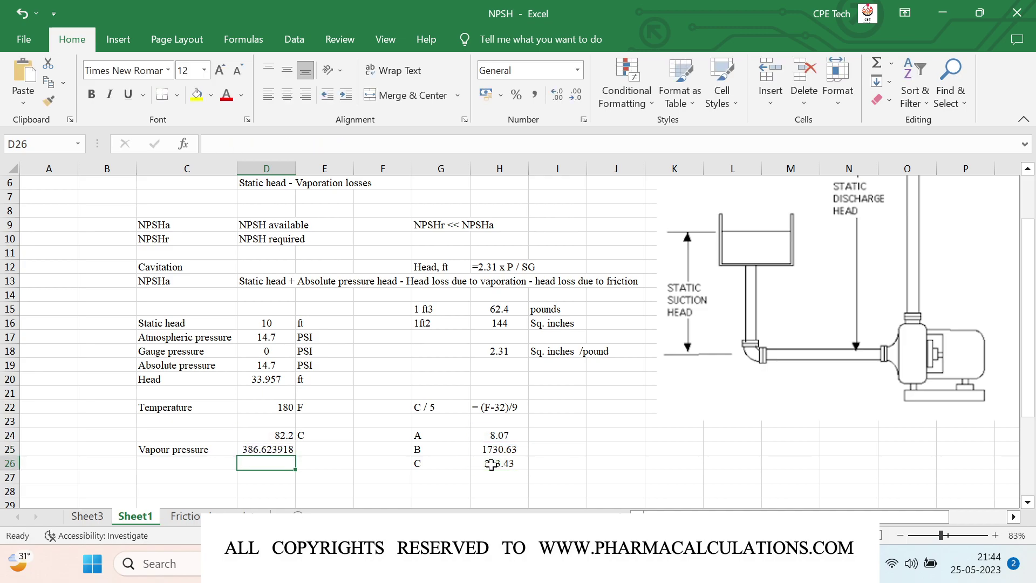
Step: Label the vapour pressure unit in E25 as mmHg
key(Up)
key(Right)
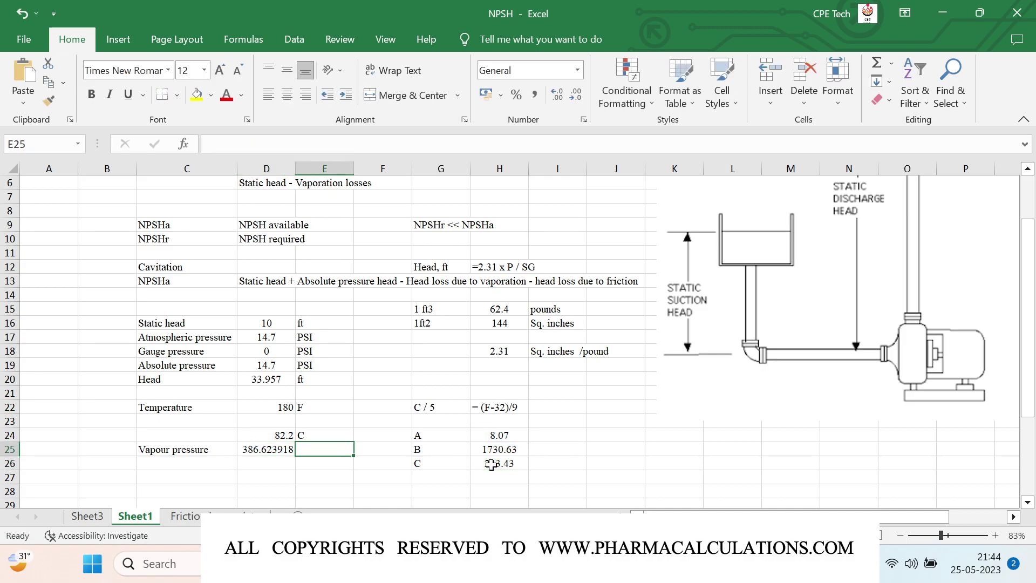
text(mmH/)
key(BackSpace)
text(g)
key(Return)
Step: Convert vapour pressure to PSI in D26 with =D25*0.01934, with the unit PSI in E26
key(Left)
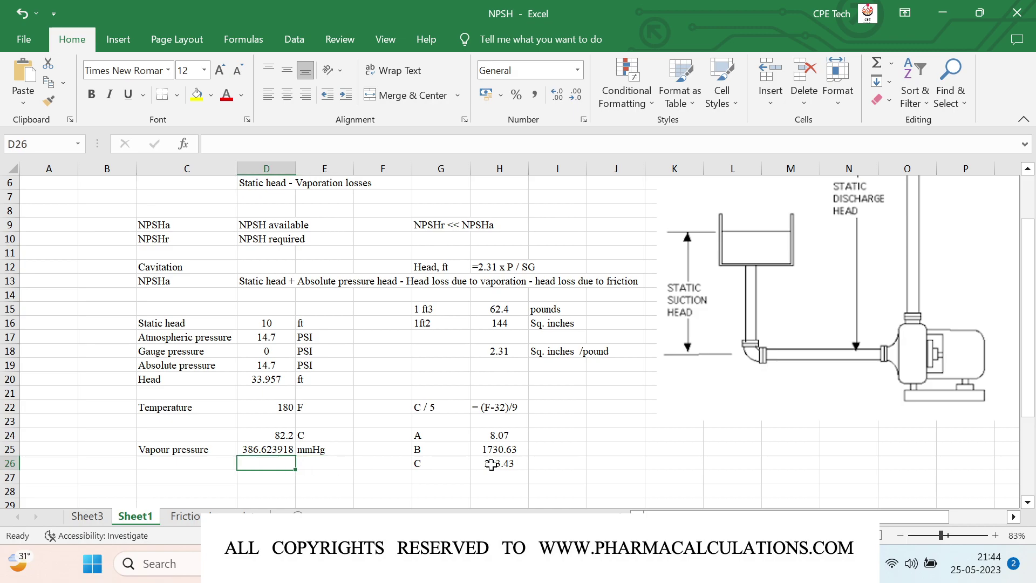
text(=)
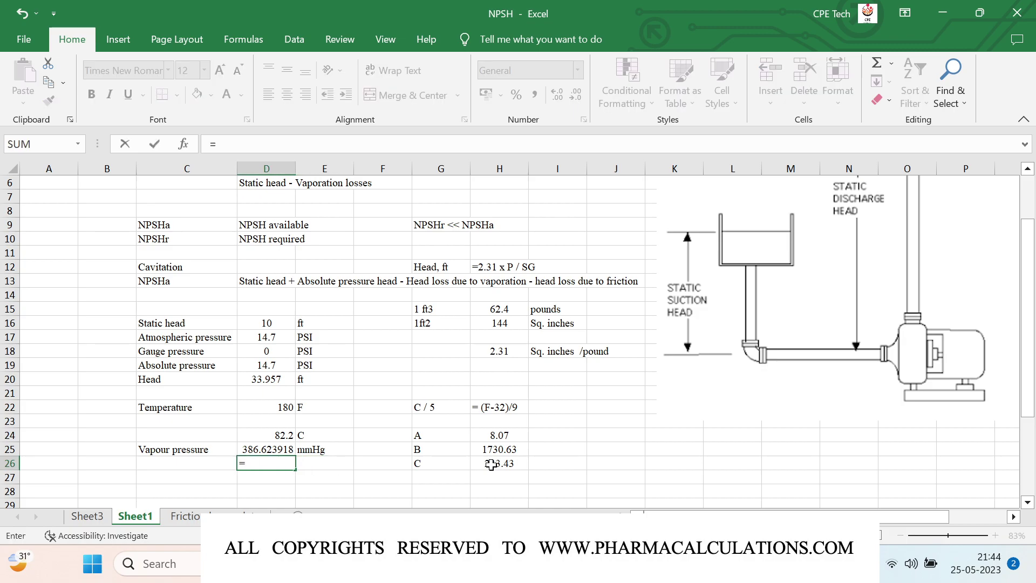
key(Up)
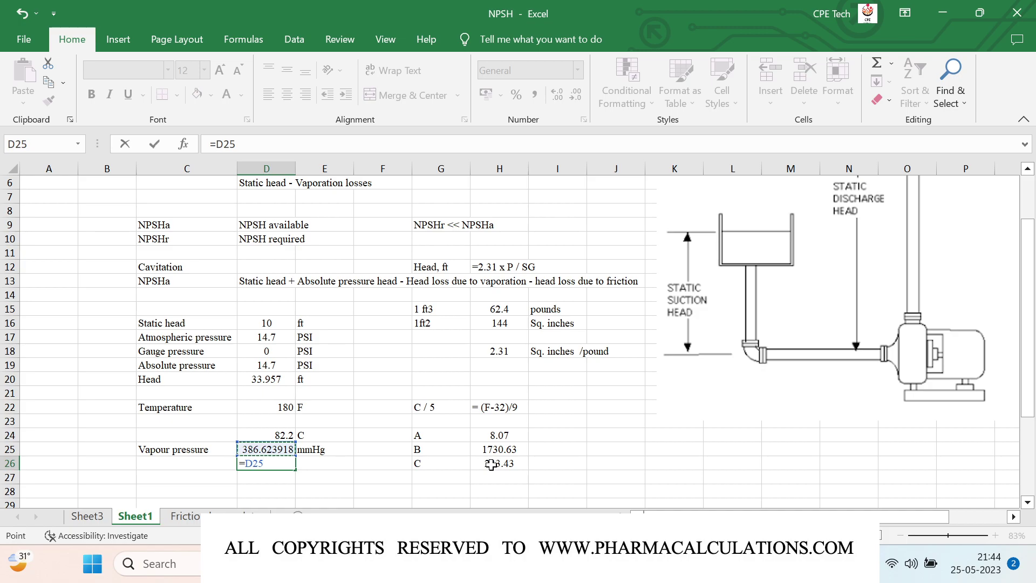
text(*)
text(0.01934)
key(Return)
key(Up)
key(Right)
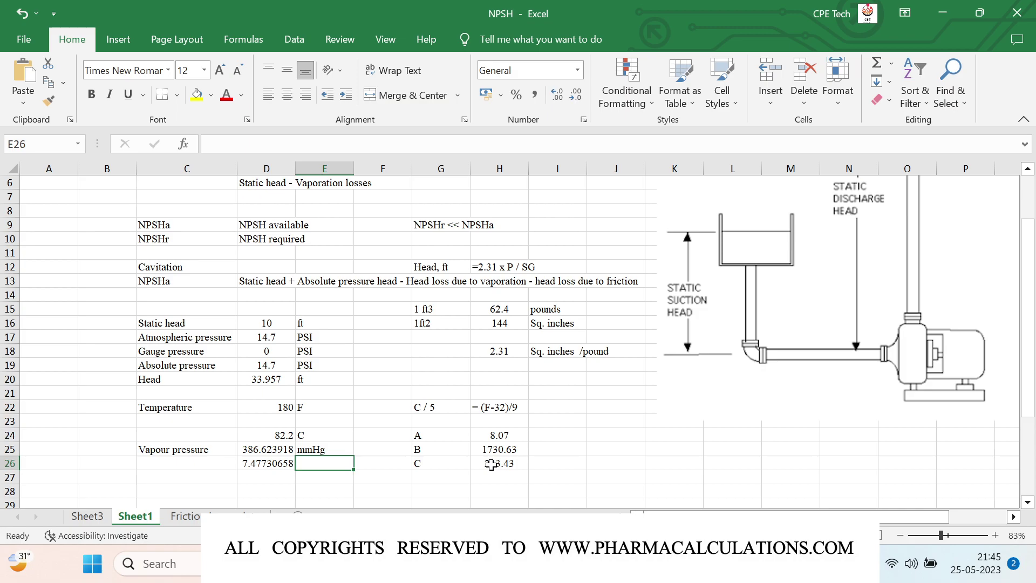
text(PS)
key(Return)
key(Up)
key(F2)
text(I)
key(Return)
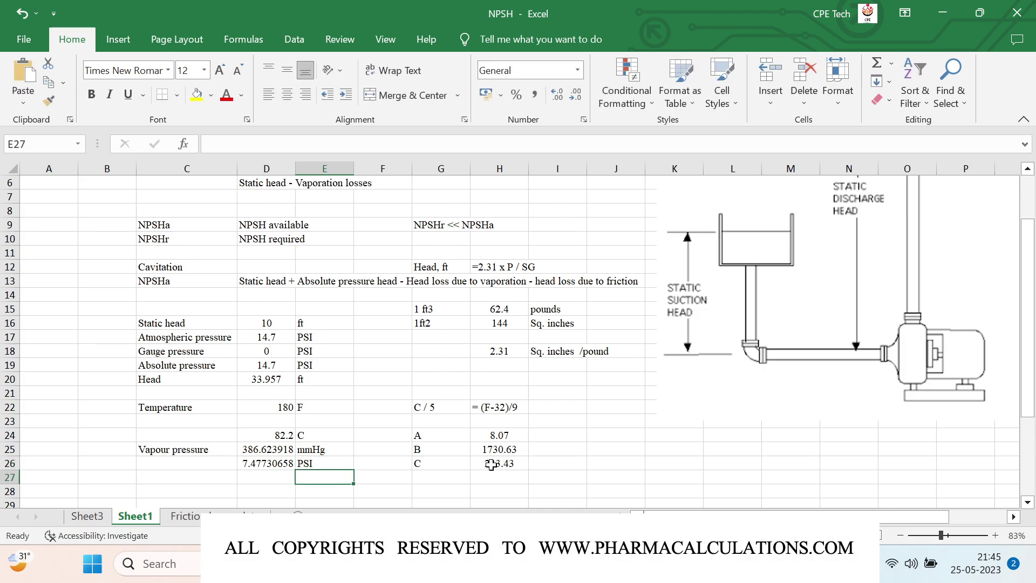
Step: Add a Head row 27 with =2.31*D26/1 in ft, giving 17.2725782
key(Left)
key(Left)
text(Head)
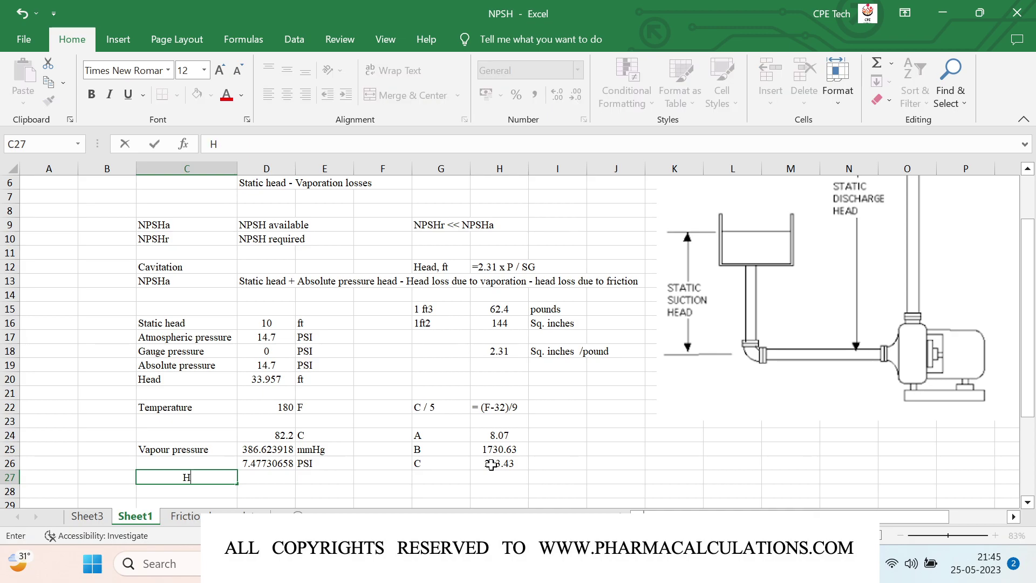
key(Return)
key(Up)
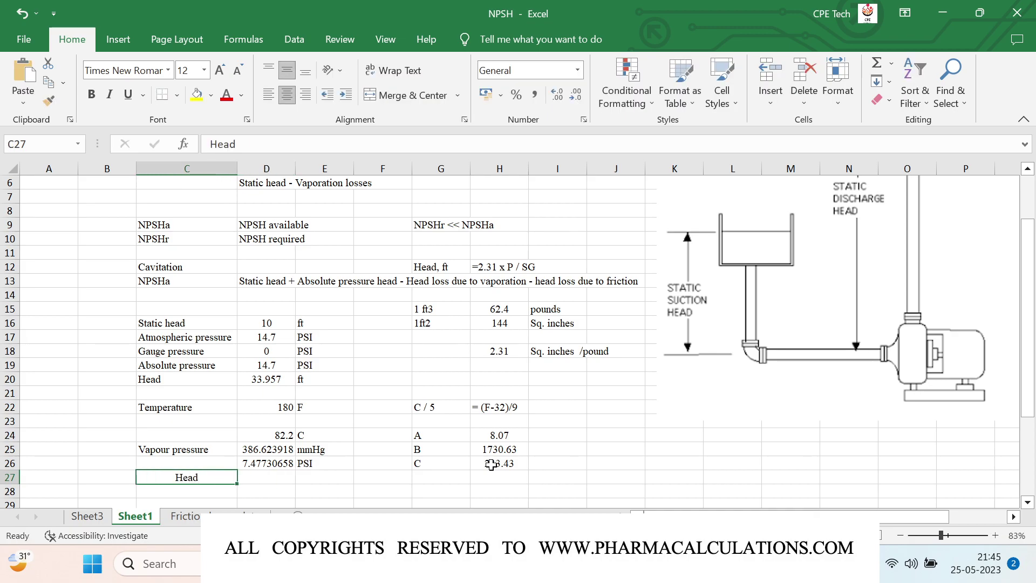
key(Right)
text(=2.31*)
key(Up)
text(/)
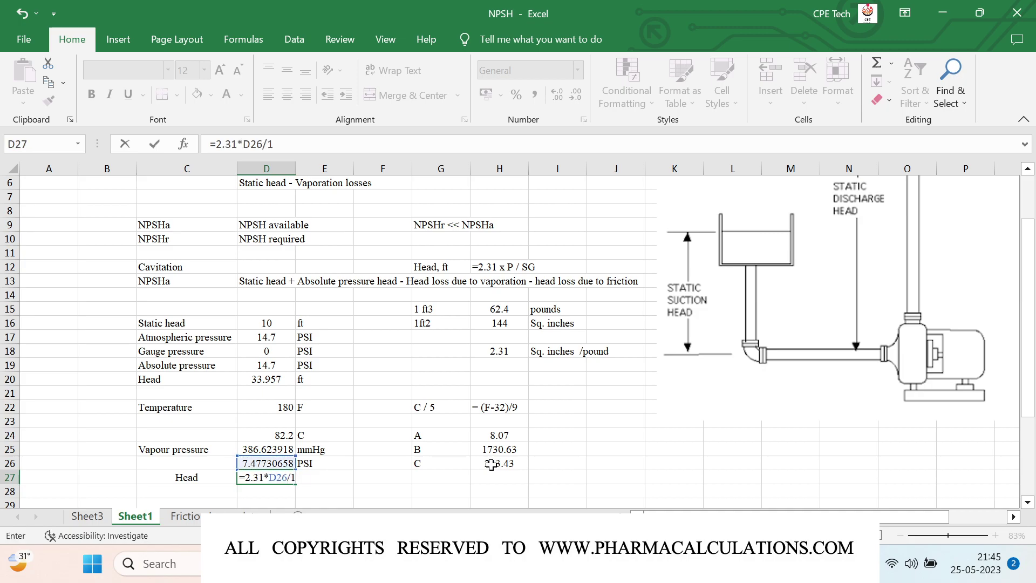
key(Tab)
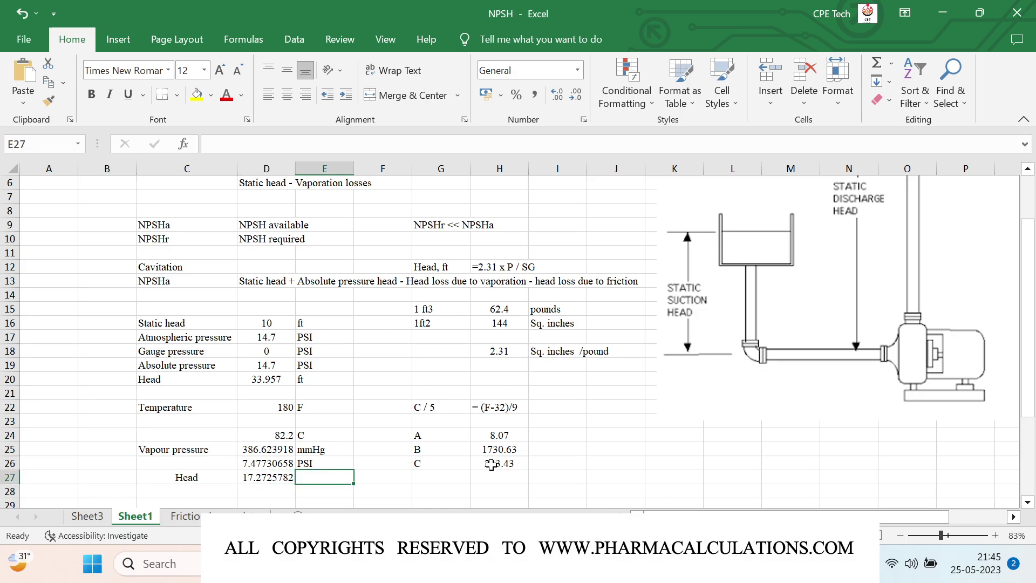
text(ft)
key(Return)
key(Up)
key(Up)
key(Up)
key(Up)
Step: Centre the values in D22:D27, from temperature down to head
scroll(491, 464, down, 2)
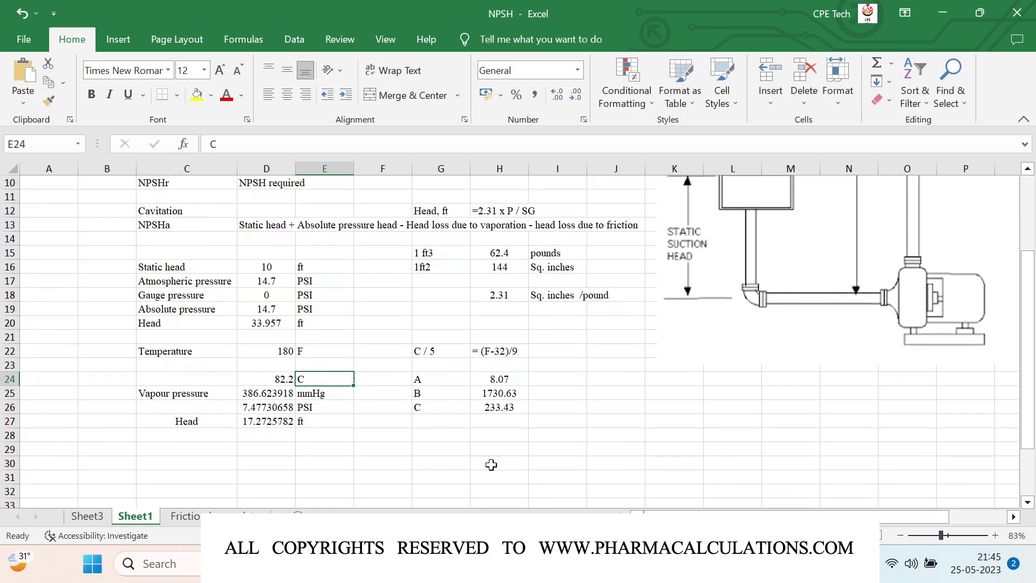
key(Left)
key(Up)
key(Up)
key(shift+Down)
key(shift+Down)
key(shift+Down)
key(shift+Down)
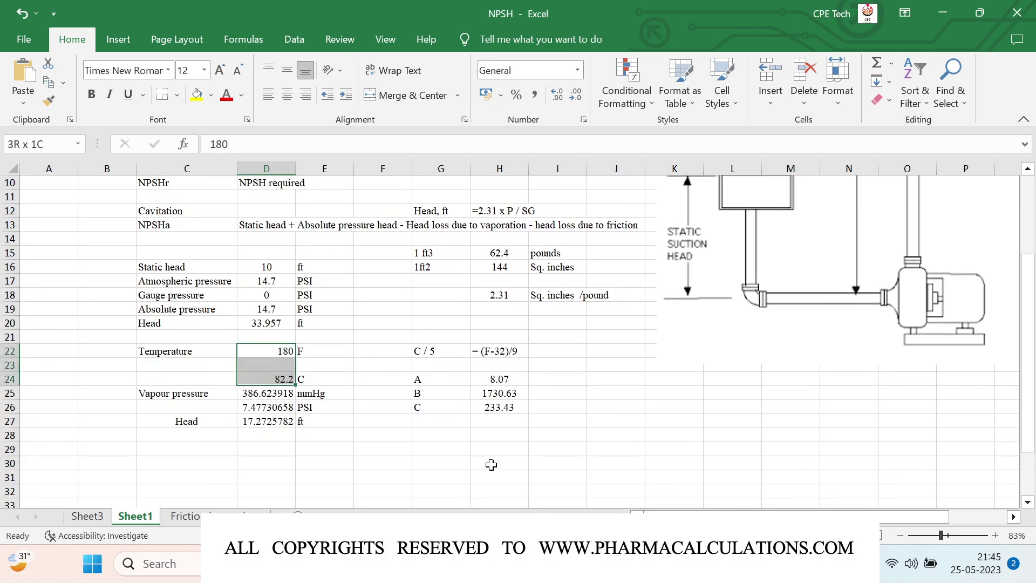
key(shift+Down)
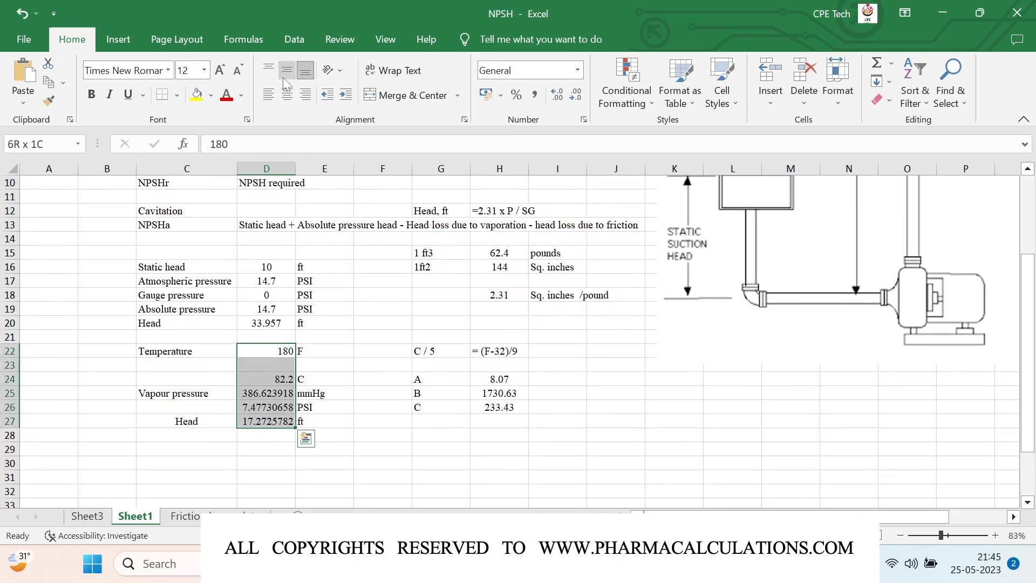
click(287, 95)
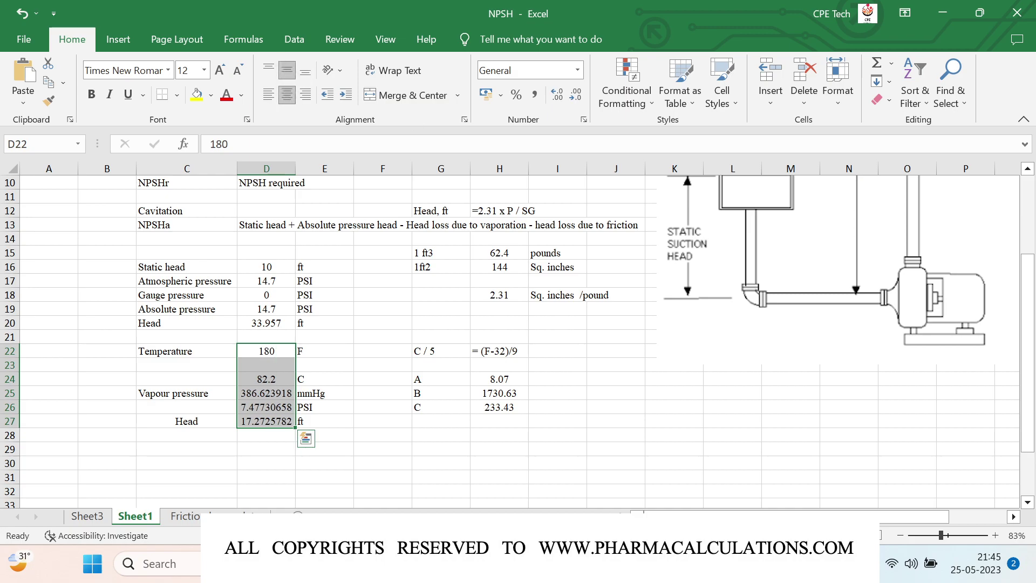
Step: Reduce D25:D27 to two decimals: 386.62, 7.48 and 17.27
click(252, 388)
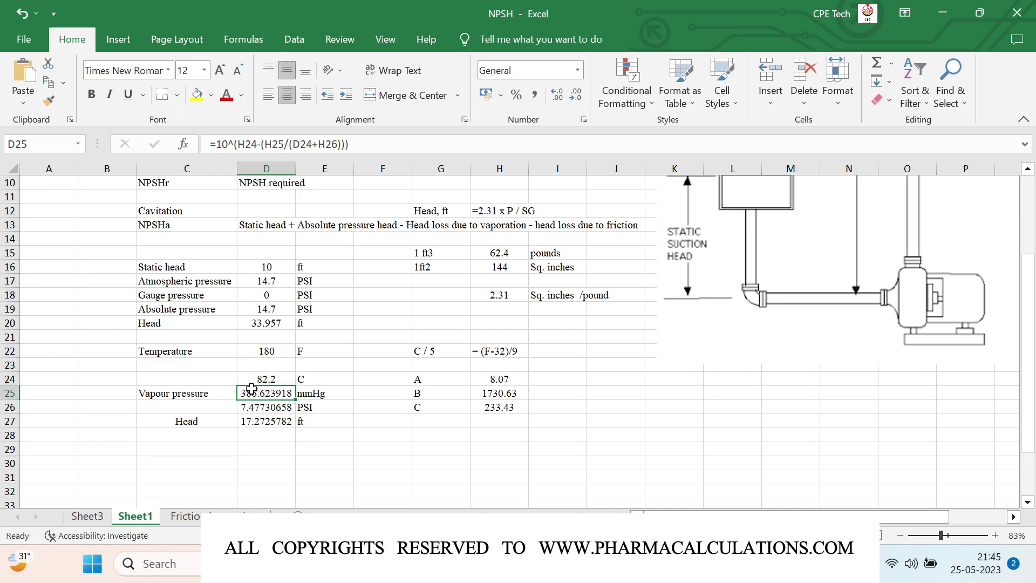
key(shift+Down)
key(shift+Down)
click(573, 97)
click(574, 97)
click(574, 97)
click(574, 97)
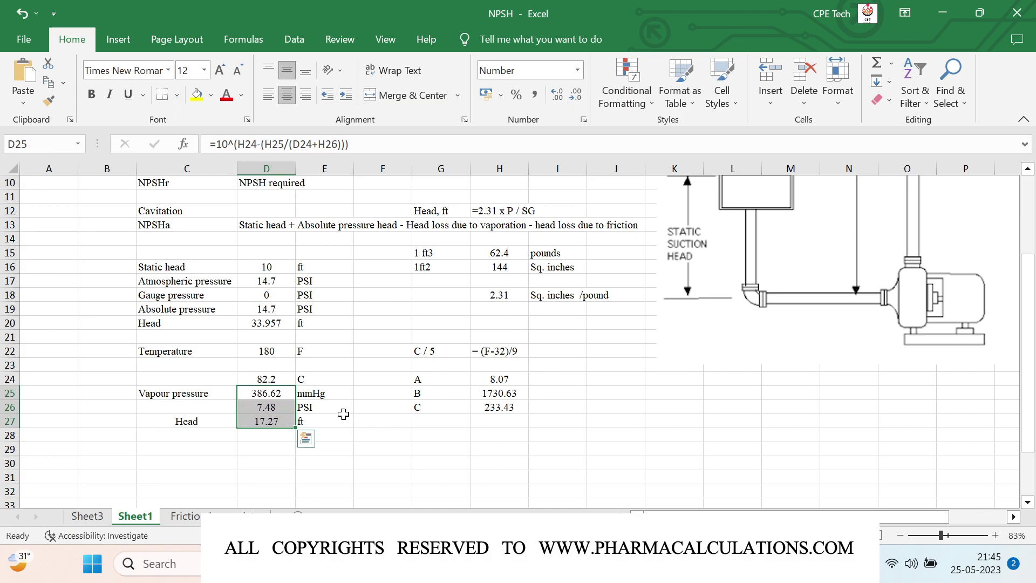
click(265, 437)
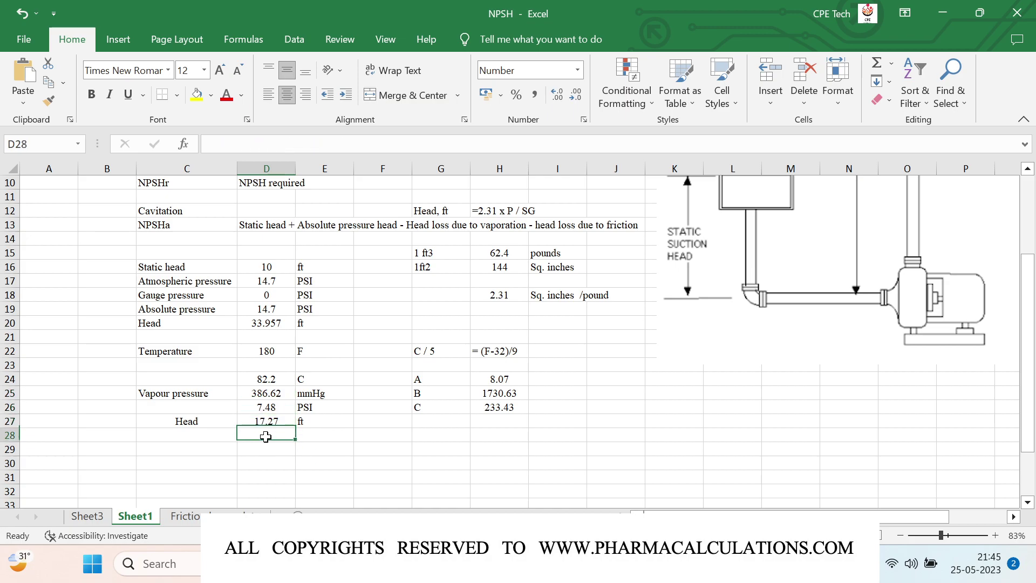
Step: Enter Friction 12 ft in row 29
key(Down)
key(Left)
text(Friction)
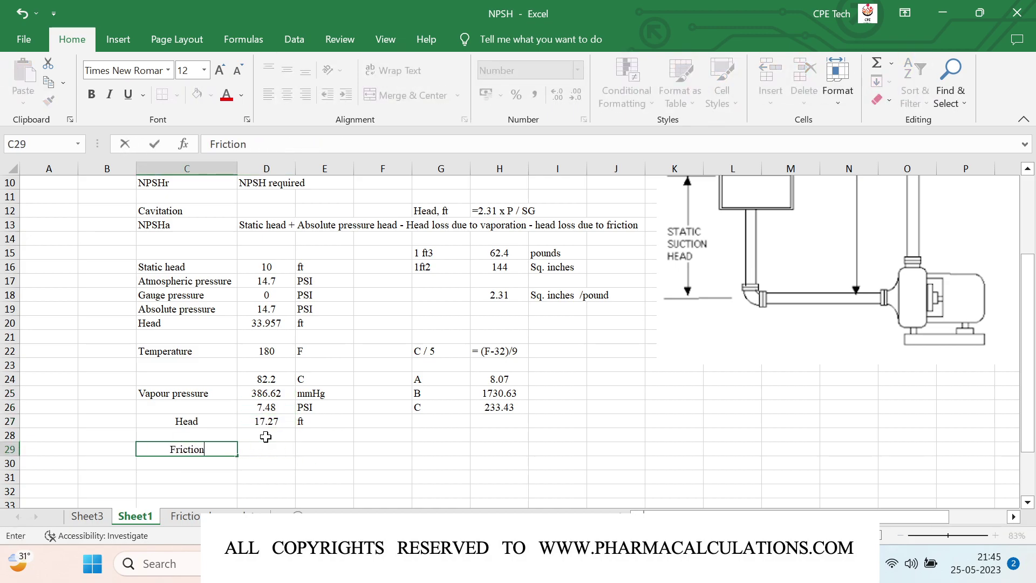
key(Return)
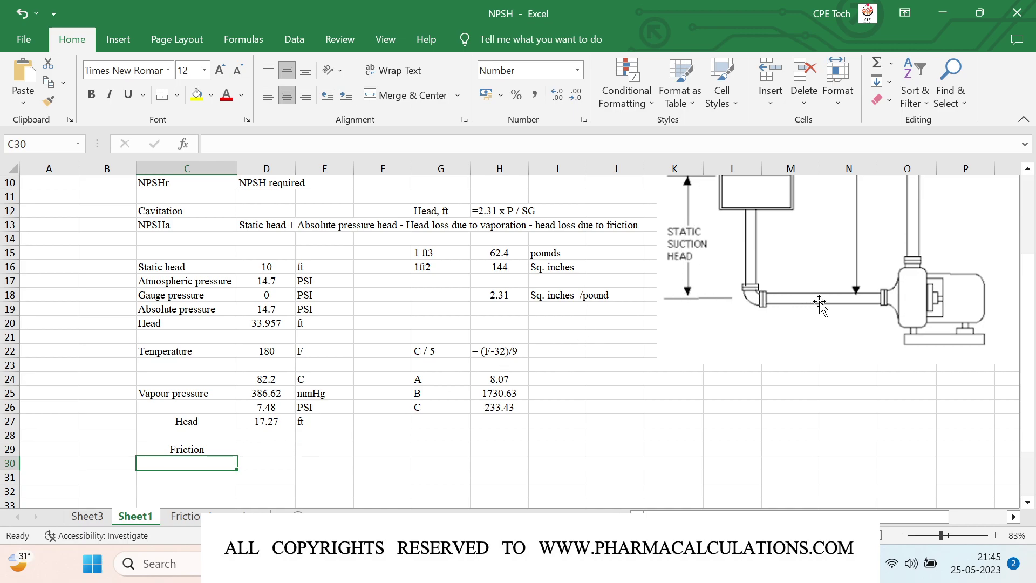
key(Up)
key(Right)
text(12)
key(Tab)
text(ft)
key(Down)
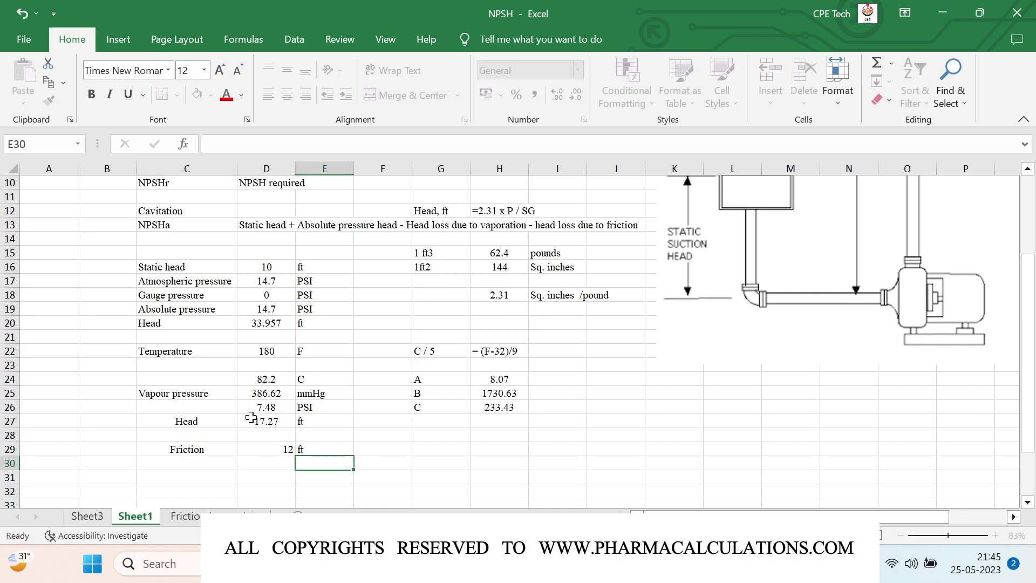
Step: Add Pumping rate 50 gpm in row 30 and centre the friction and pumping values
key(Left)
key(Left)
text(Pum)
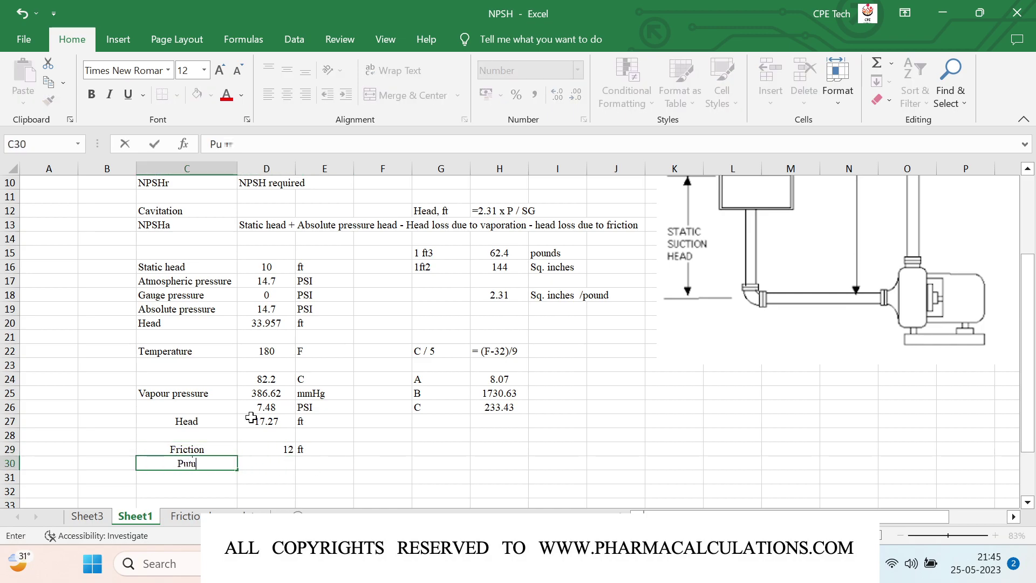
text(ping rate)
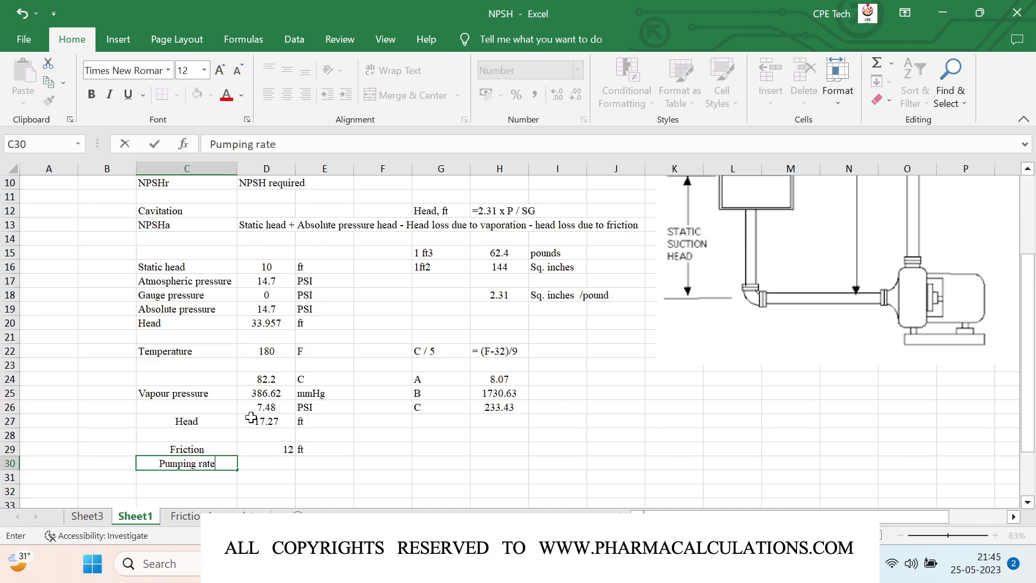
key(Tab)
text(5)
key(Tab)
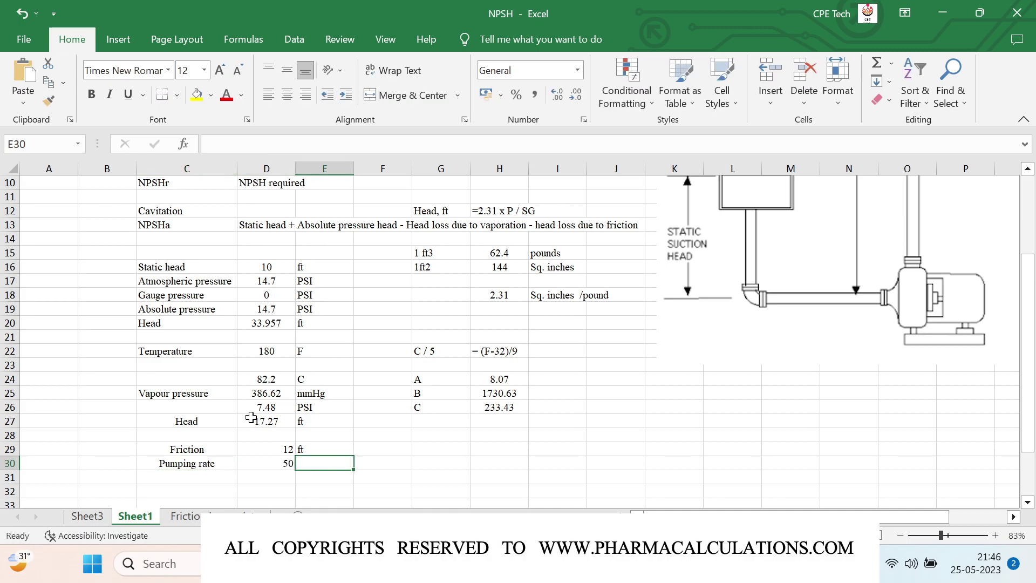
text(gpm)
key(Return)
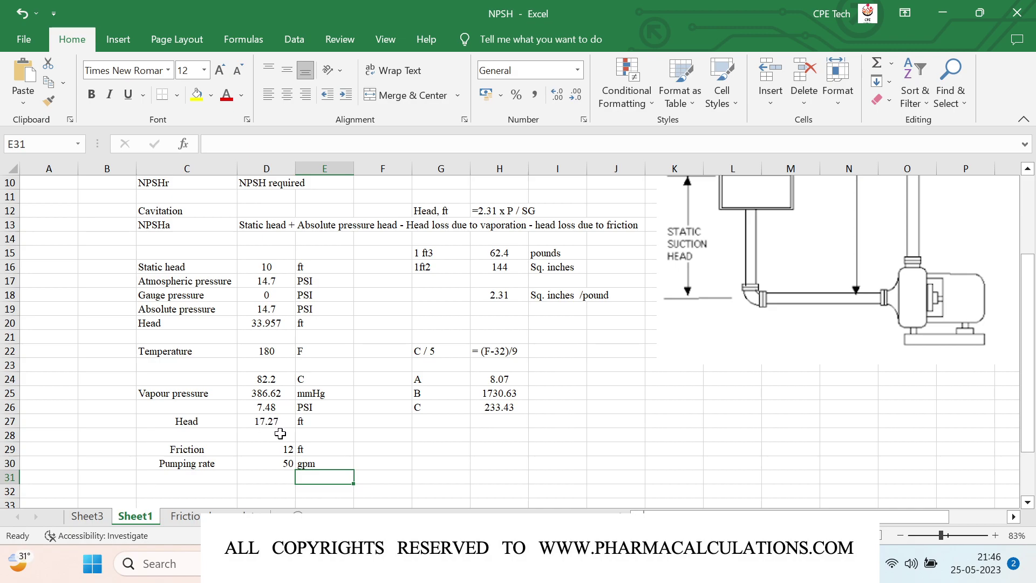
click(281, 440)
drag(280, 440, 280, 463)
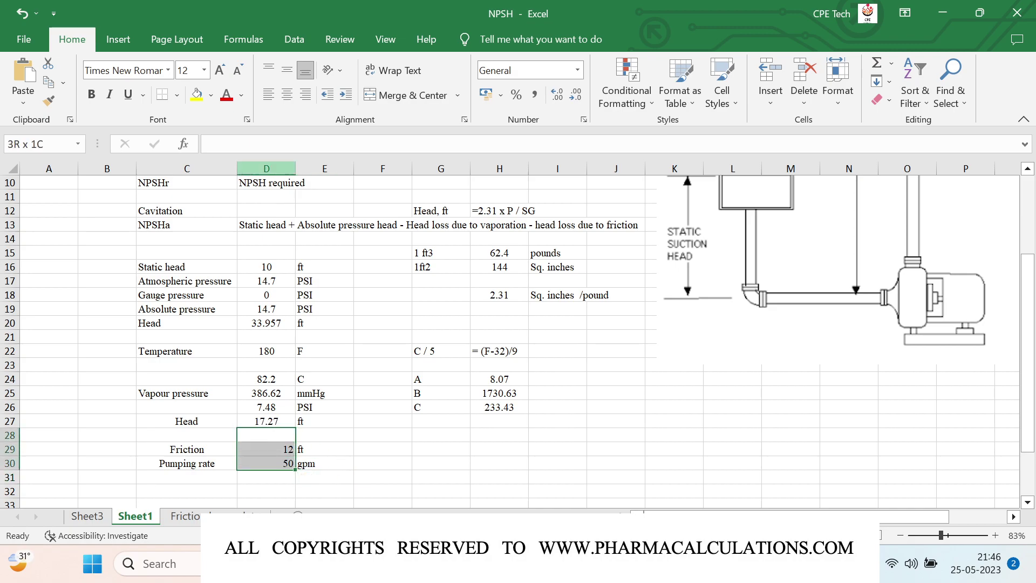
click(287, 94)
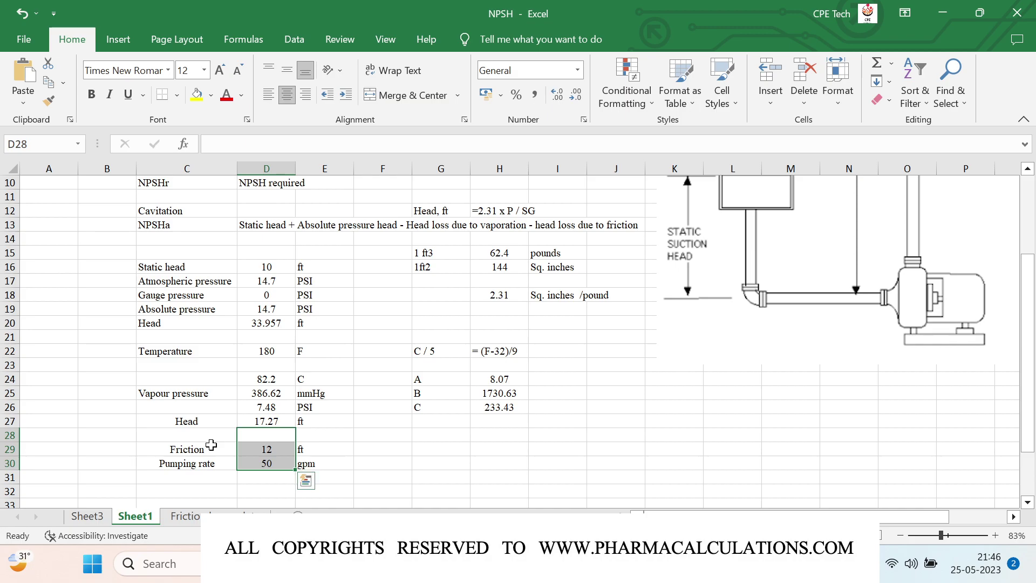
Step: Enter Line size 2 inch in row 31 and centre the value 2
scroll(211, 444, down, 1)
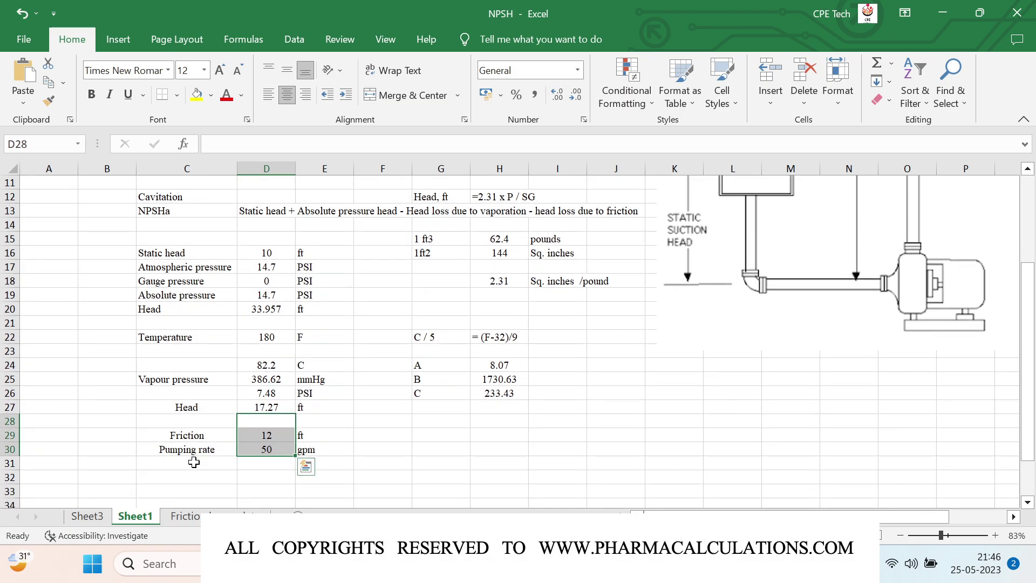
click(192, 461)
text(Line siz)
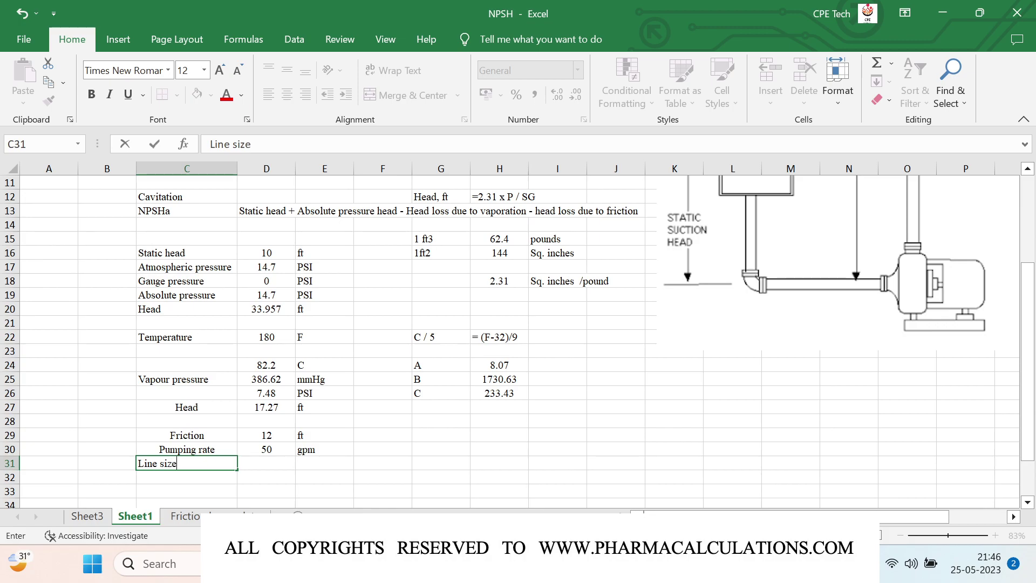
text(e)
key(Tab)
text(2)
key(Tab)
text(inch)
key(Return)
key(Up)
key(Left)
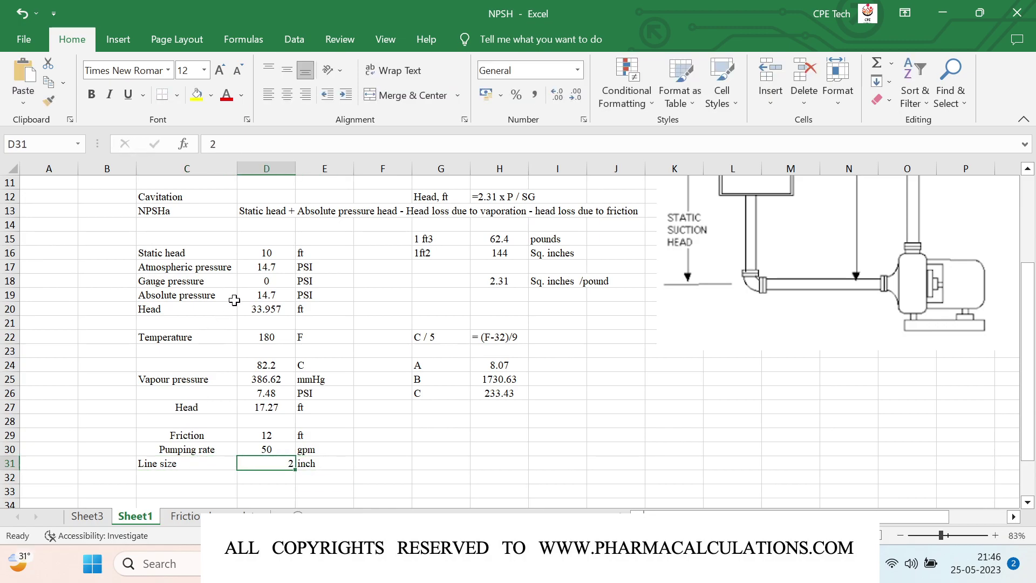
click(287, 95)
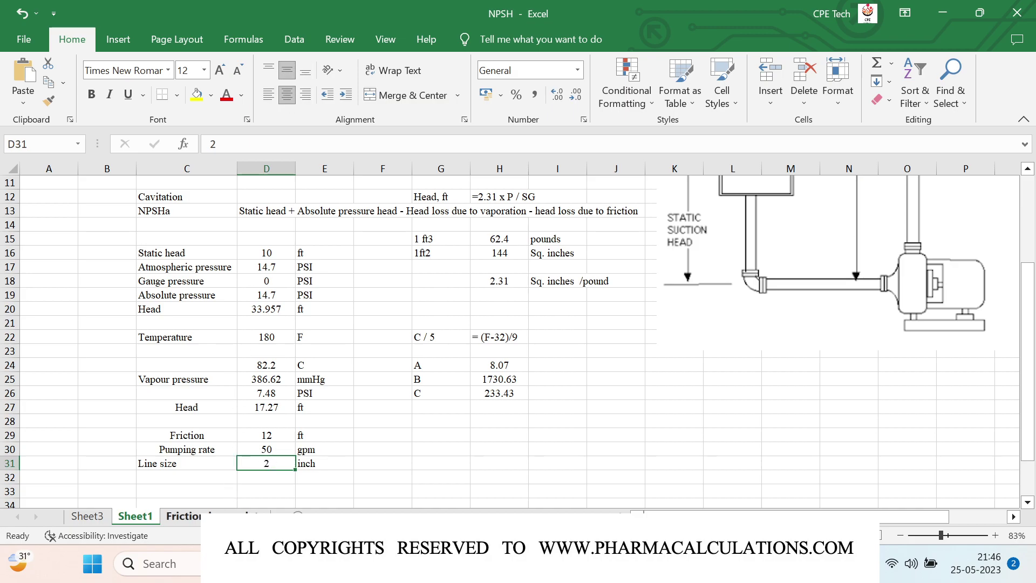
click(184, 516)
Step: Scroll the Friction sheet's friction-loss table to read the 1½-inch and 2-inch pipe columns
scroll(311, 392, down, 4)
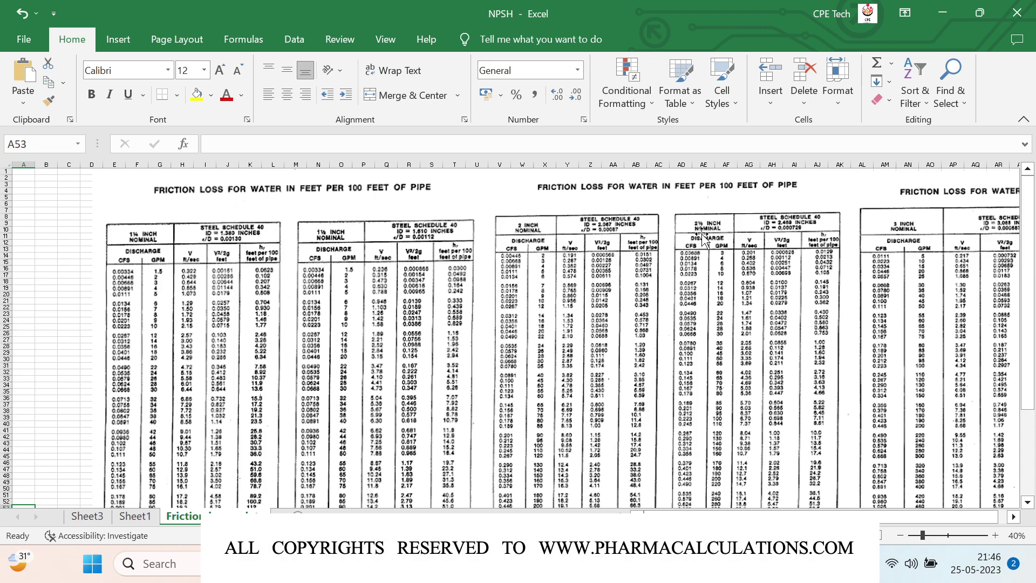
scroll(918, 216, right, 3)
scroll(910, 249, right, 6)
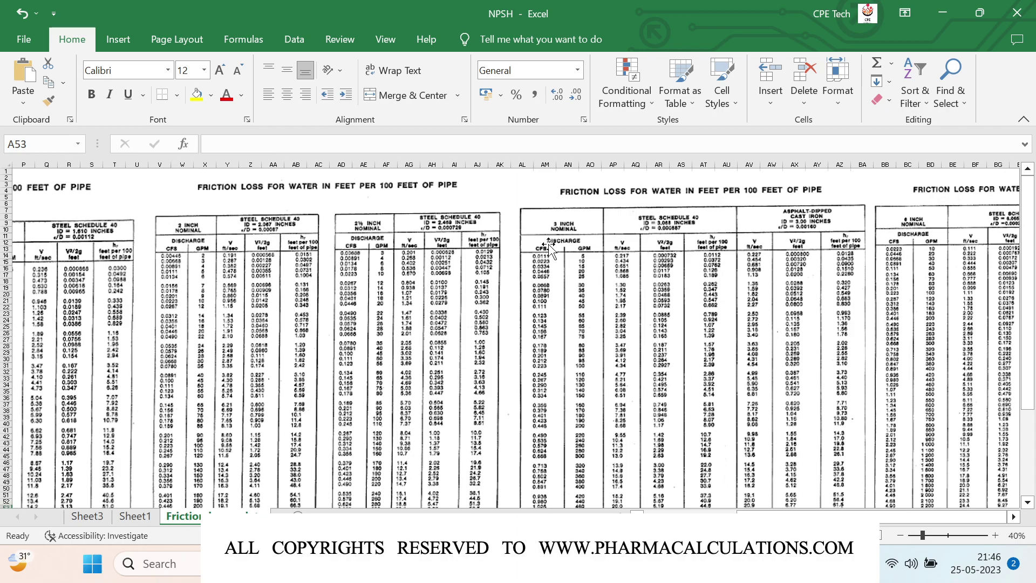
scroll(549, 247, left, 9)
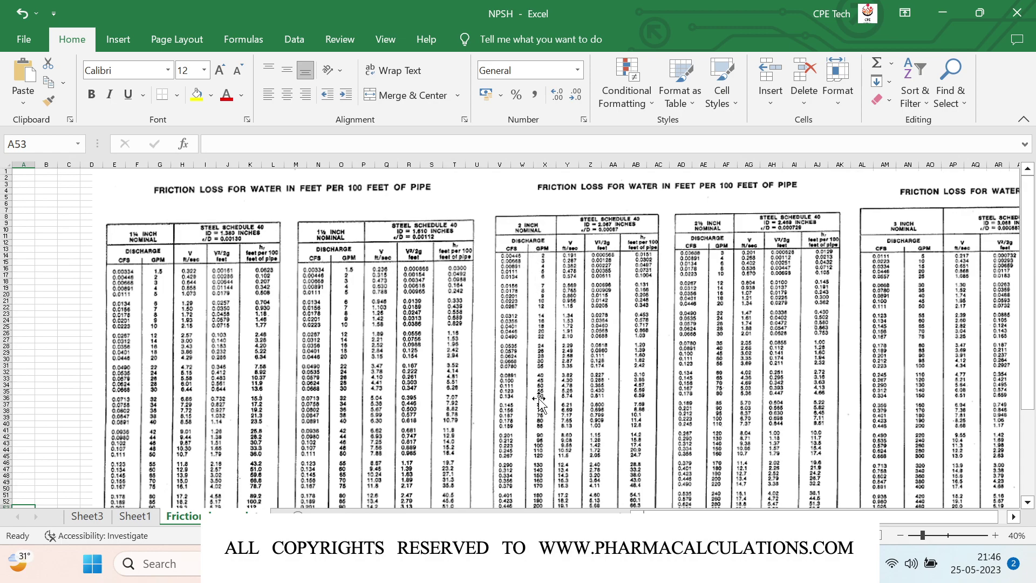
ctrl+scroll(538, 402, up, 4)
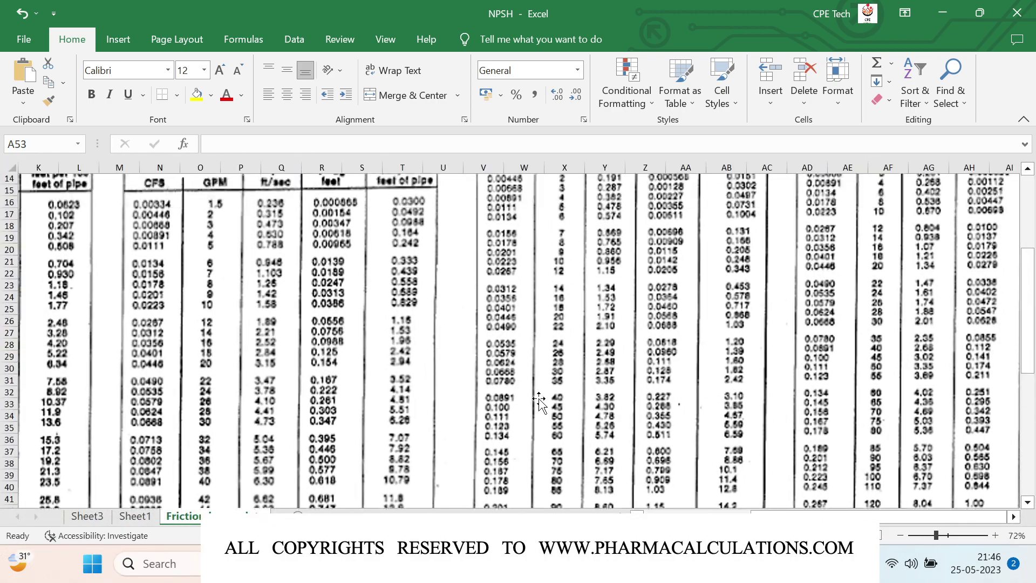
scroll(539, 402, up, 1)
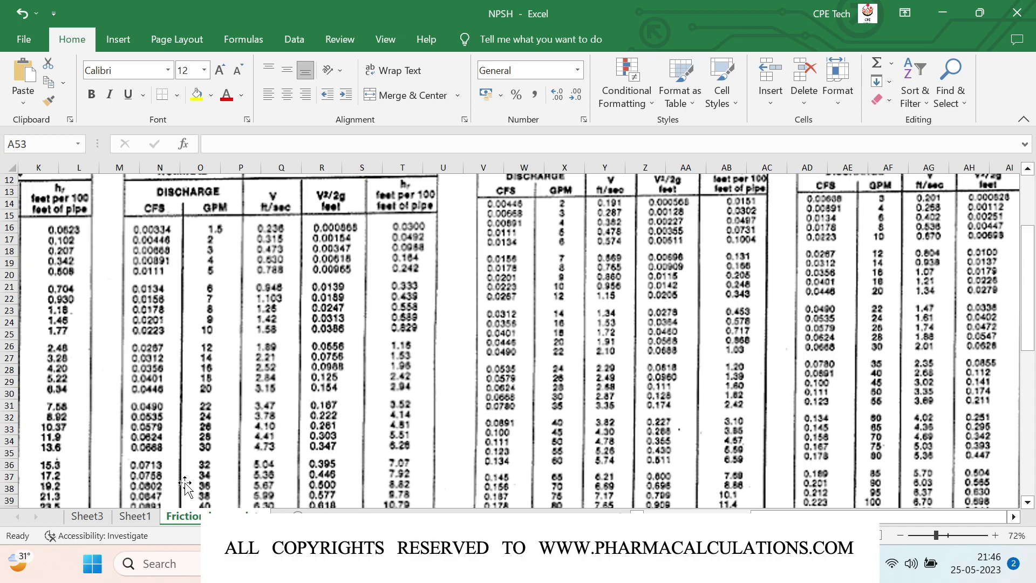
click(135, 516)
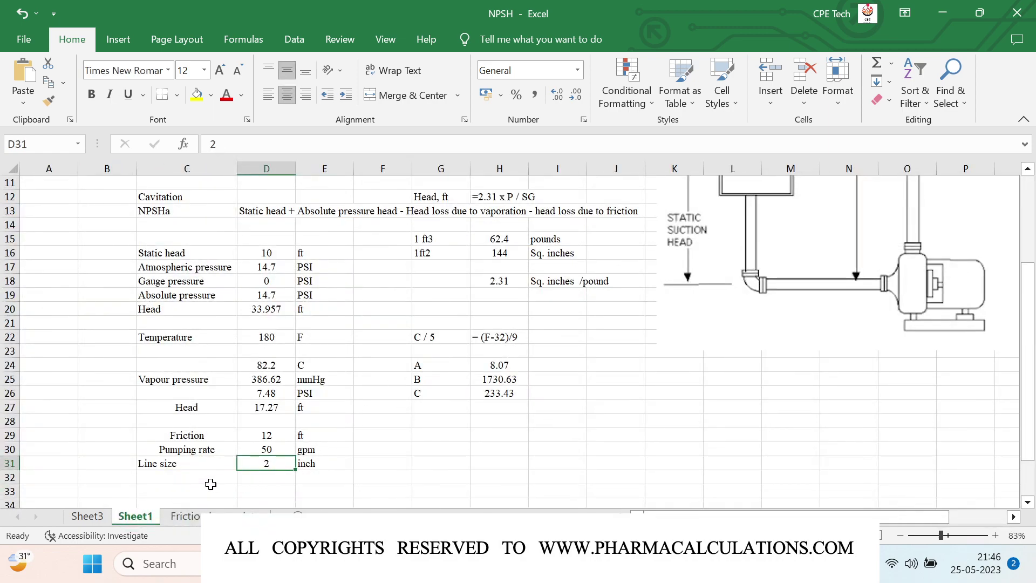
Step: Enter Head loss 4.57 ft in row 32 with the value centred, then recheck the Friction table
click(193, 478)
scroll(193, 478, down, 1)
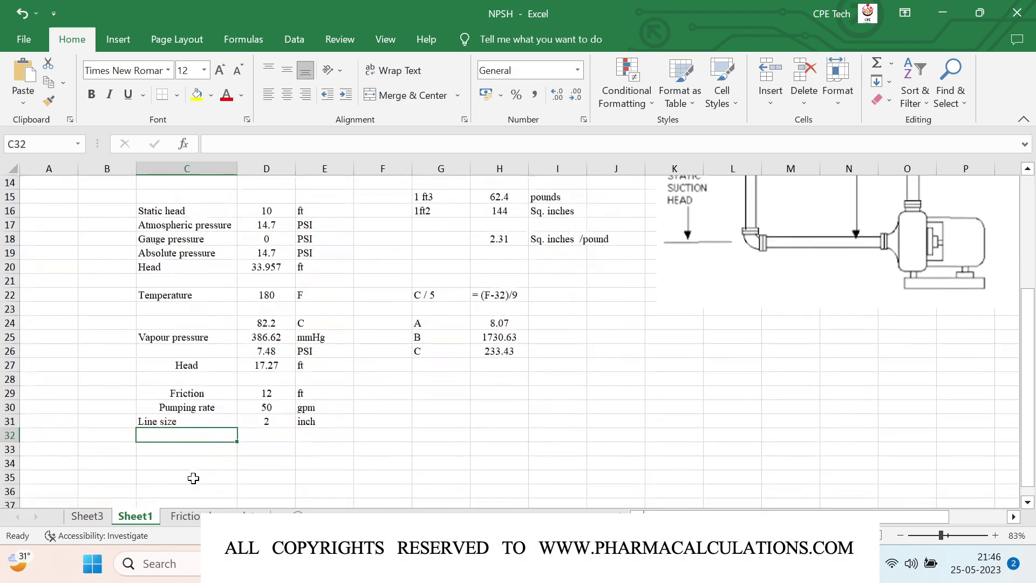
text(Head loss)
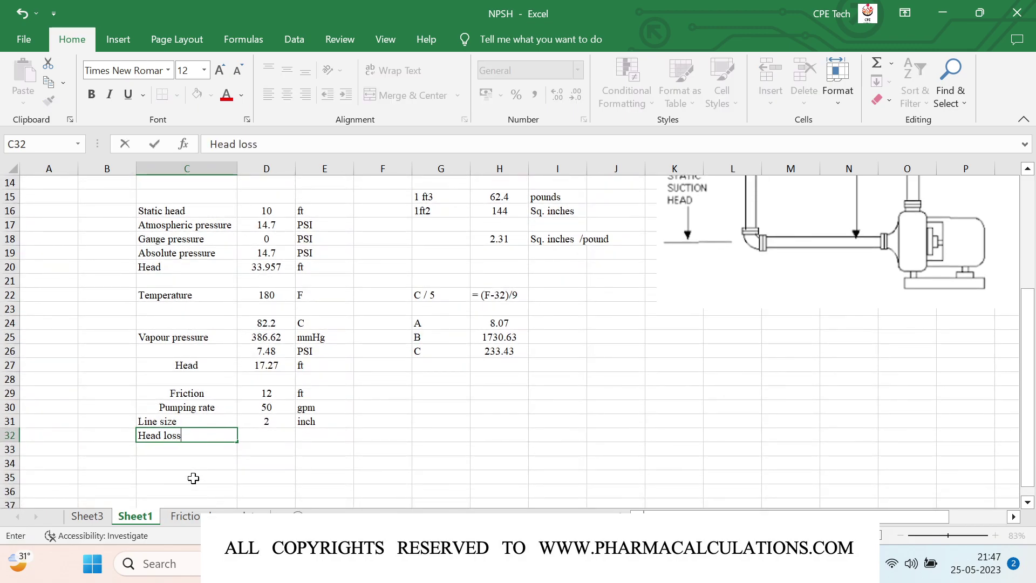
key(Tab)
text(4.57)
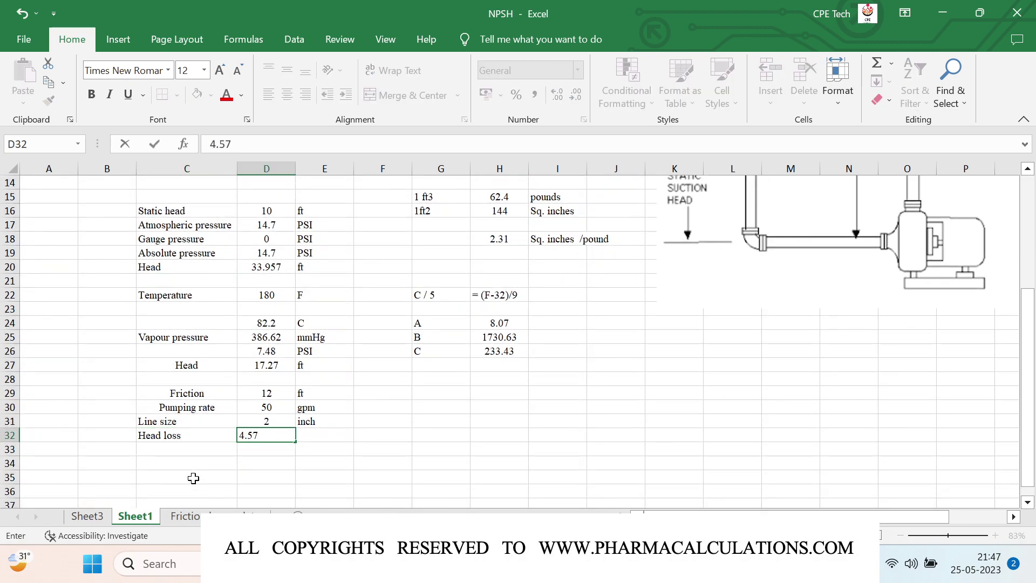
key(Tab)
text(ft)
key(Return)
key(Up)
key(Left)
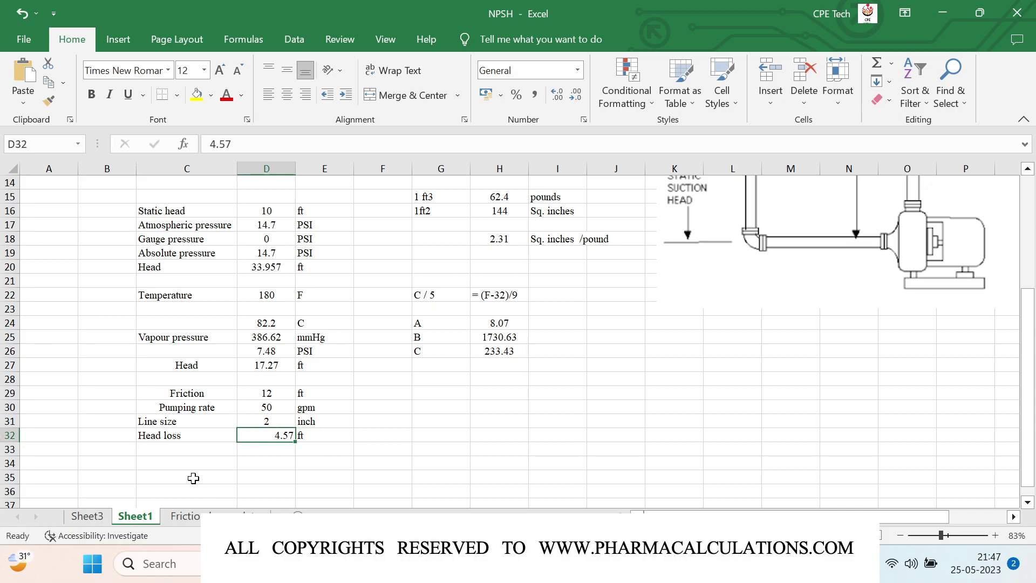
click(284, 69)
click(287, 95)
click(186, 516)
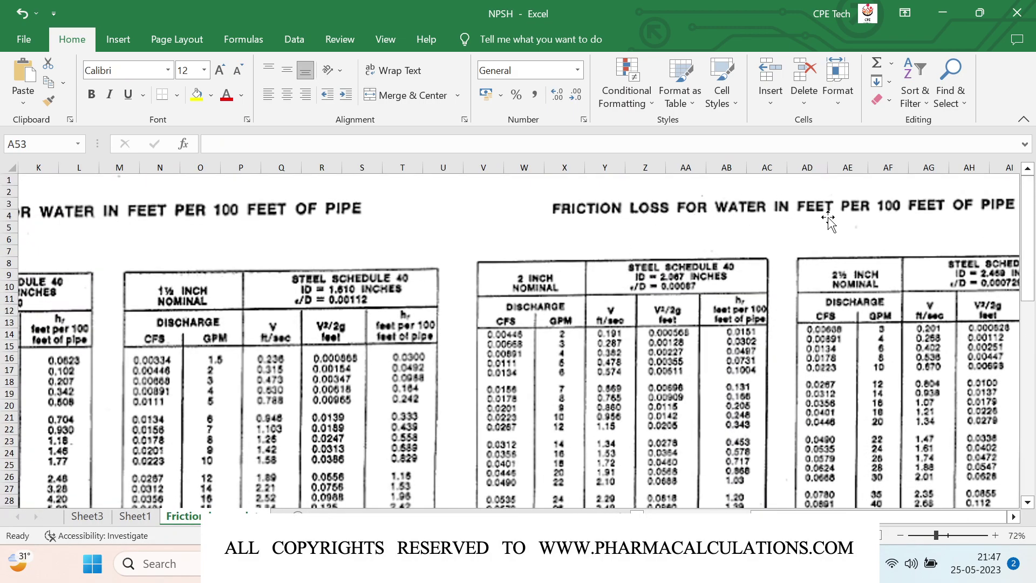
scroll(829, 219, right, 2)
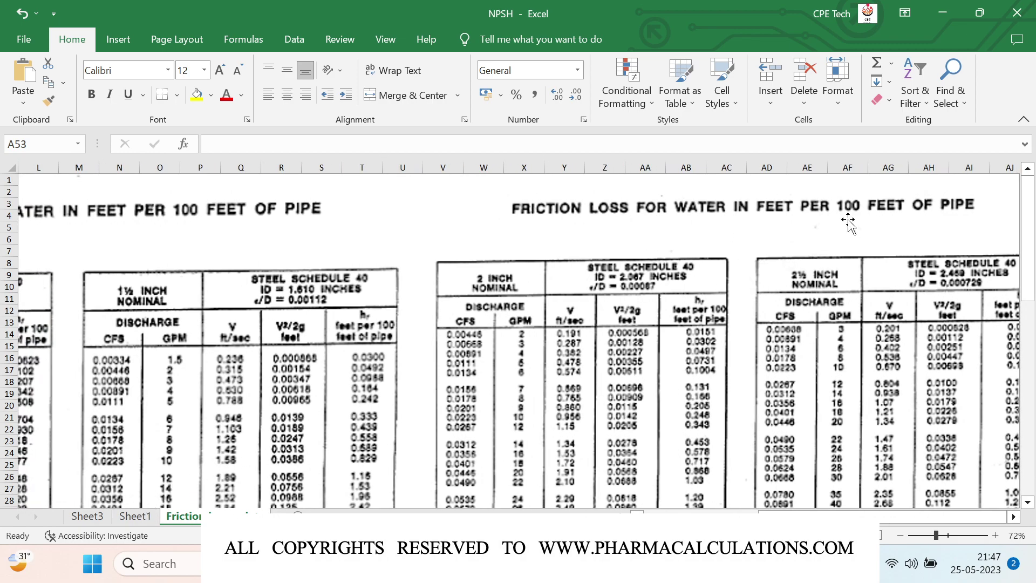
Step: Start a side calculation: 100 and 4.57 in G30:H30, and =D29 (12) in G31
click(136, 516)
click(418, 407)
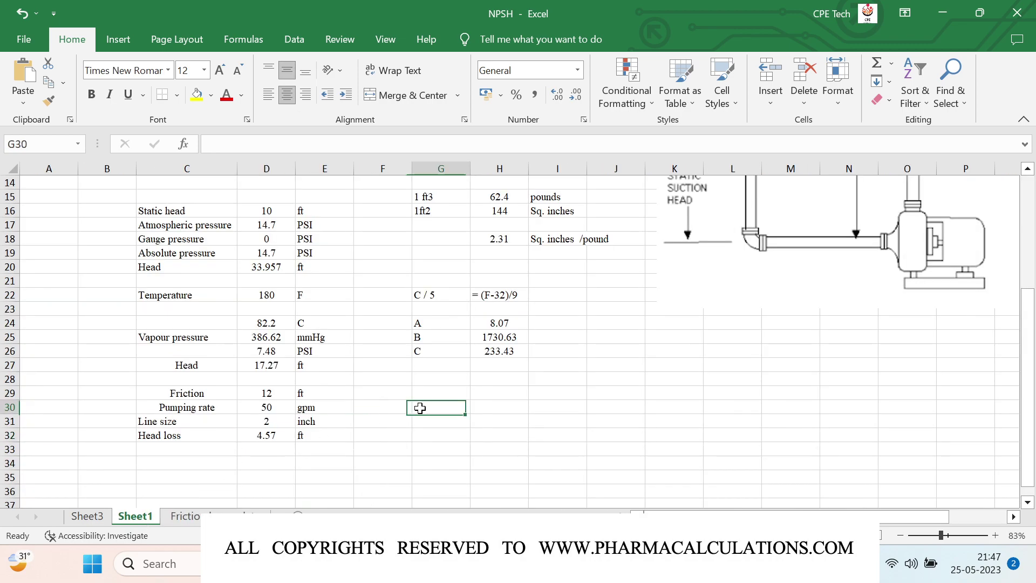
text(100)
key(Tab)
text(4)
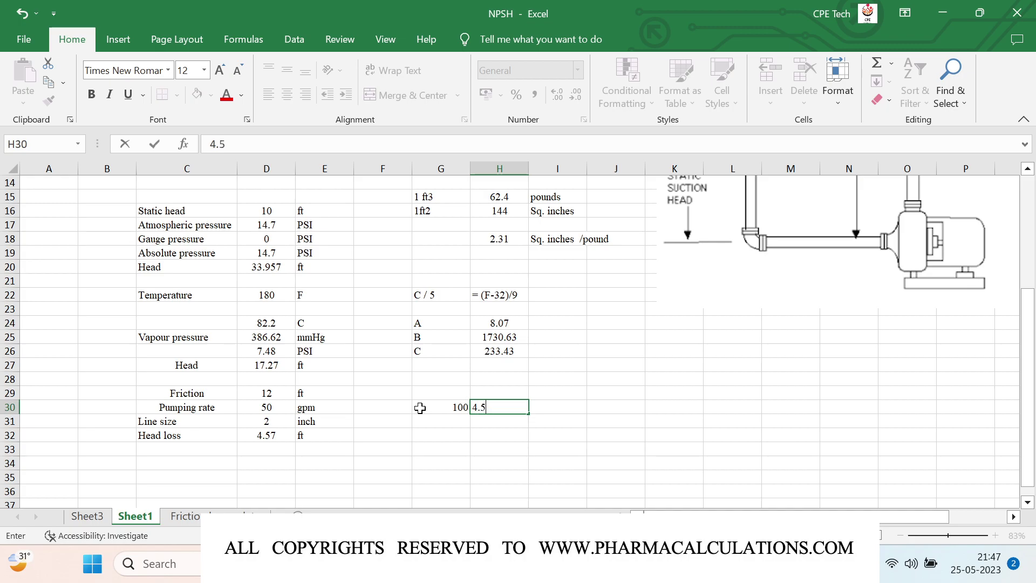
key(Return)
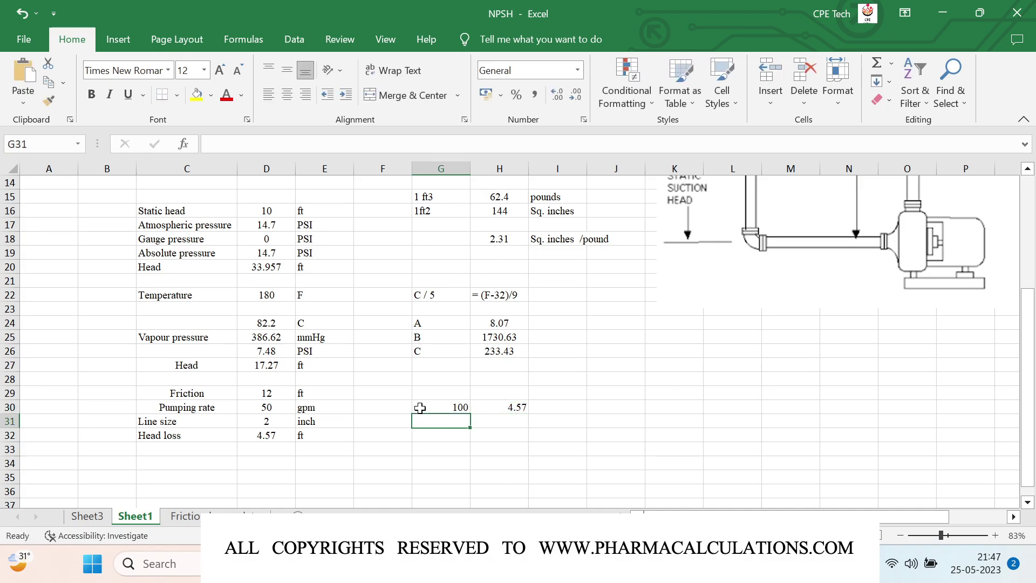
text(=)
key(Left)
key(Left)
key(Left)
key(Up)
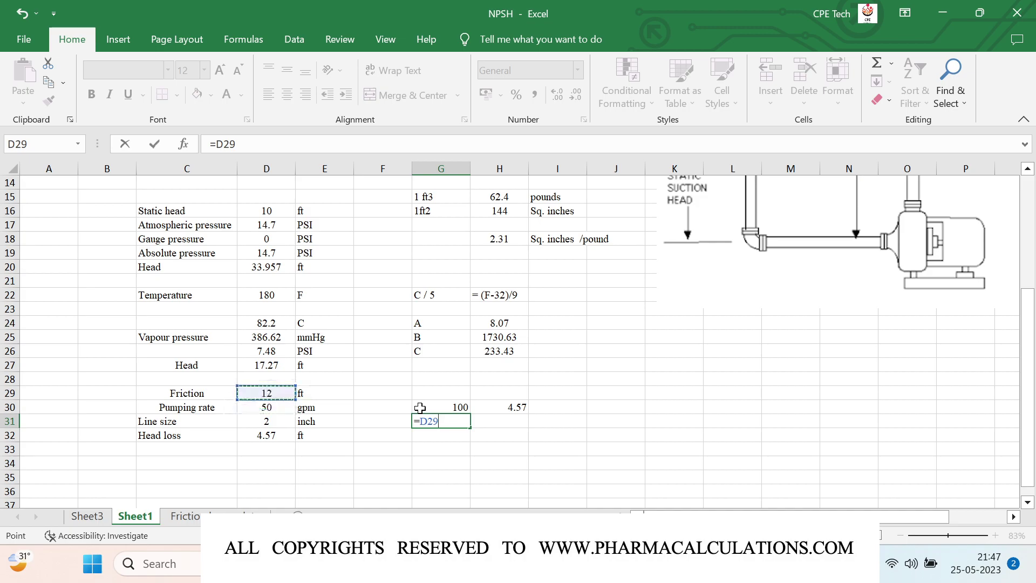
key(Right)
key(Return)
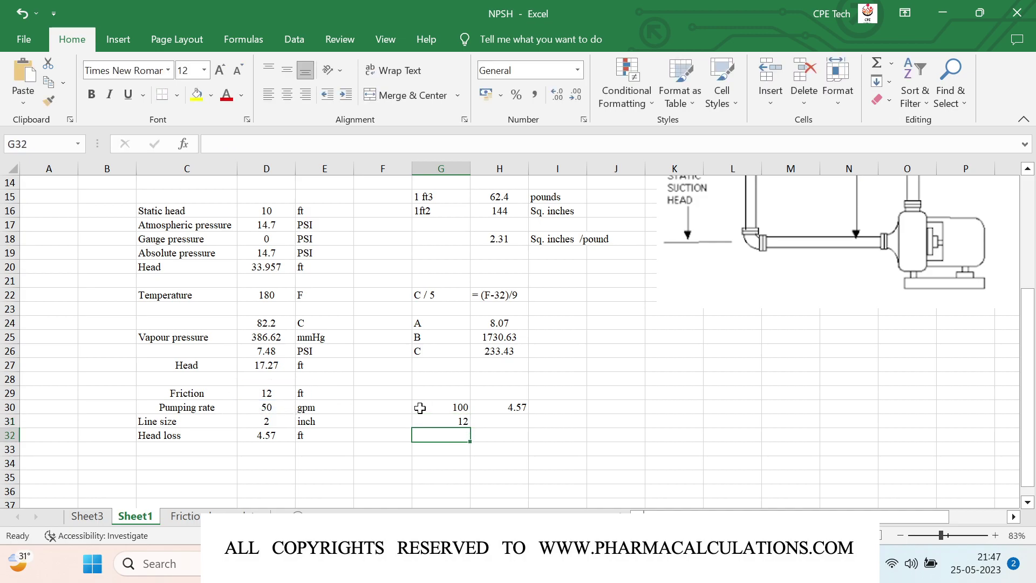
Step: Scale the head loss in H31 with =G31*H30/G30, giving 0.5484
key(Up)
key(Right)
text(=)
key(Left)
text(*)
key(Up)
text(/)
key(Left)
key(Up)
key(Return)
key(Up)
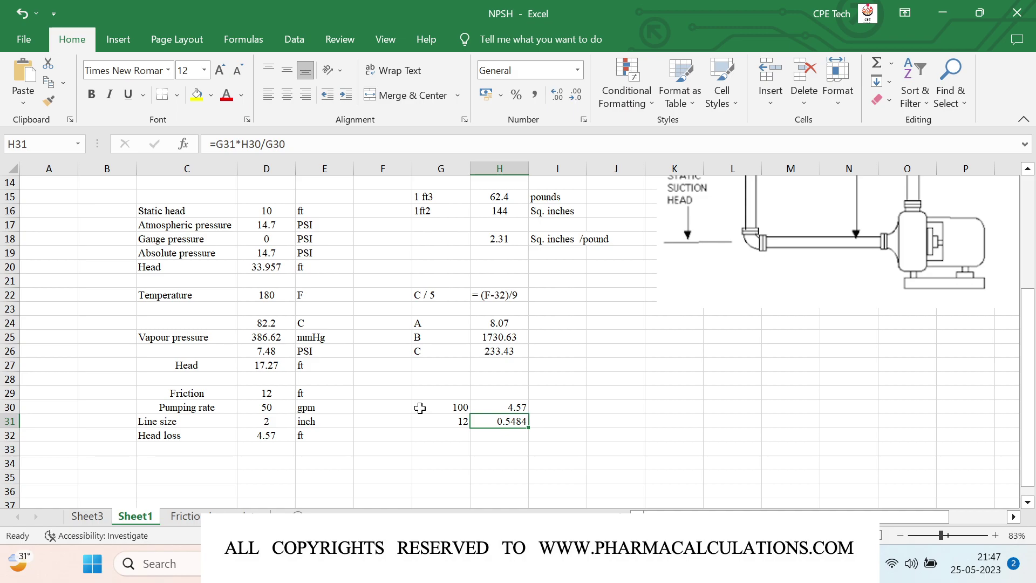
Step: Label C33 'Head loss for 12 ft' and link D33 to H31 with =H31
key(Left)
key(Left)
key(Left)
key(Left)
key(Down)
key(Down)
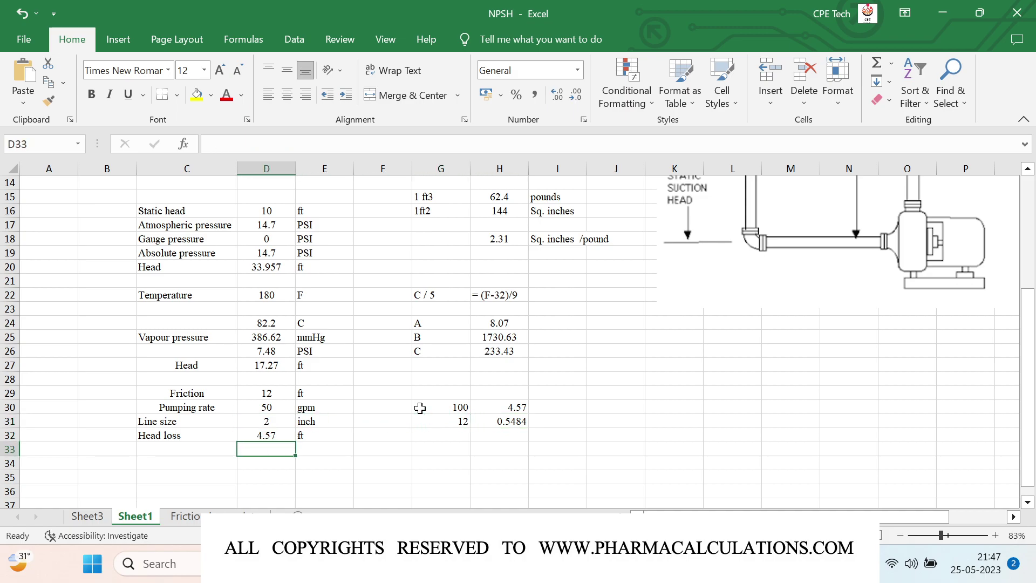
key(Left)
text(Head loss)
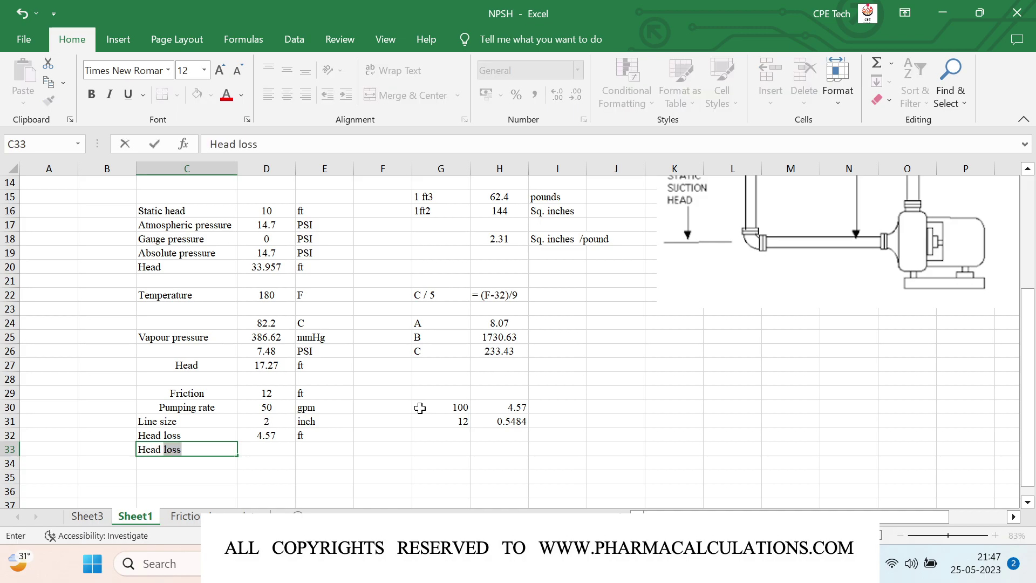
text( for 12 ft)
key(Right)
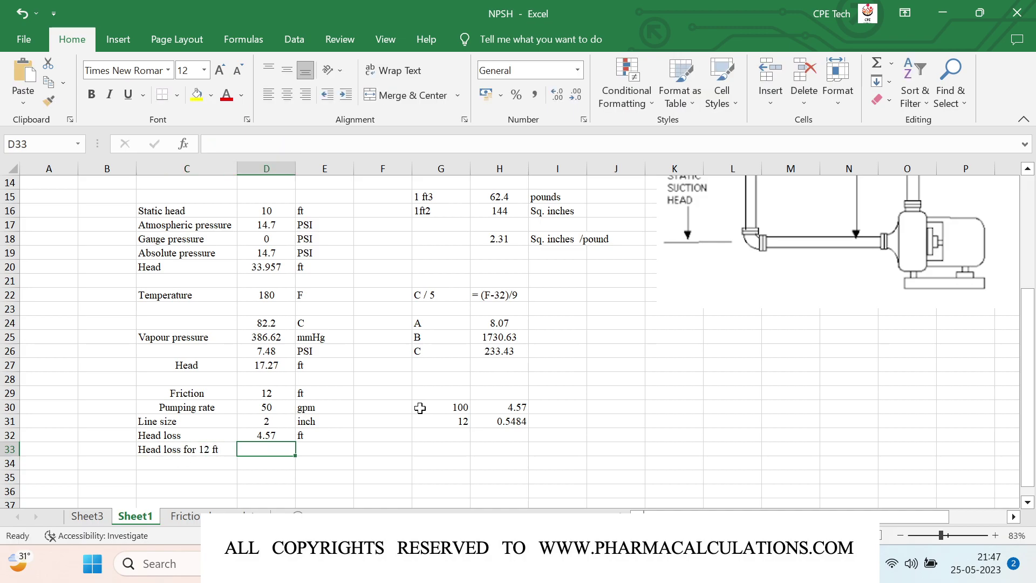
text(=)
key(Up)
key(Up)
key(Up)
key(Right)
key(Right)
key(Right)
key(Right)
key(Down)
key(Return)
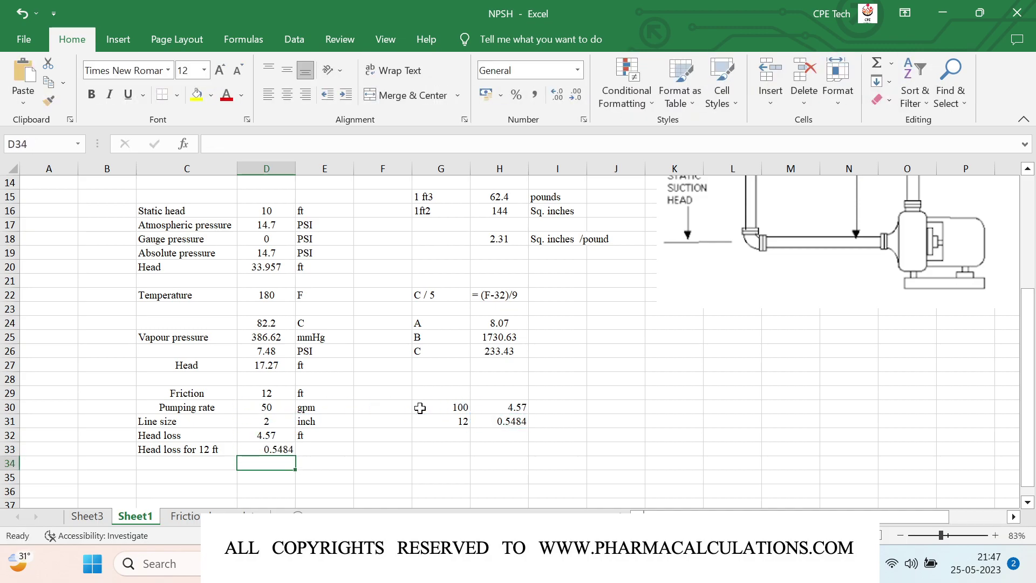
Step: Add the ft unit in E33 and centre the 0.5484 value
key(Up)
key(Right)
text(ft)
key(Return)
key(Up)
key(Left)
click(288, 97)
click(287, 71)
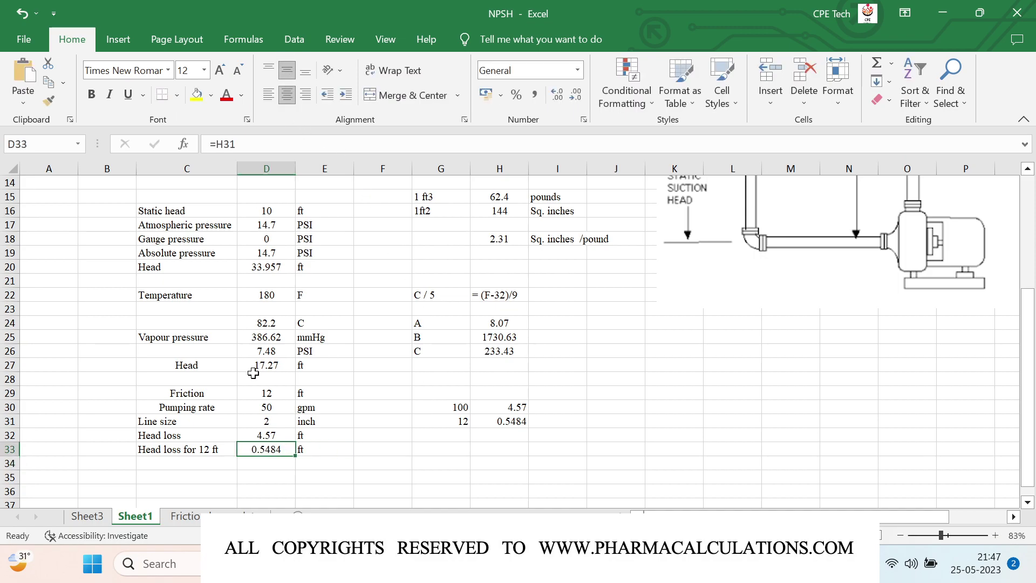
click(182, 474)
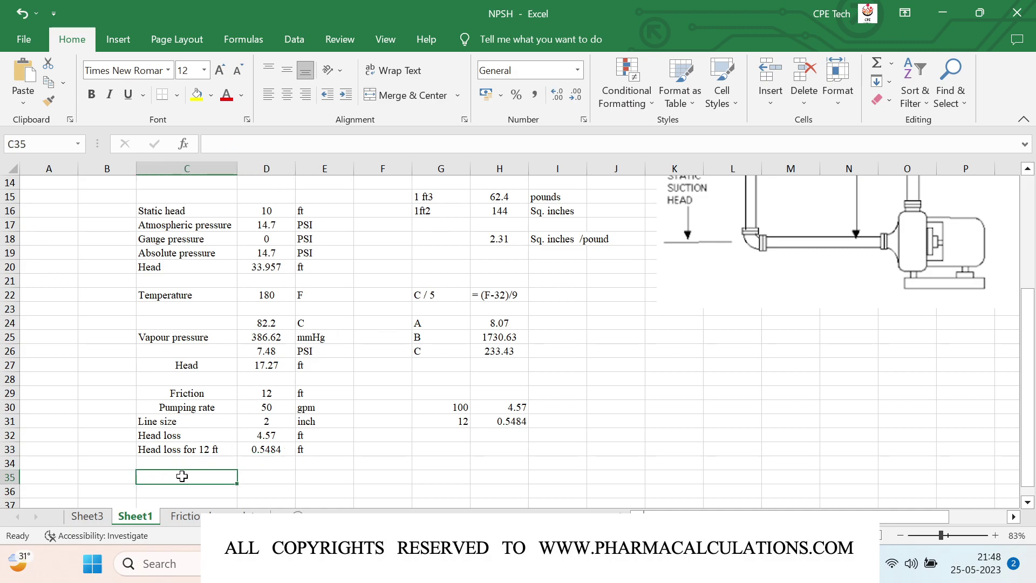
Step: Label row 35 as NPSHa and enter =D16+D20-D27-D33 in D35
text(NPSHa)
key(Tab)
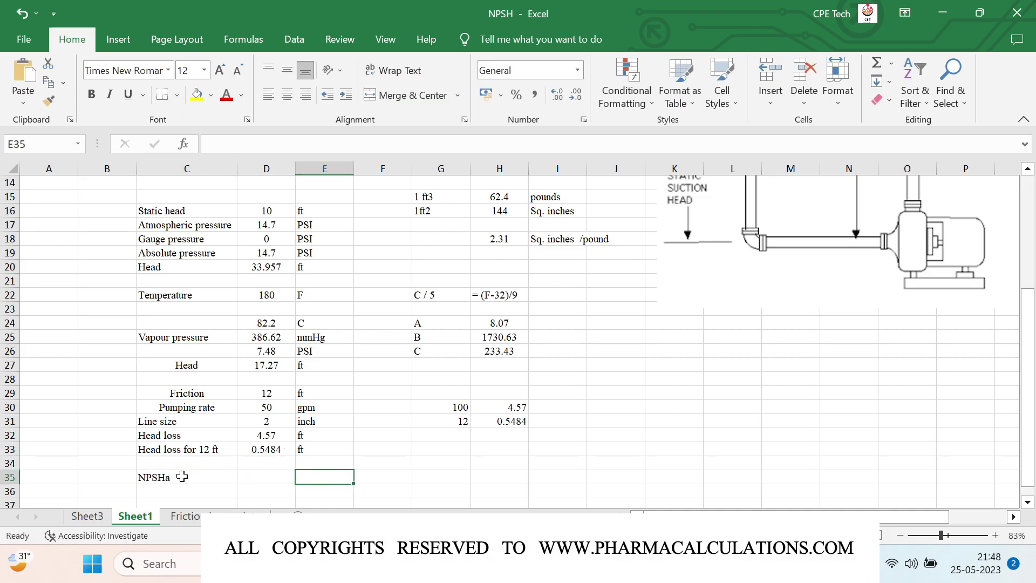
text(=)
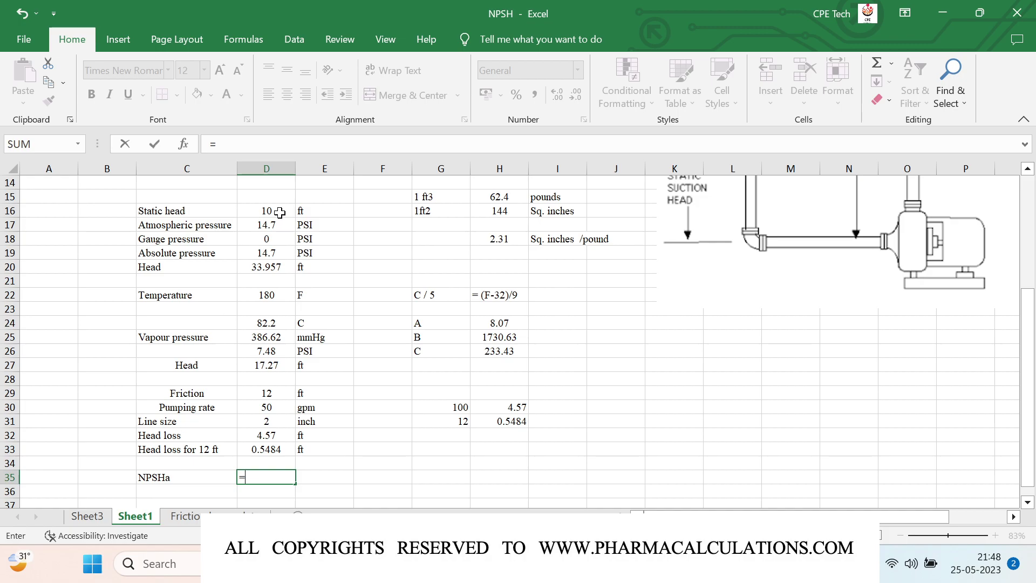
click(279, 212)
text(+)
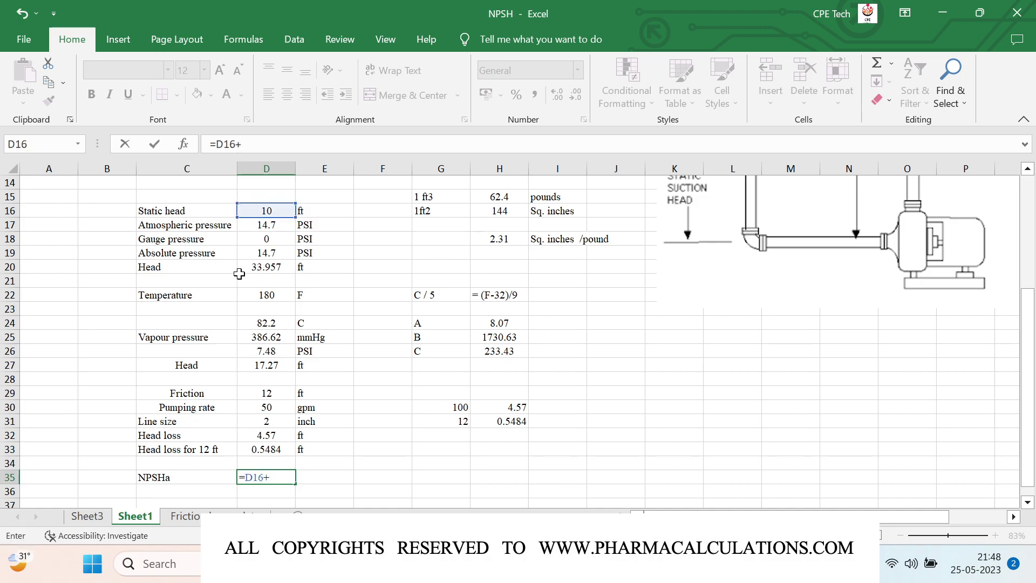
click(276, 268)
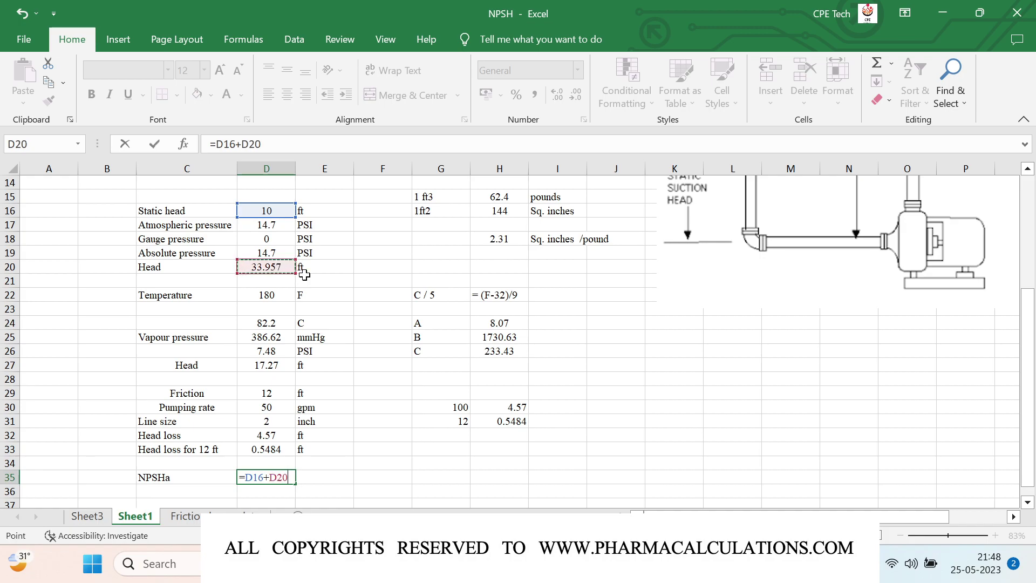
text(-)
click(287, 364)
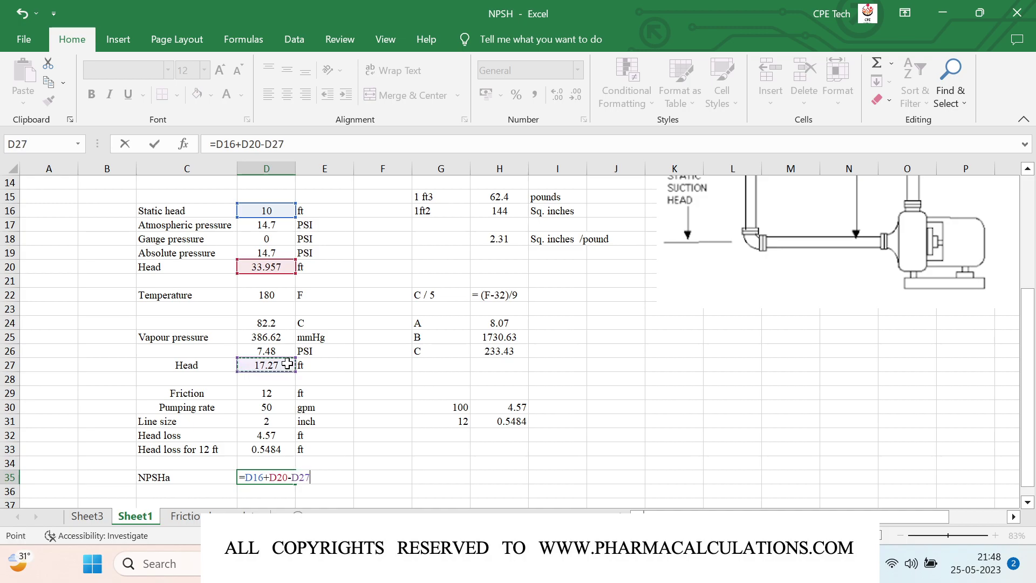
text(-)
click(247, 449)
key(Tab)
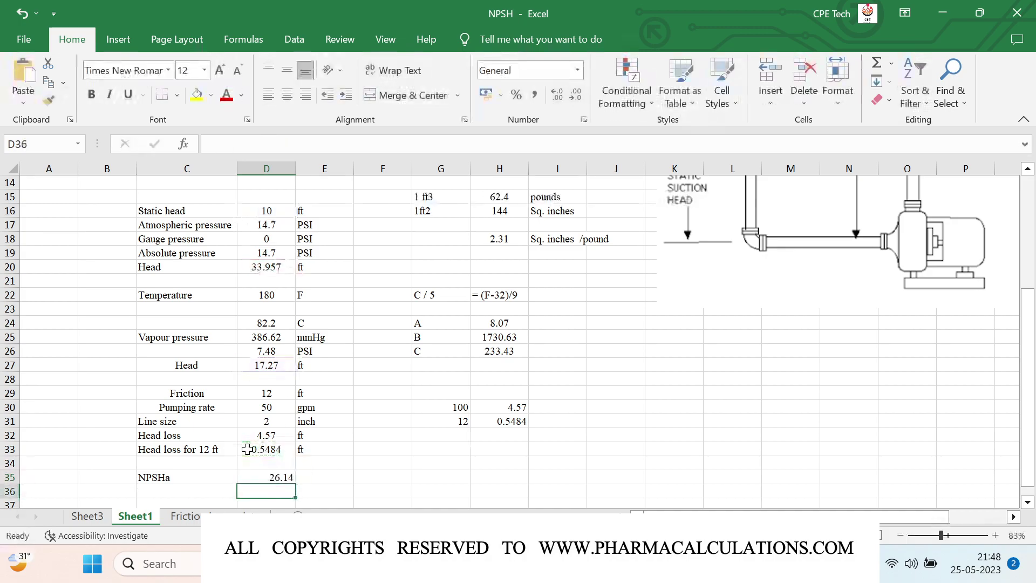
Step: Add the ft unit in E35 and centre the 26.14 result in D35
text(ft)
key(Return)
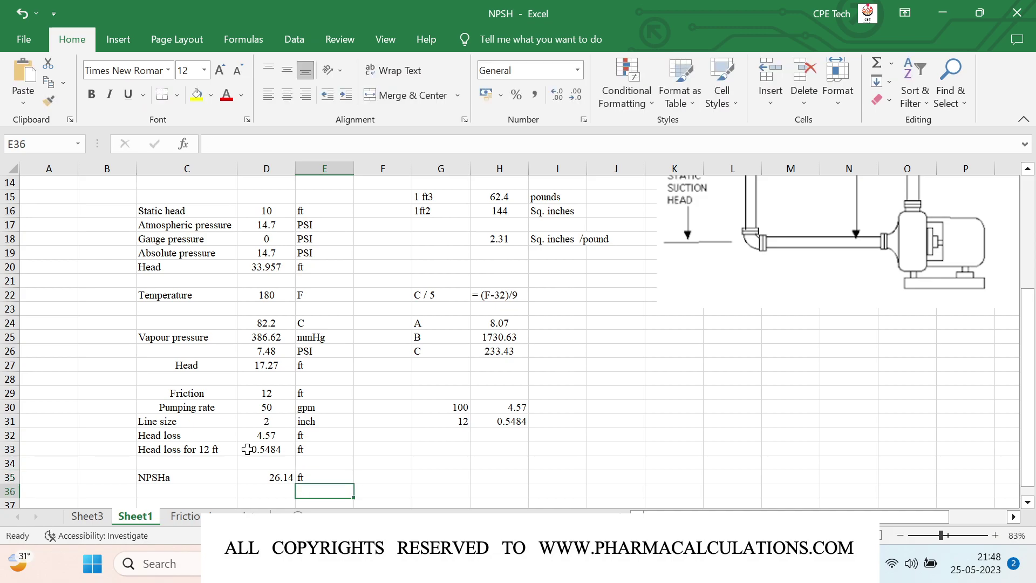
scroll(381, 306, up, 3)
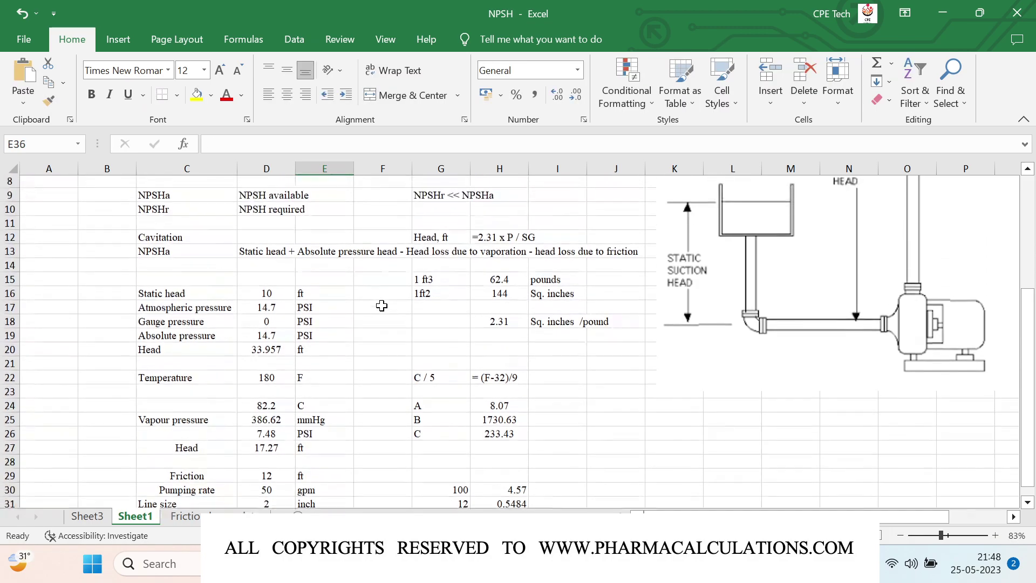
scroll(381, 306, down, 4)
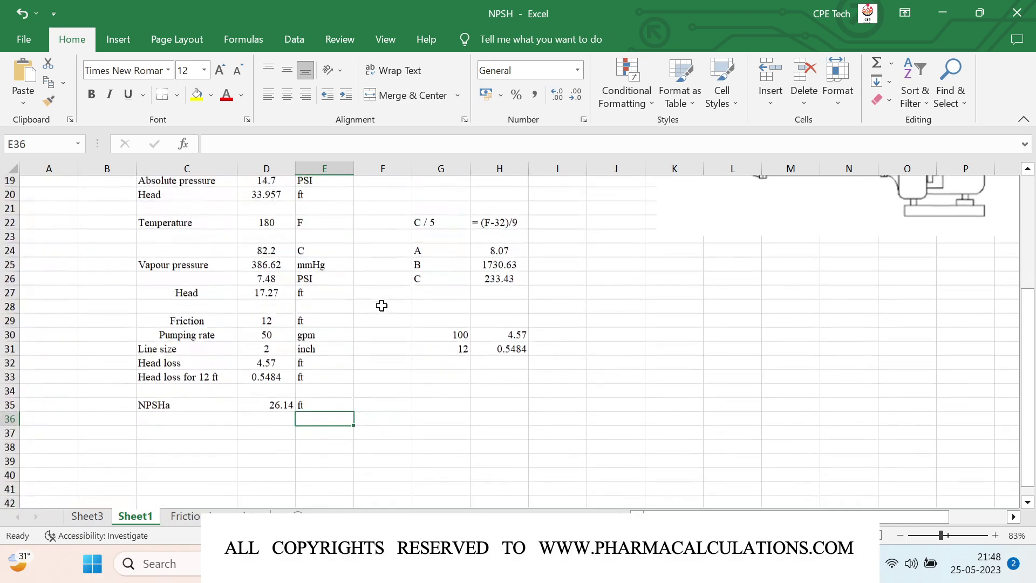
click(287, 407)
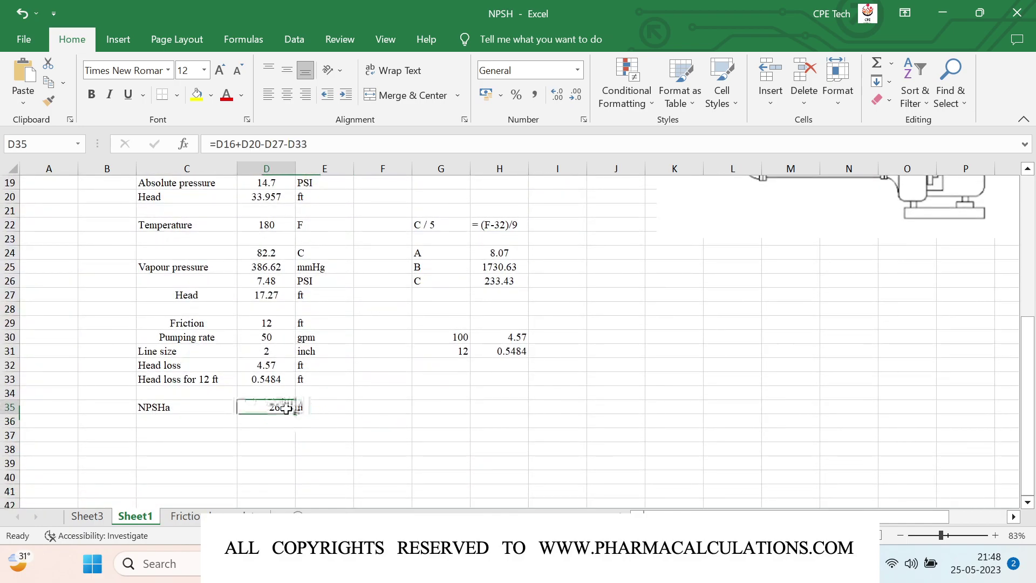
click(292, 100)
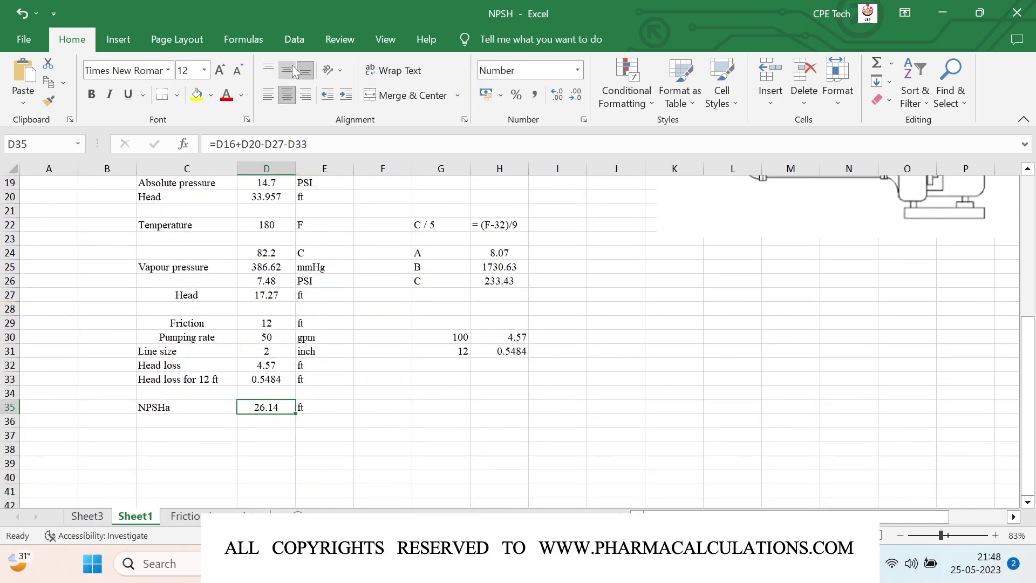
Step: Enter NPSHr 15 ft in row 37, centring 15 vertically and horizontally in D37
click(182, 434)
text(NP)
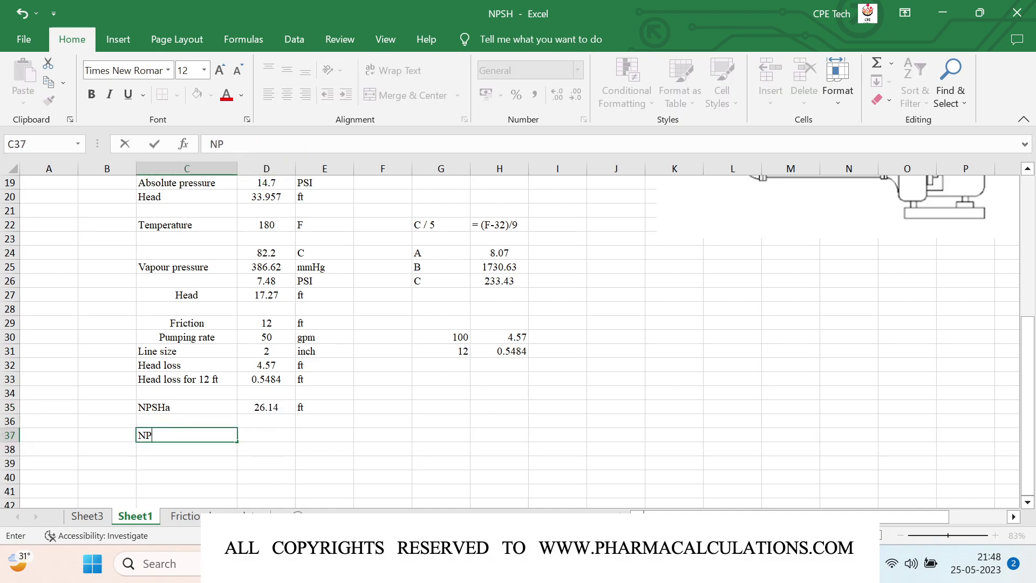
text(SHr)
key(Tab)
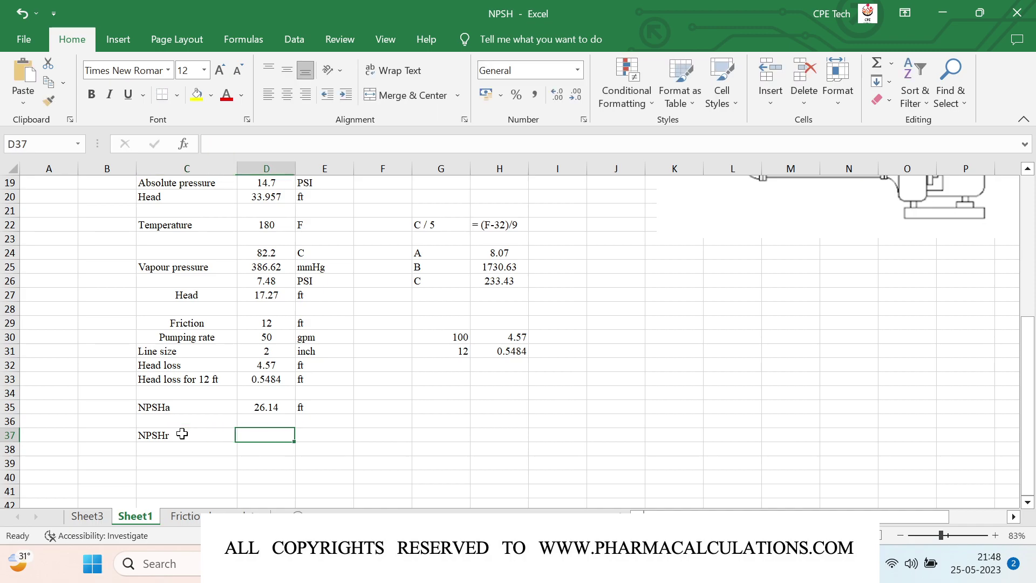
text(15)
key(Tab)
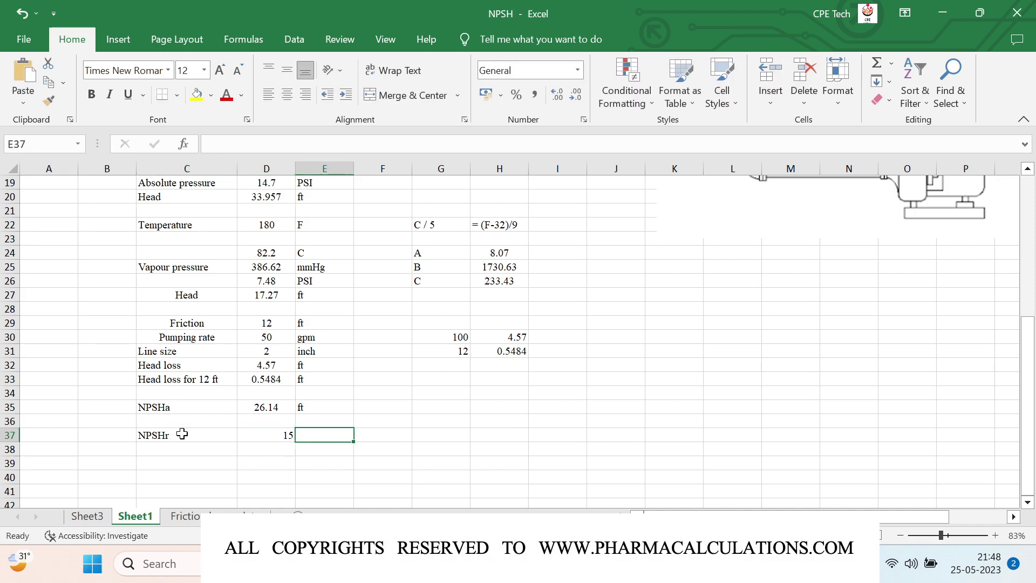
text(ft)
key(Left)
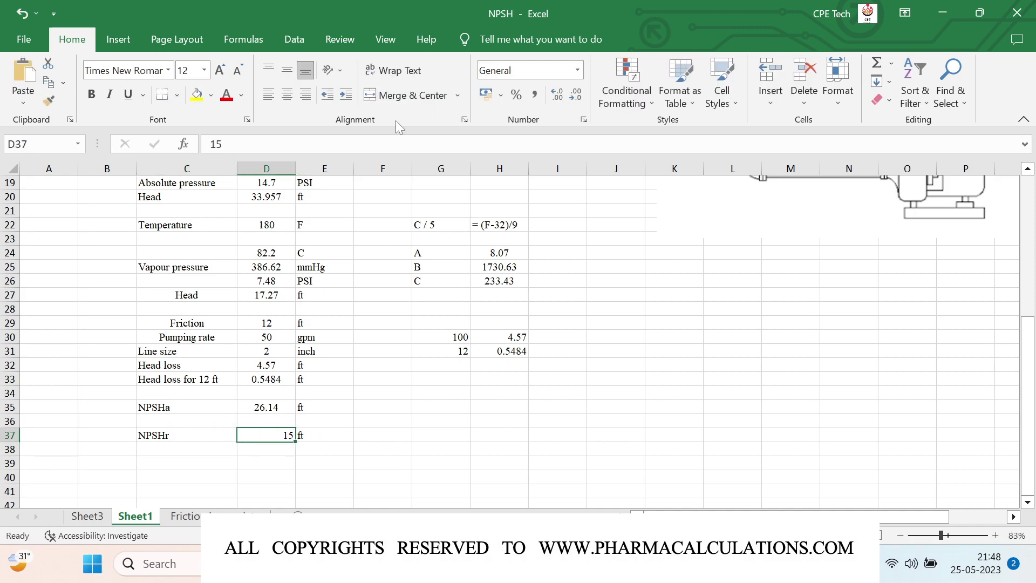
click(286, 71)
click(287, 95)
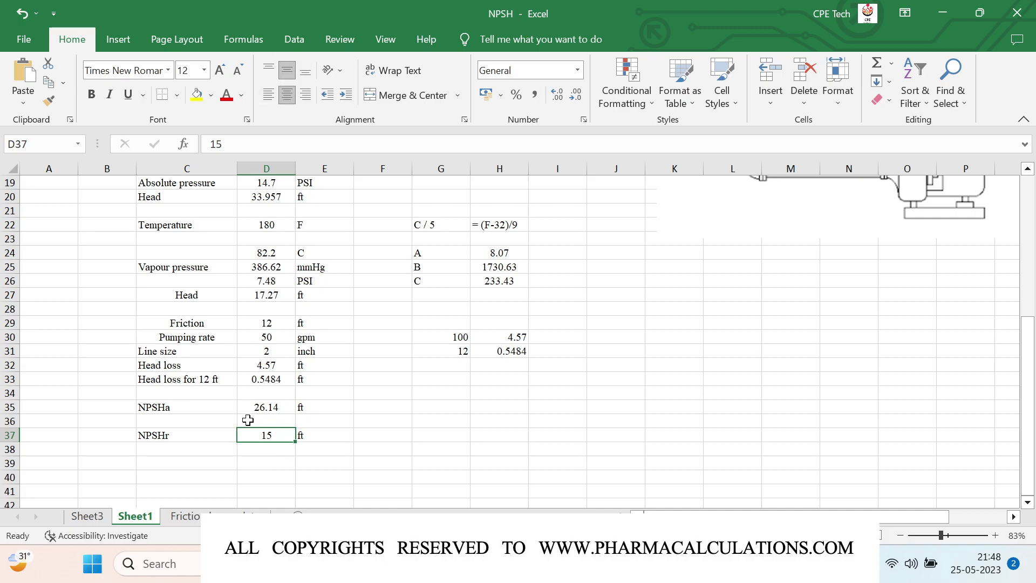
Step: Write 'NPSHa >> NPSHr', 'No scope of cavitation', 'Pump is in healthy condition' in G36:G38
click(422, 422)
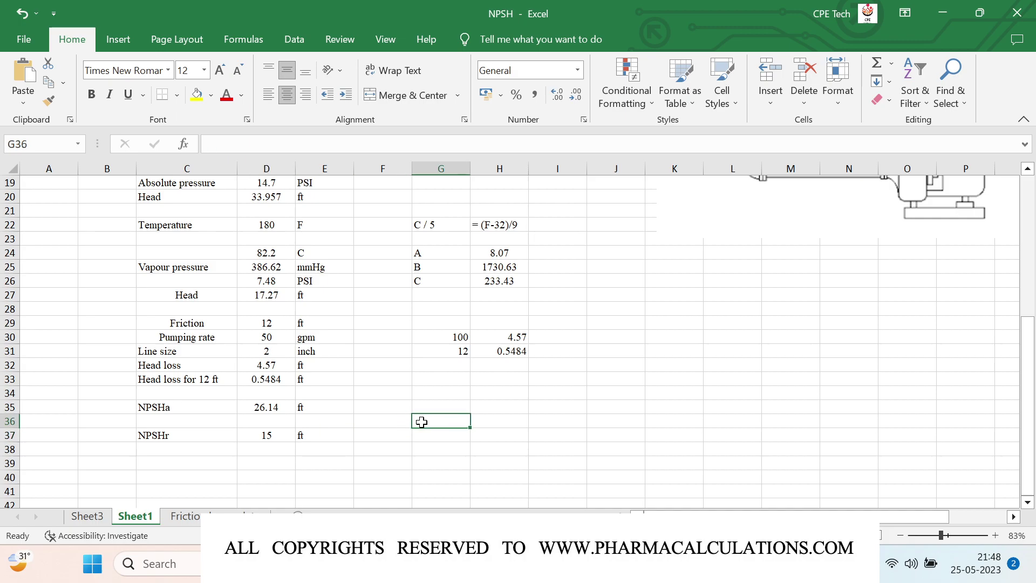
text(NPSH)
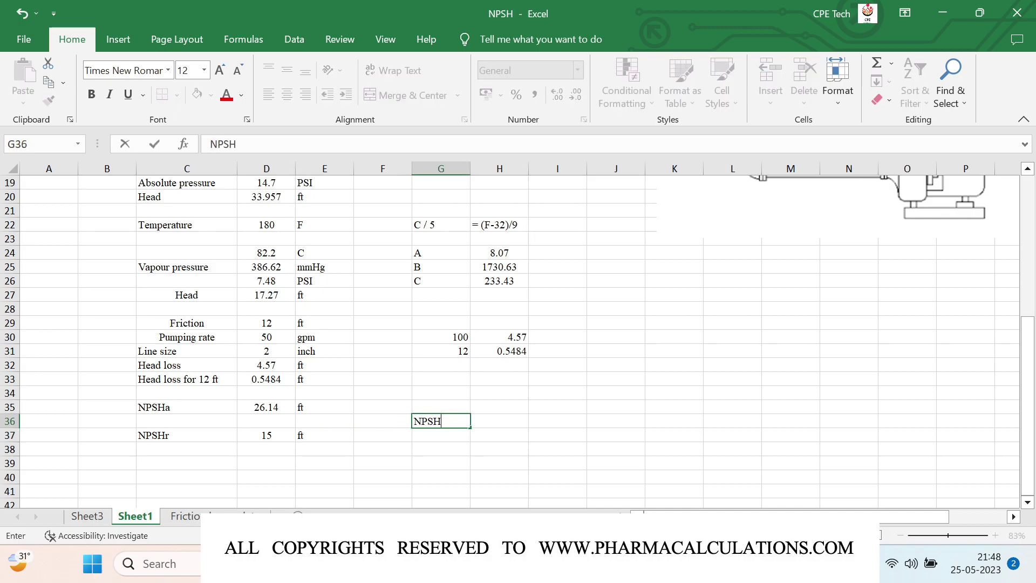
text(a >> NPSHr)
key(Return)
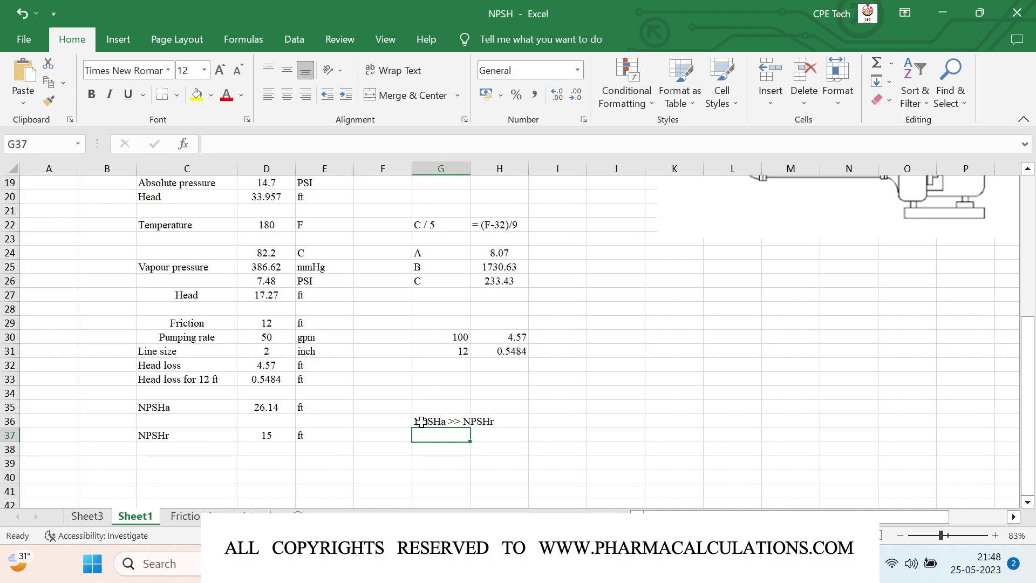
text(No scope o)
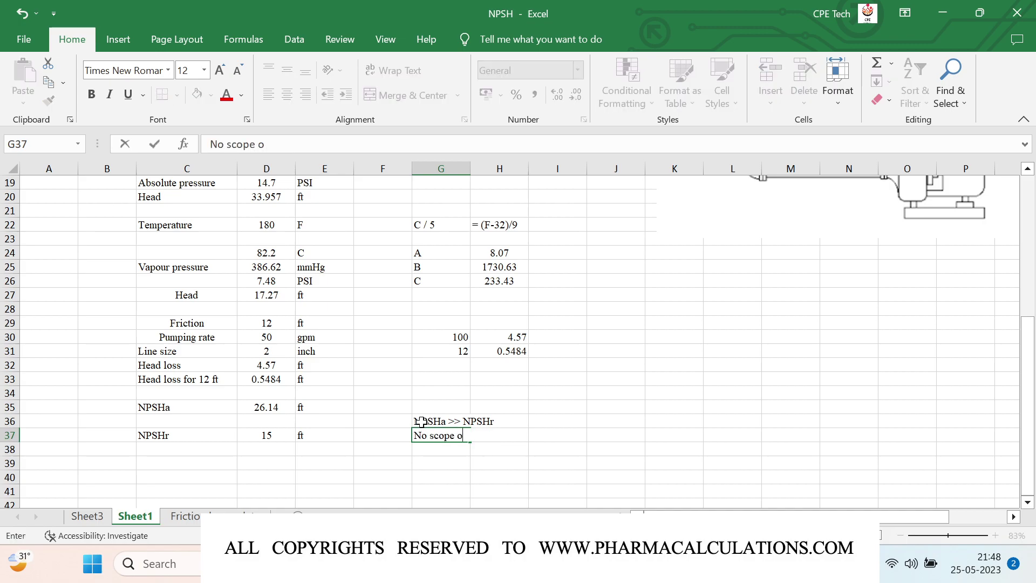
text(f cavitation)
key(Return)
text(Pu)
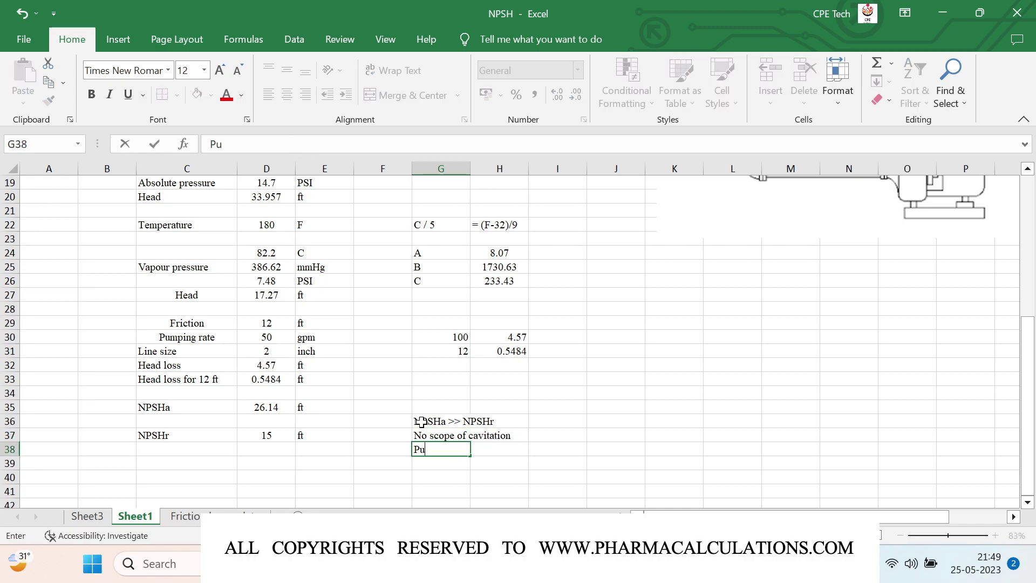
text(mp is in hea)
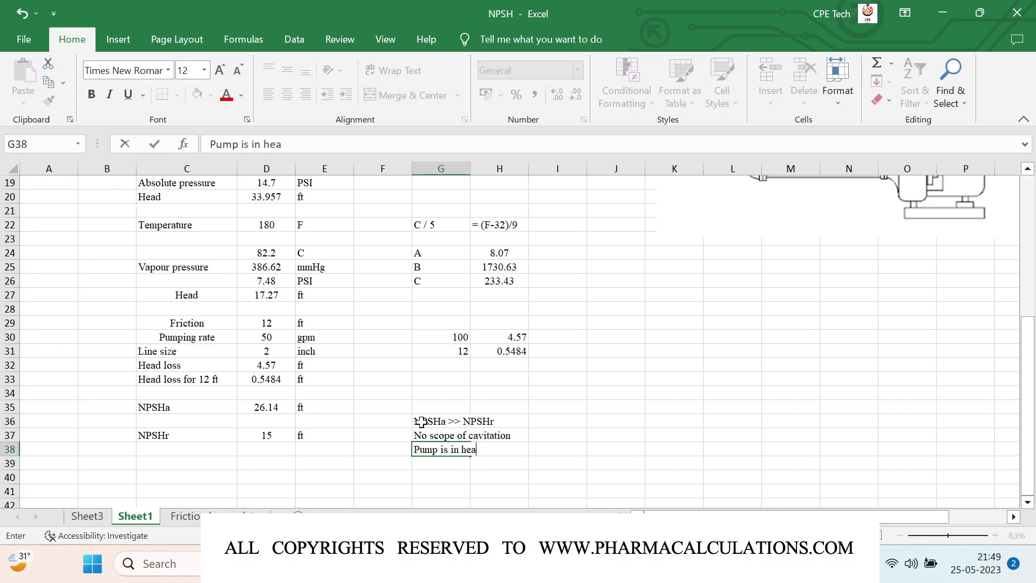
text(lthy condition)
key(Return)
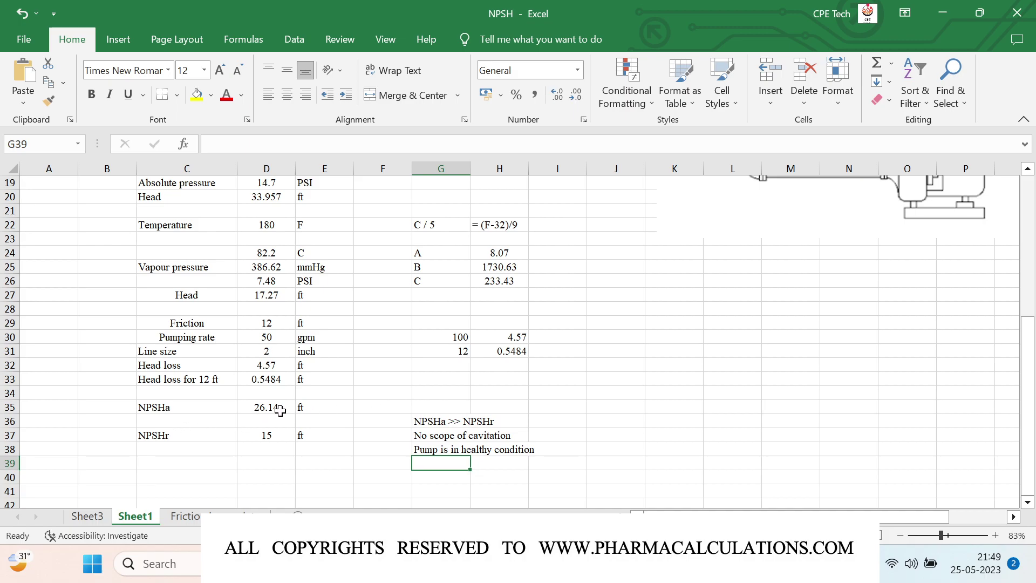
Step: Enter a contact e-mail address in cell H2 at the top of the sheet
scroll(483, 316, up, 6)
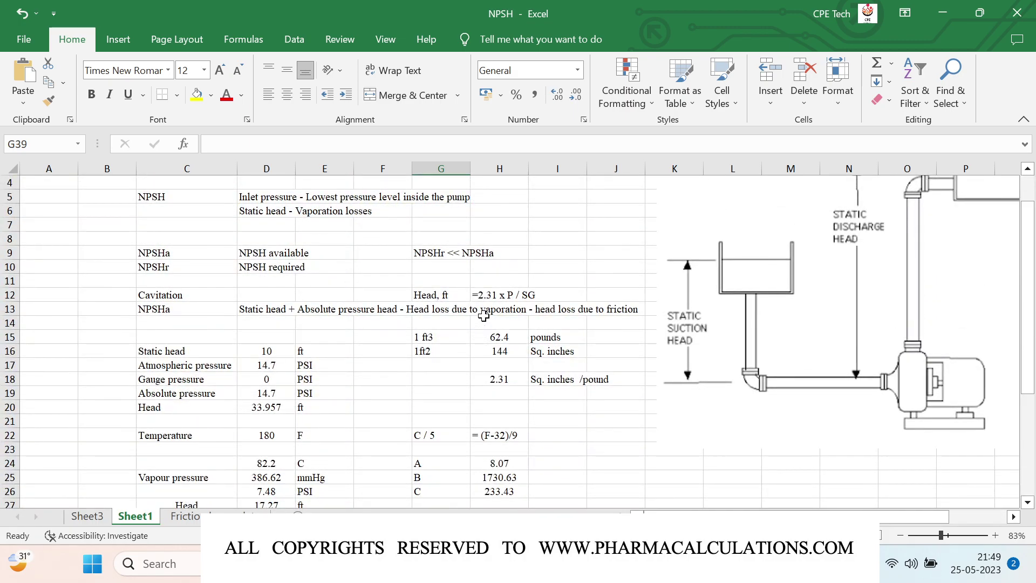
click(485, 199)
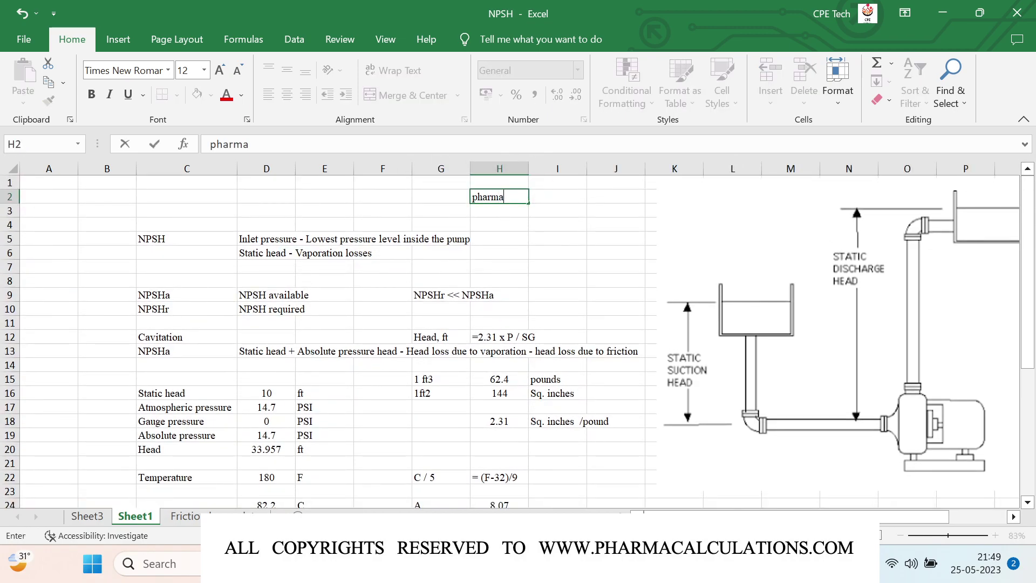
key(Return)
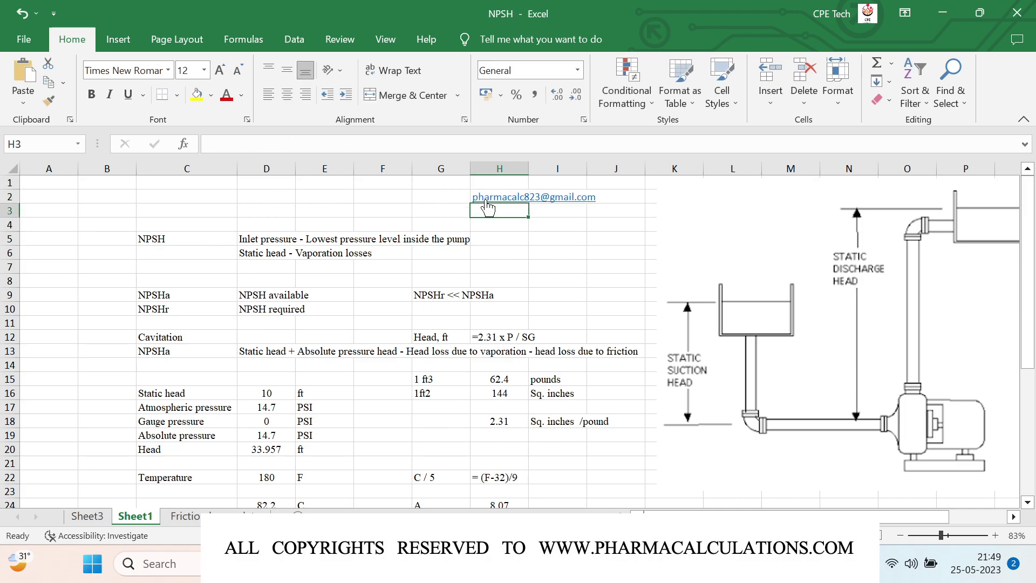